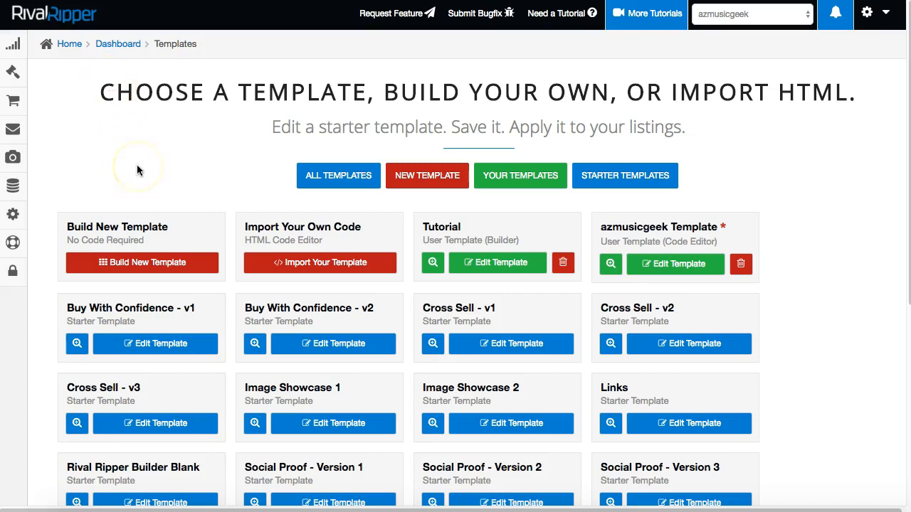
Compare the editor type labels on the two saved user templates
mouse_move(12, 78)
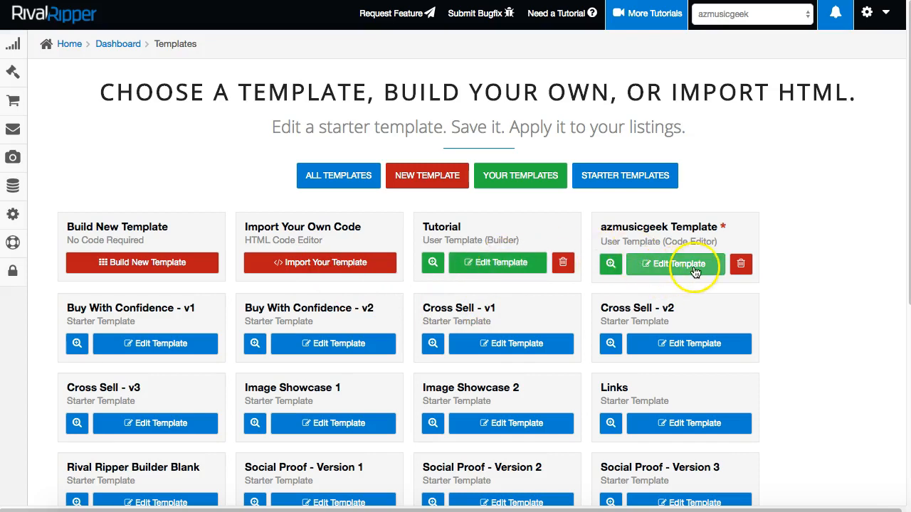
drag(484, 240, 511, 241)
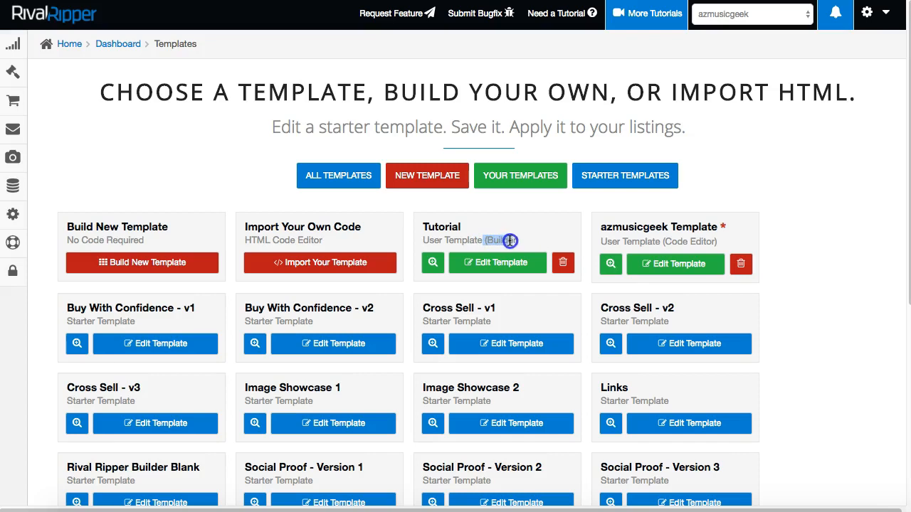
click(502, 240)
drag(488, 240, 520, 239)
drag(665, 242, 718, 242)
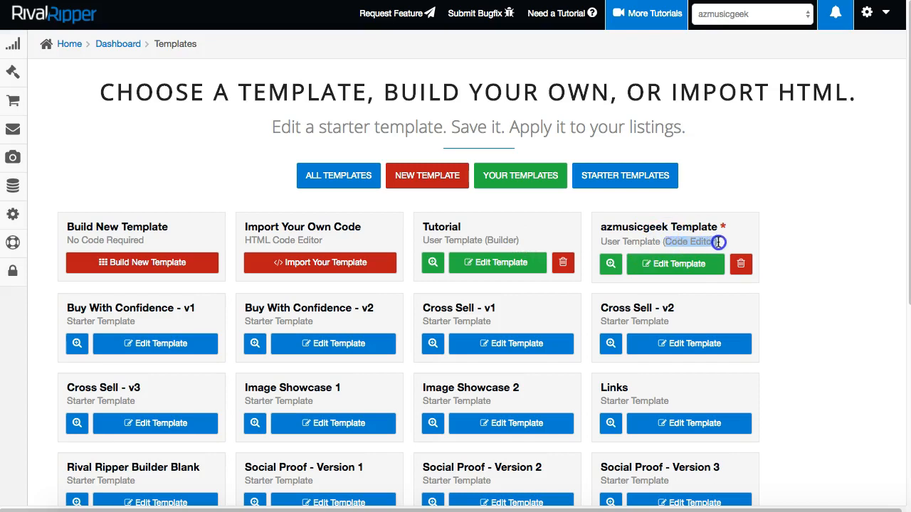
Start importing a custom HTML template and fill its code with several lines of placeholder text ending in a closing </html> tag
click(308, 267)
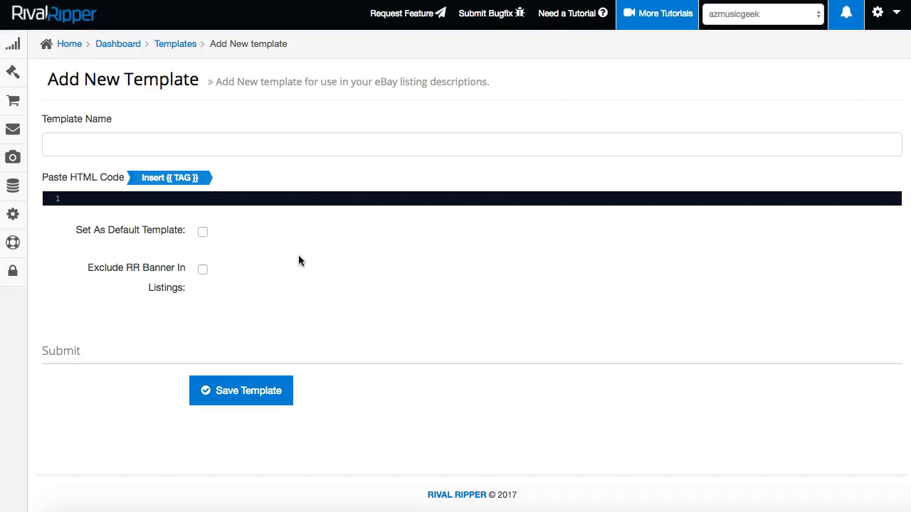
click(213, 199)
text(kfhjkdsl)
key(Return)
text(ds fllsfkh)
key(Return)
text(sdfljls)
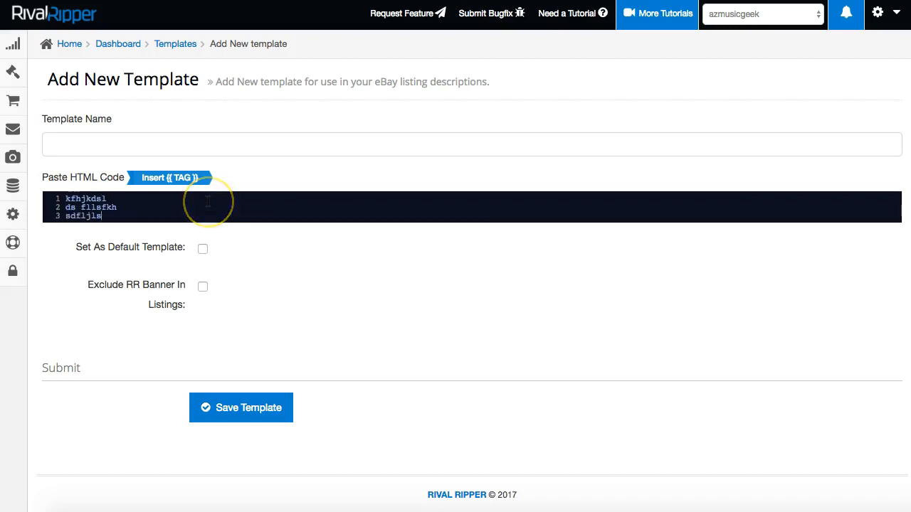
text(f)
key(Return)
key(Return)
text(sdflhlsdf)
key(Return)
key(Return)
key(Return)
text(sdfkshksfd)
key(Return)
key(Return)
key(Return)
text(sf)
key(Return)
text(<)
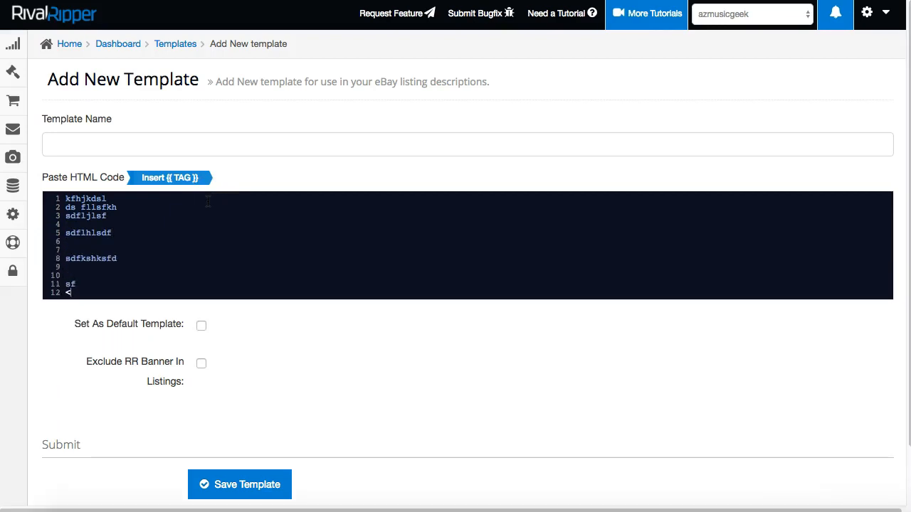
text(/html>)
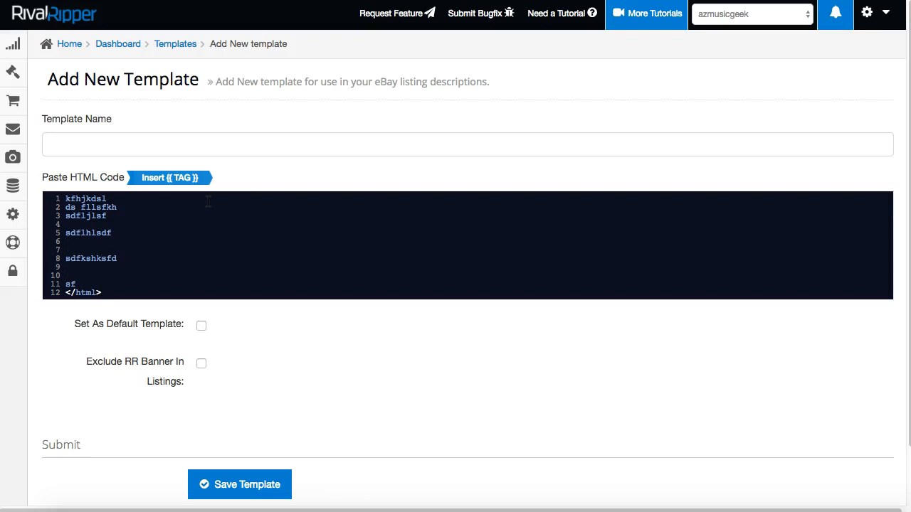
Add a blank line in the middle of the placeholder code and insert the {{Description}} tag there
key(Return)
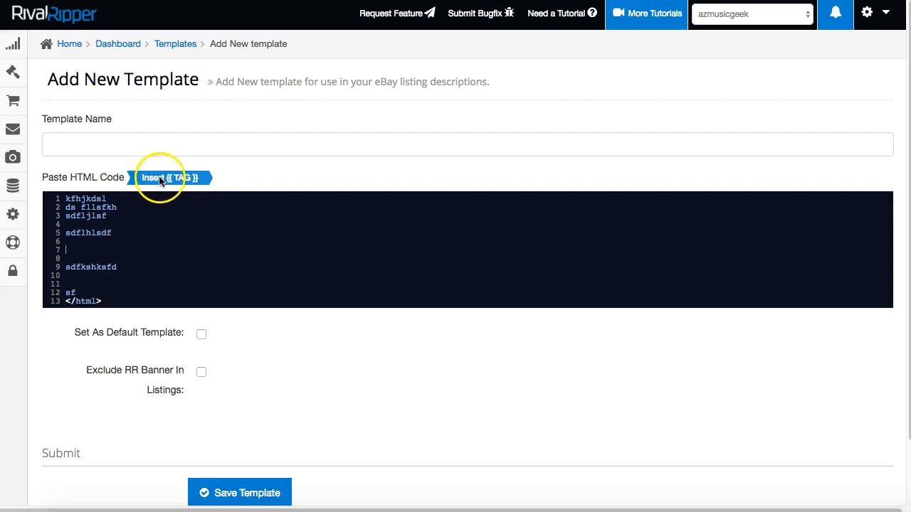
click(178, 177)
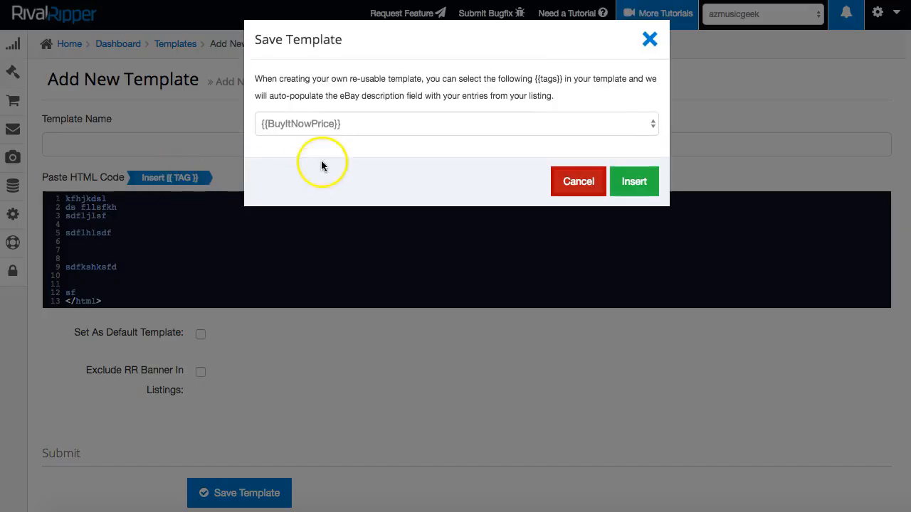
click(346, 126)
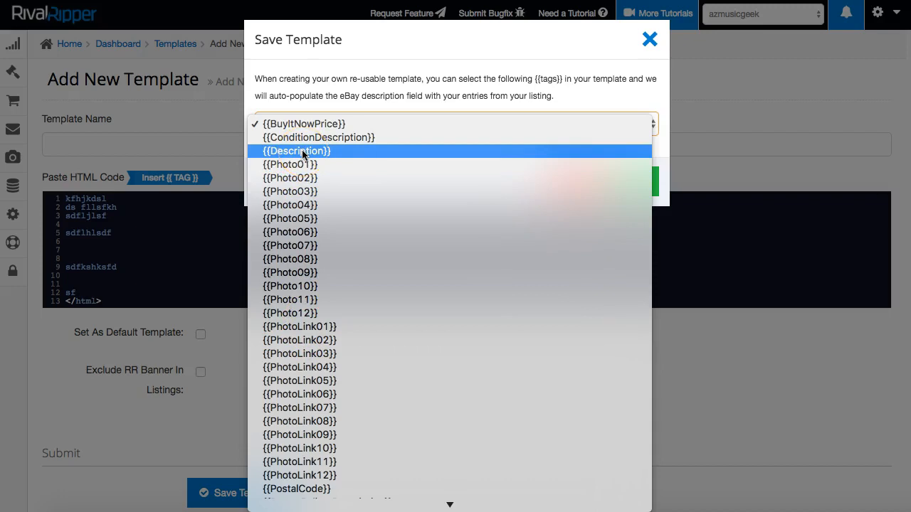
scroll(350, 241, down, 3)
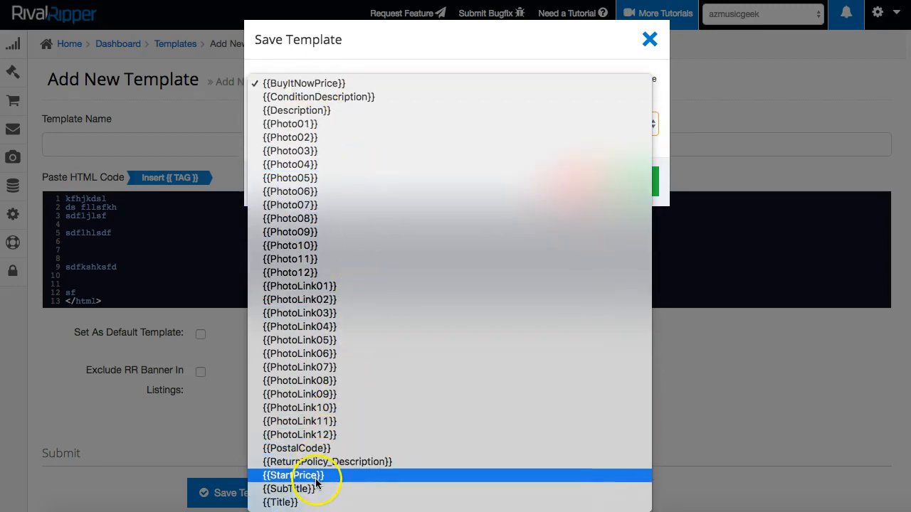
click(310, 111)
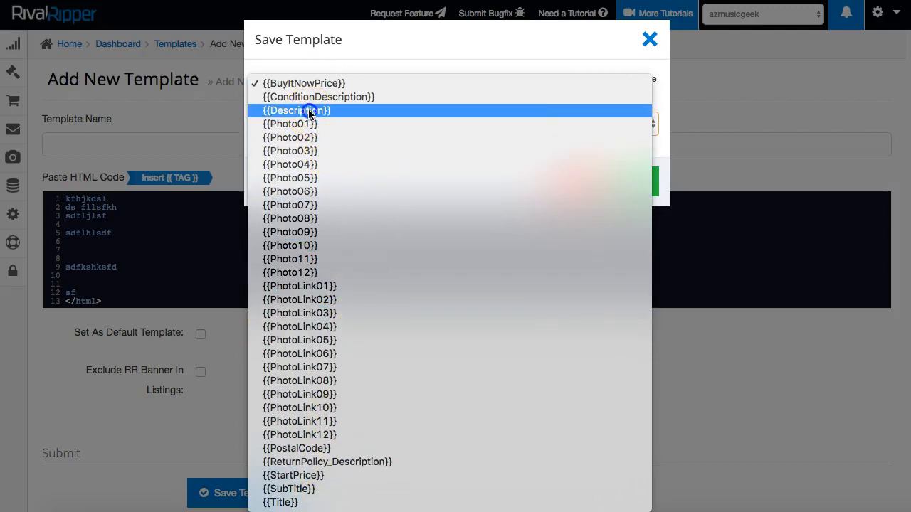
click(635, 183)
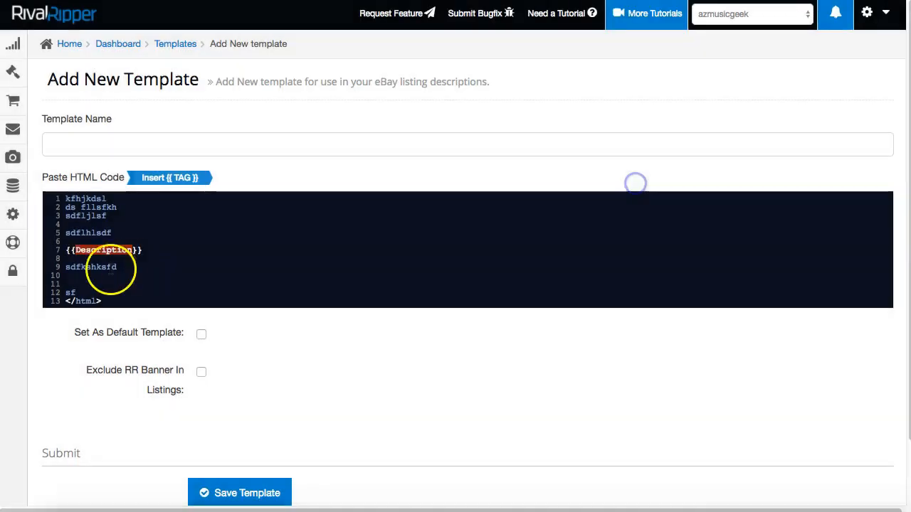
Replace the placeholder lines above the {{Description}} tag with <html>, <body>, "design elments" and "company info"
drag(114, 234, 53, 196)
text(<html)
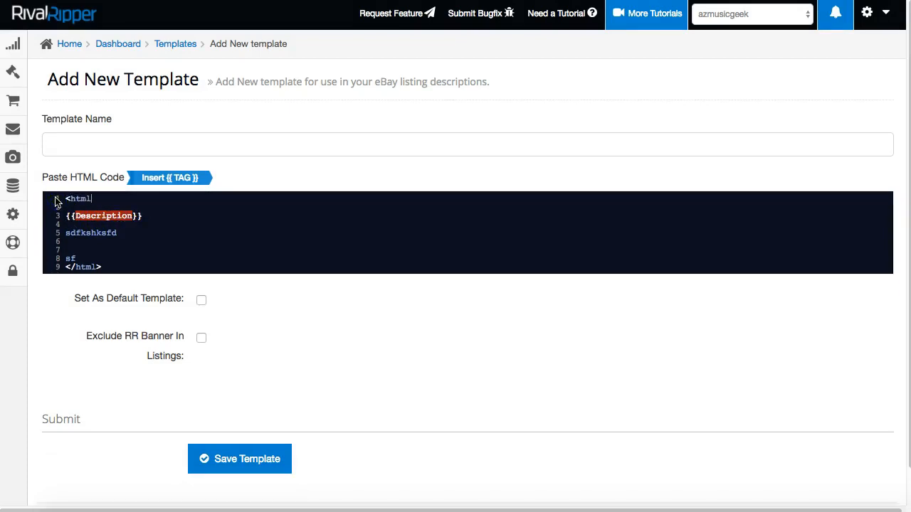
text(>)
key(Return)
text(<body>)
key(Return)
text(design el)
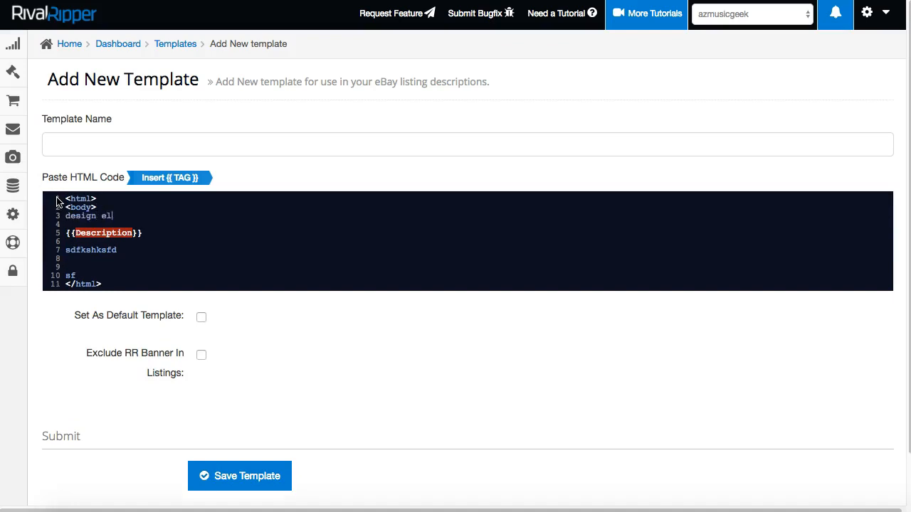
text(ments)
key(Return)
text(companyifo)
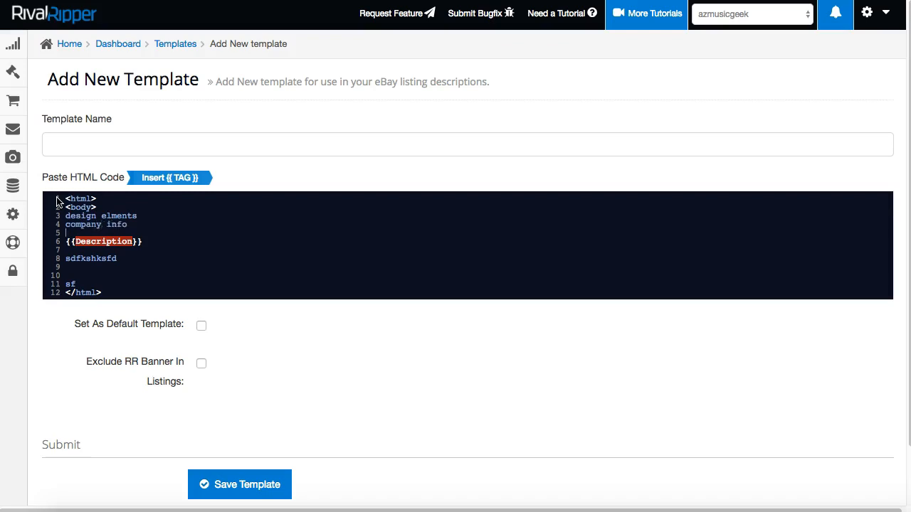
key(Down)
Review the listing tags available for insertion after the {{Description}} tag, and dismiss the tag dialog
click(144, 241)
drag(67, 241, 146, 243)
click(145, 242)
click(177, 178)
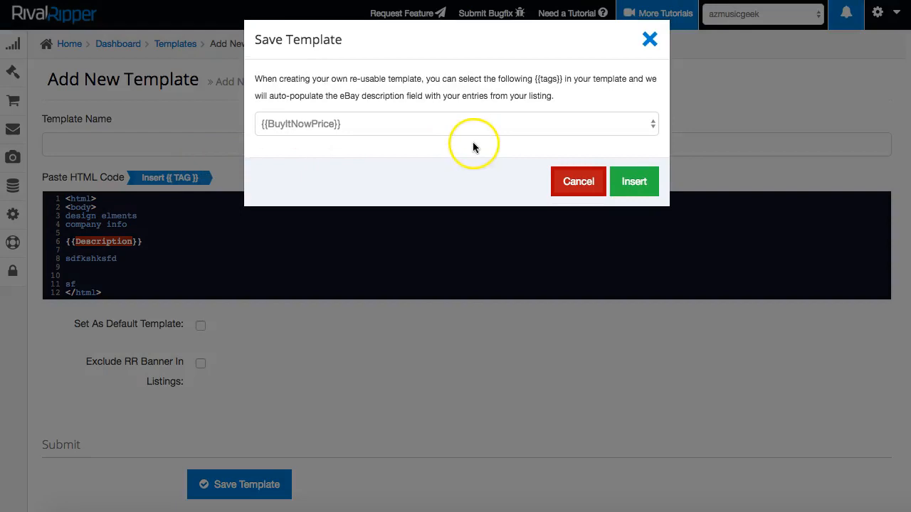
click(481, 128)
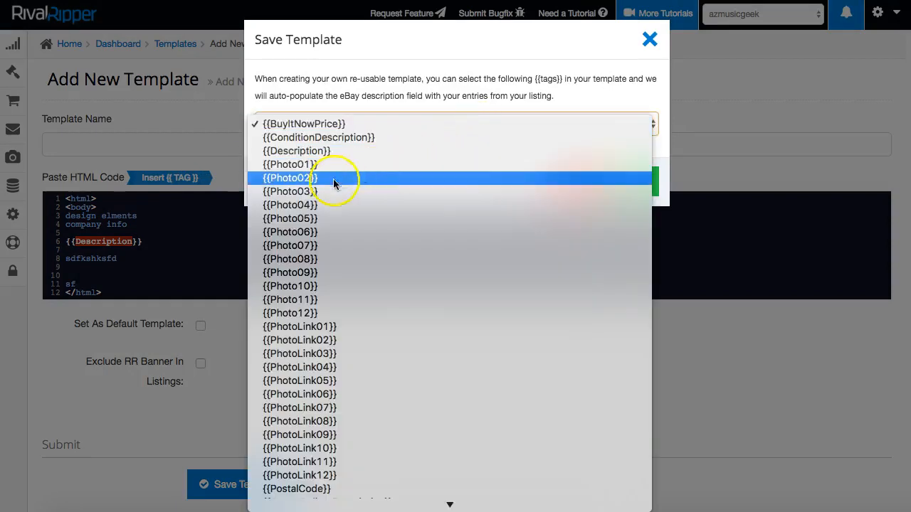
click(352, 85)
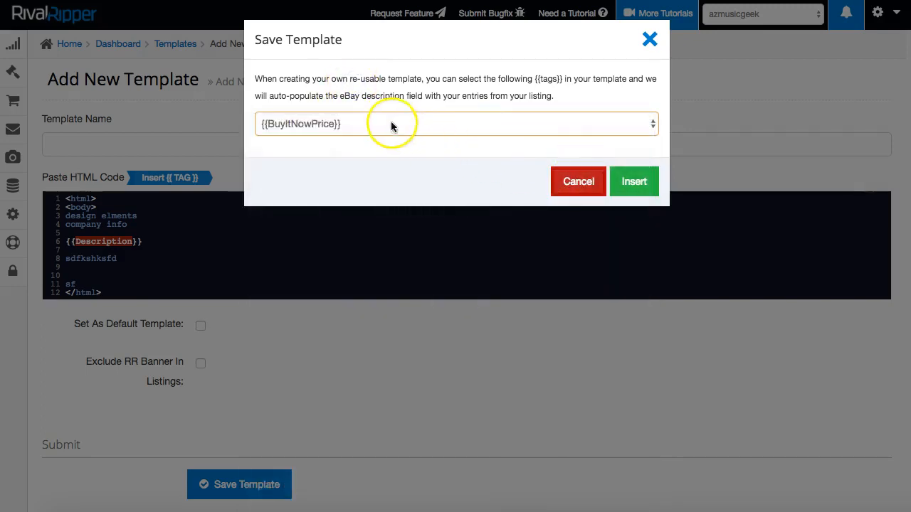
click(392, 123)
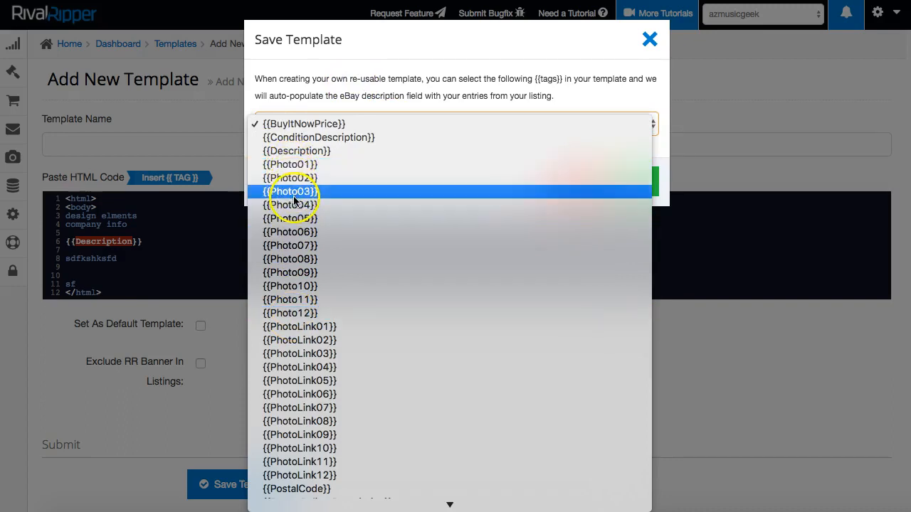
click(314, 101)
click(576, 174)
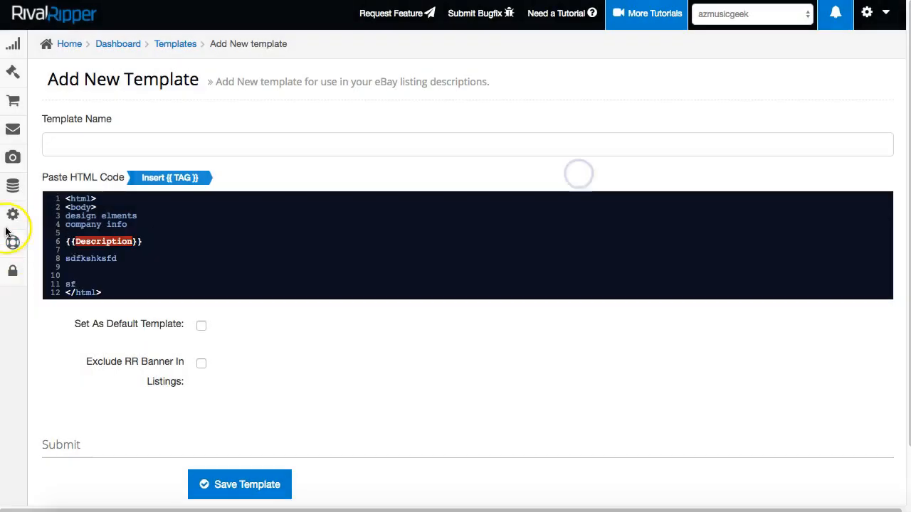
drag(141, 241, 89, 247)
click(85, 243)
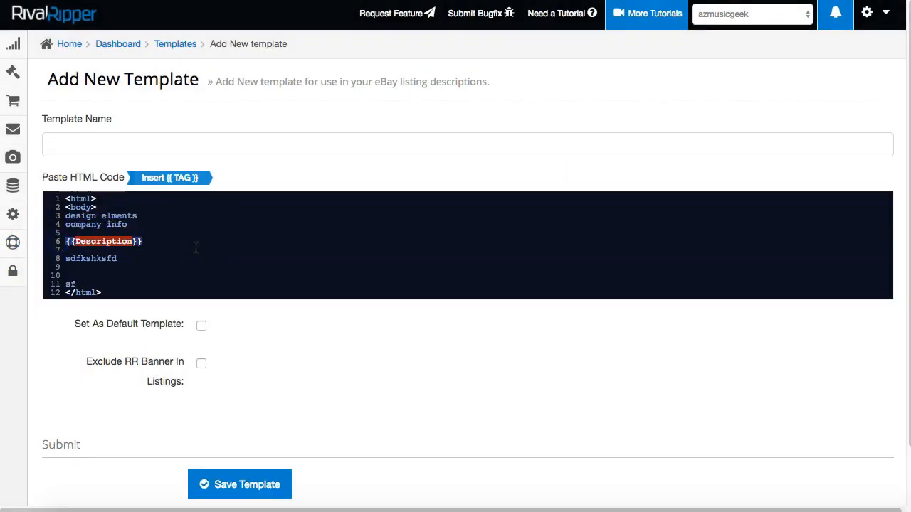
click(113, 153)
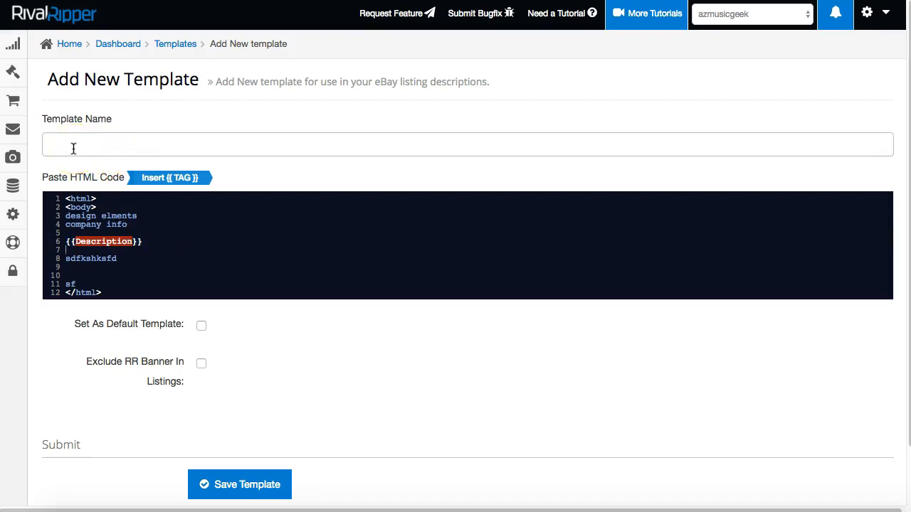
click(112, 144)
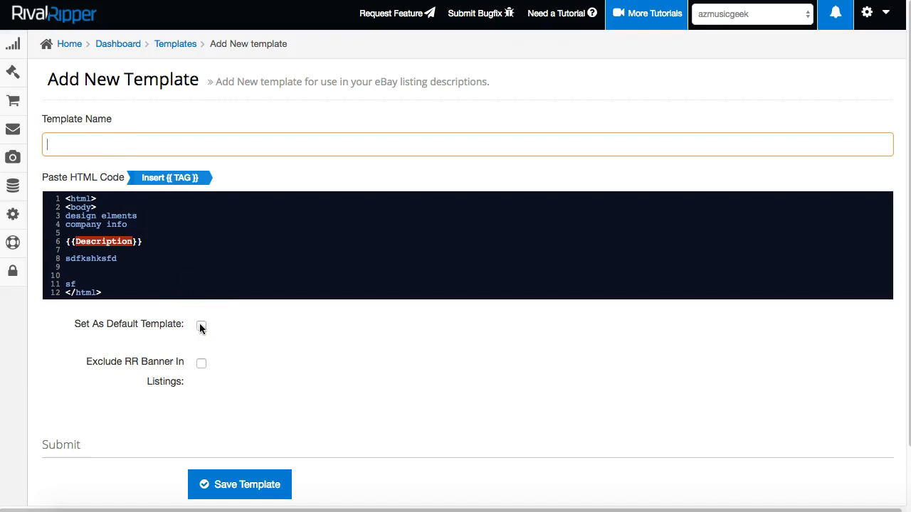
Return to the template list and look through the available starter templates
click(178, 44)
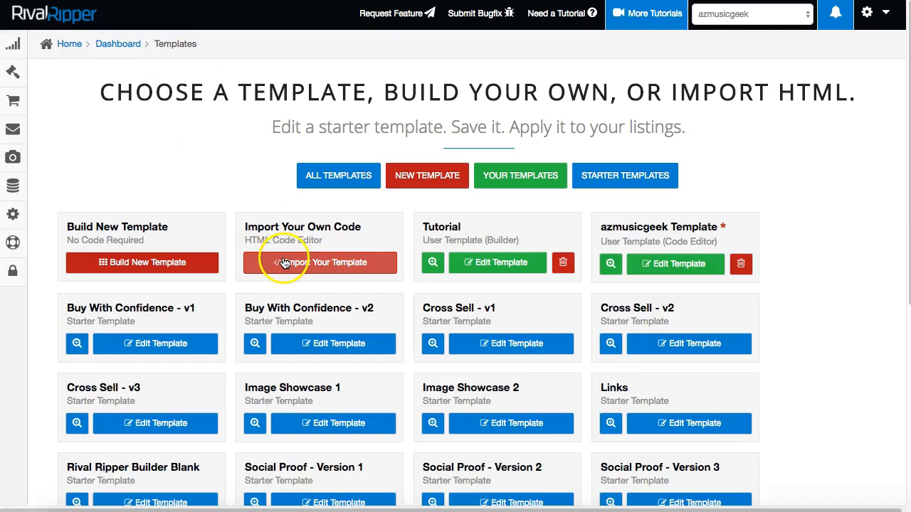
click(140, 263)
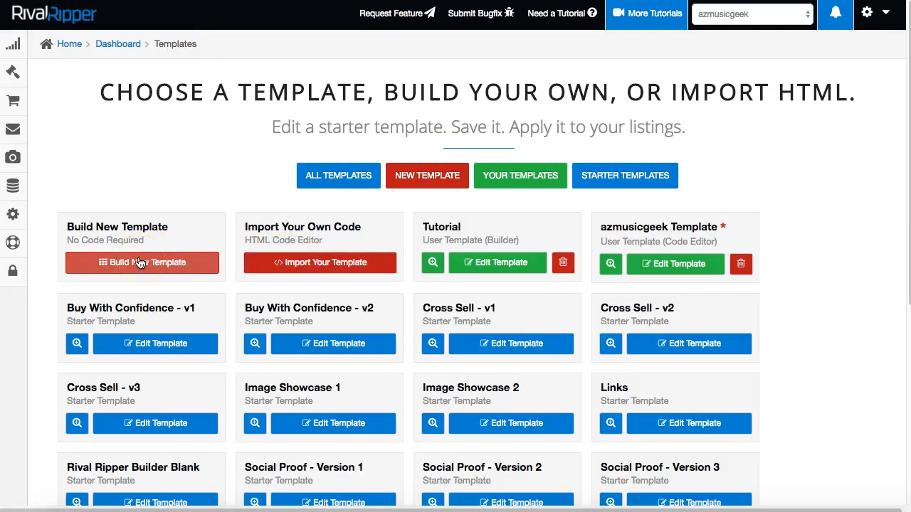
click(140, 264)
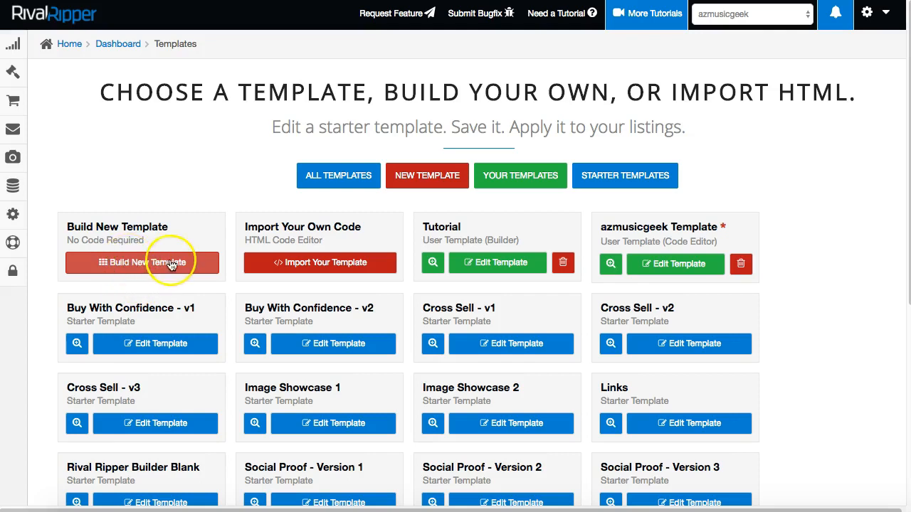
scroll(407, 393, down, 2)
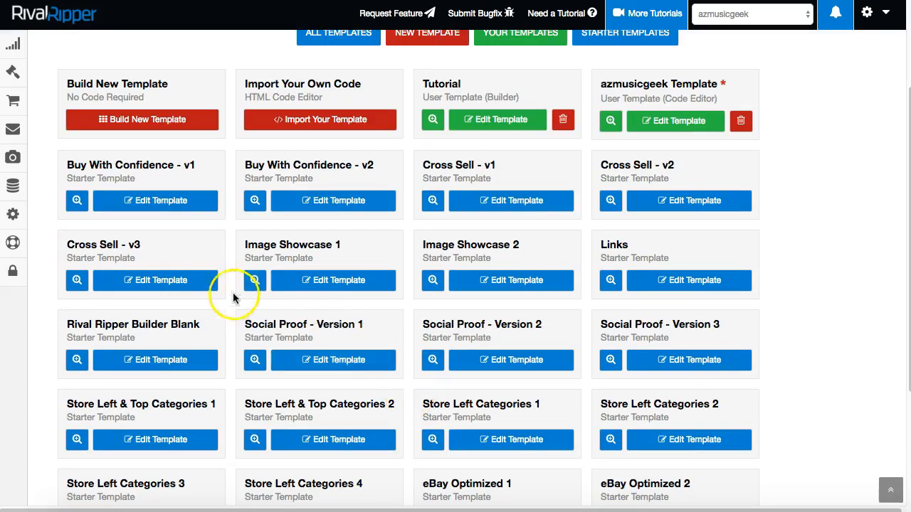
scroll(580, 451, down, 3)
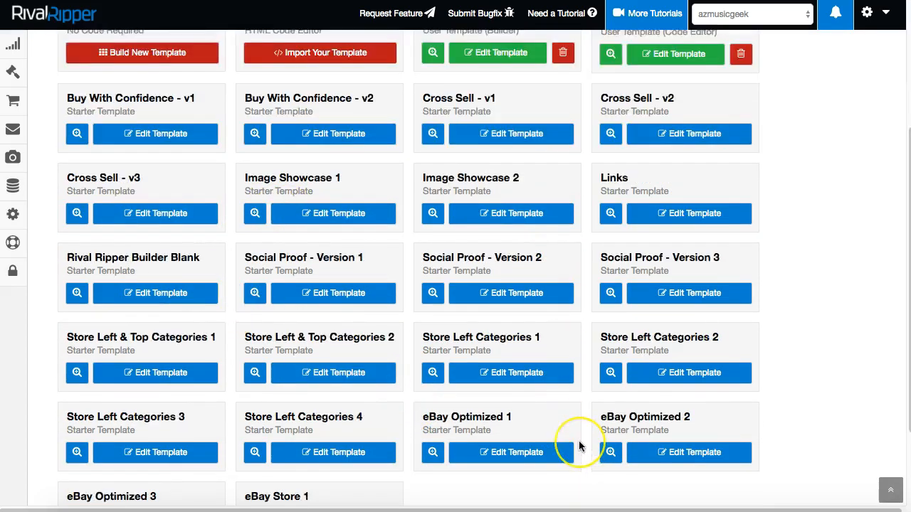
scroll(580, 447, up, 5)
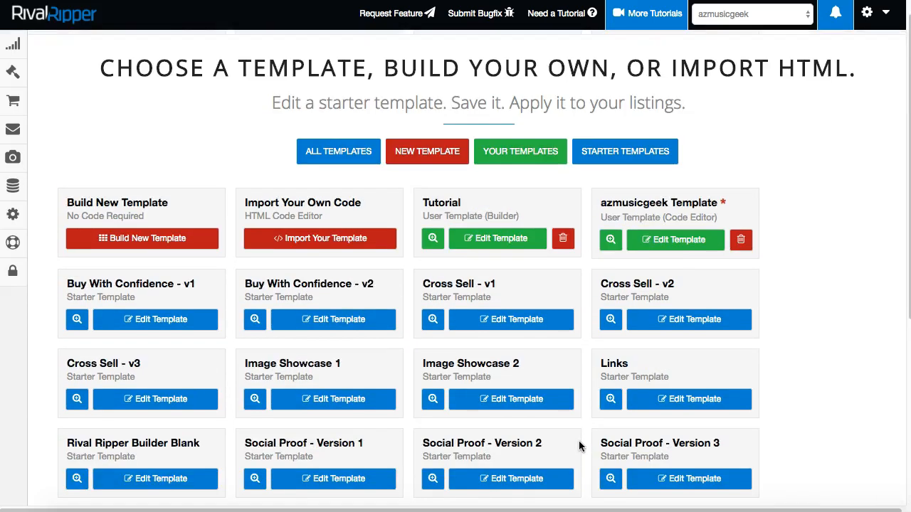
scroll(580, 447, down, 1)
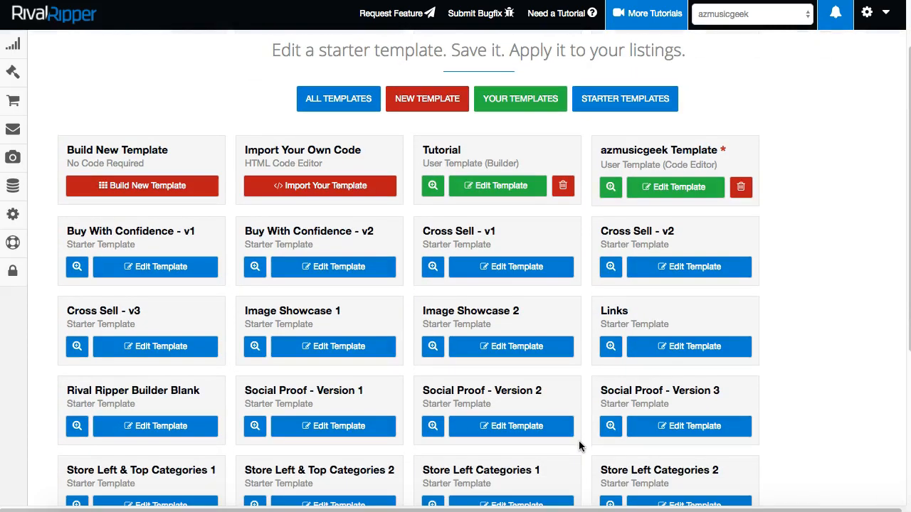
Preview the "Buy With Confidence - v2" starter template, look through its layout and close the preview
click(249, 266)
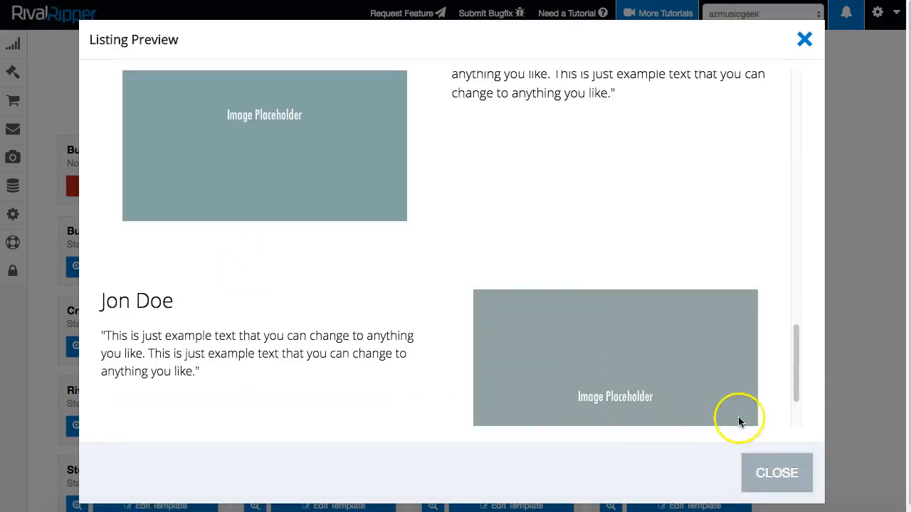
scroll(591, 334, down, 3)
scroll(575, 320, up, 15)
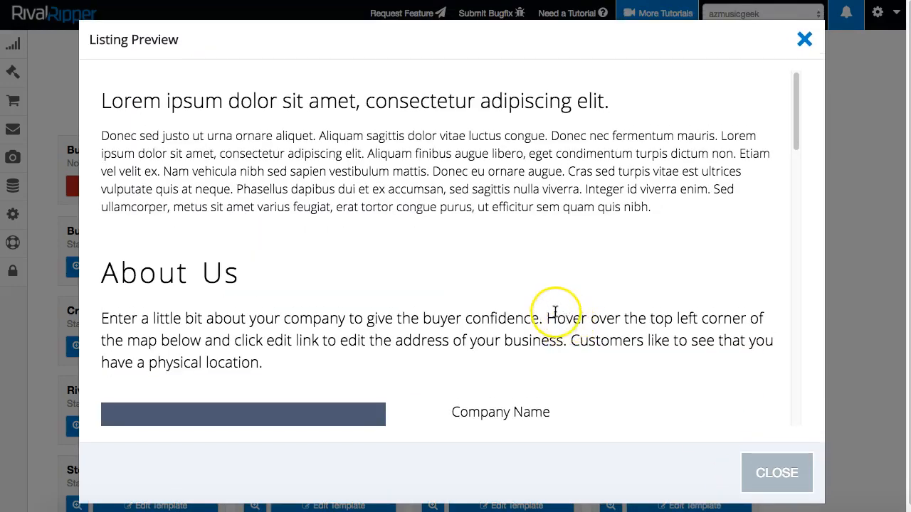
click(753, 472)
Preview the "Cross Sell - v2" starter template
scroll(321, 355, down, 5)
scroll(498, 278, up, 10)
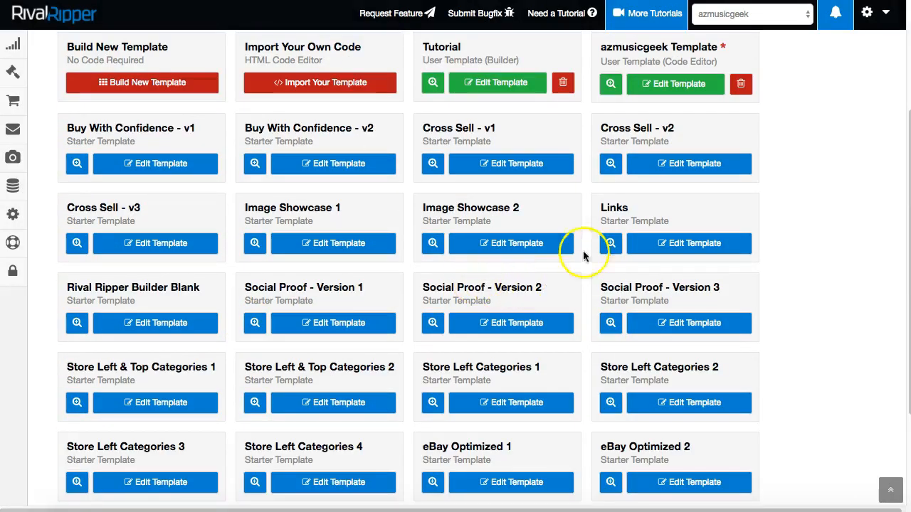
click(598, 160)
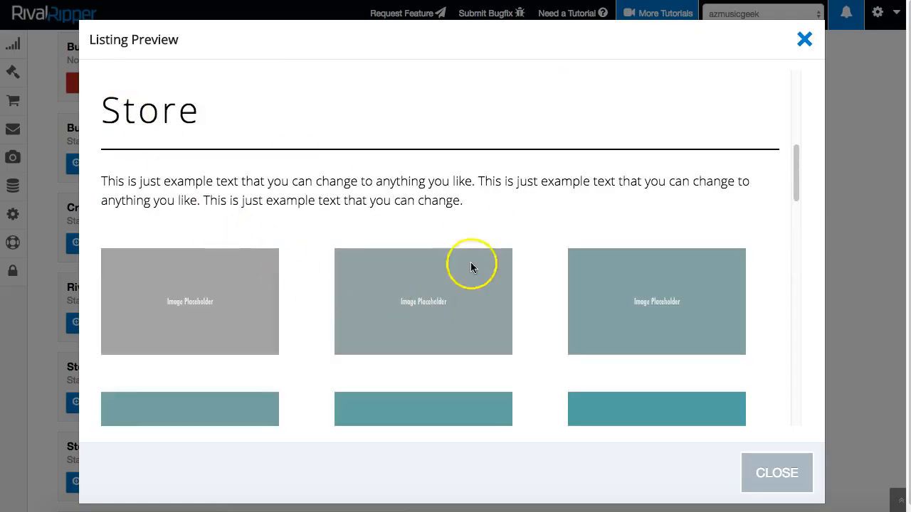
Look through the rest of the "Cross Sell - v2" preview and return to the template list
scroll(467, 248, down, 9)
scroll(429, 325, down, 5)
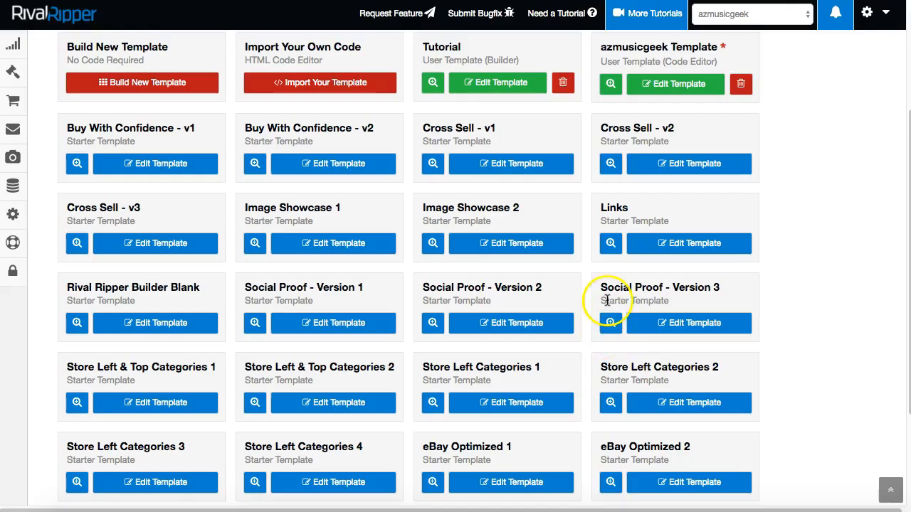
Preview the "Social Proof - Version 3" starter template, look through its layout and close the preview
click(610, 325)
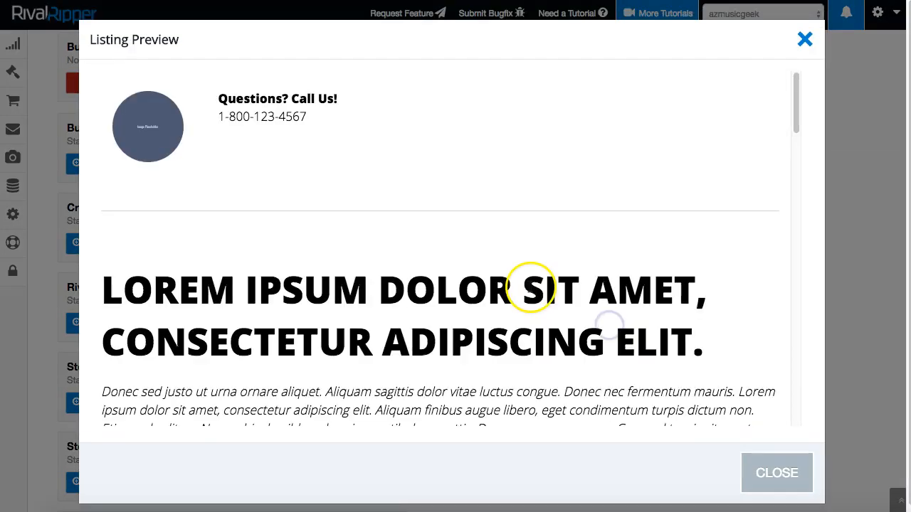
scroll(498, 274, down, 2)
scroll(309, 373, down, 5)
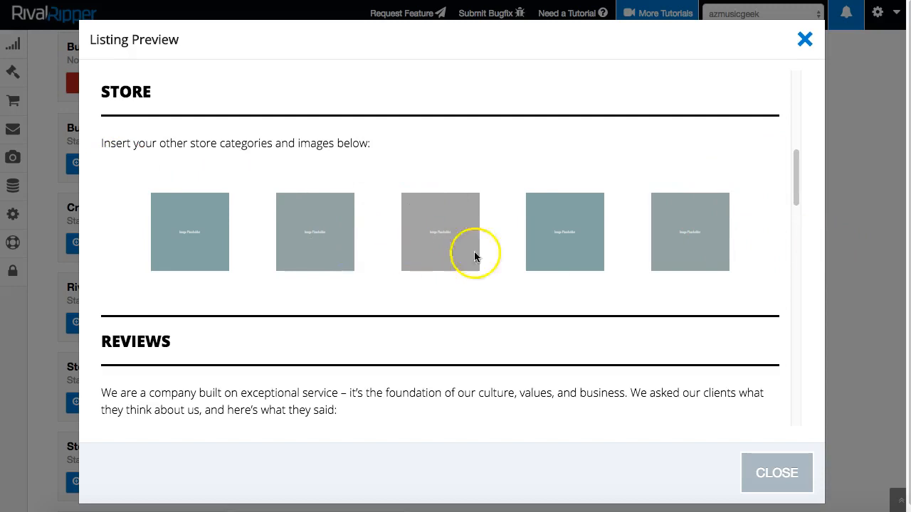
click(769, 468)
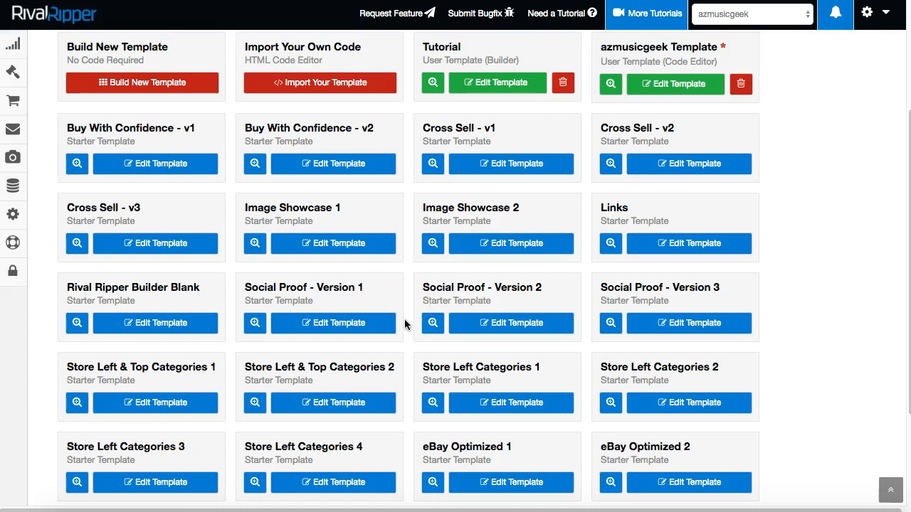
Start building a new no-code template and look over the Featured snippets in the template builder
scroll(406, 329, up, 2)
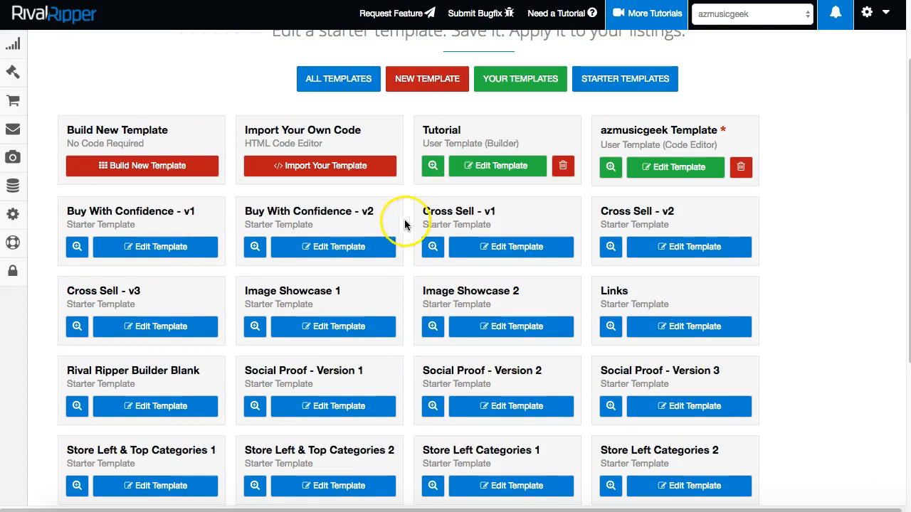
click(152, 166)
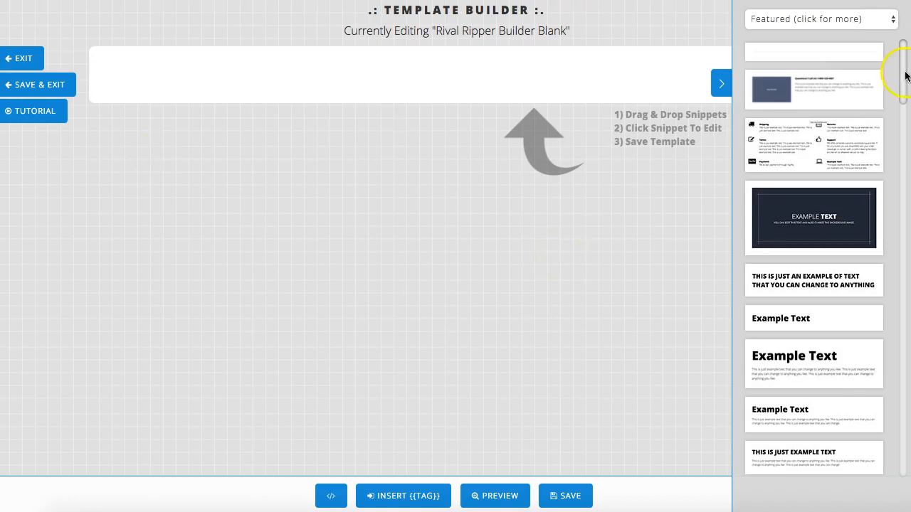
drag(902, 69, 900, 44)
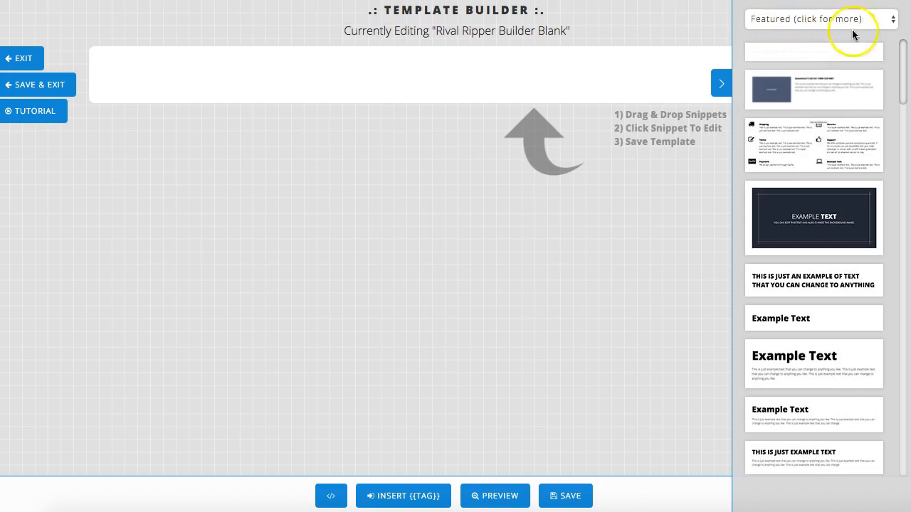
mouse_move(900, 69)
mouse_down()
mouse_move(906, 345)
mouse_move(868, 457)
mouse_move(902, 69)
mouse_up()
Add two snippets from the Paragraph, Title category to the blank template: the capitalised heading between two lines, and the boxed "Example Text" heading below it
click(810, 13)
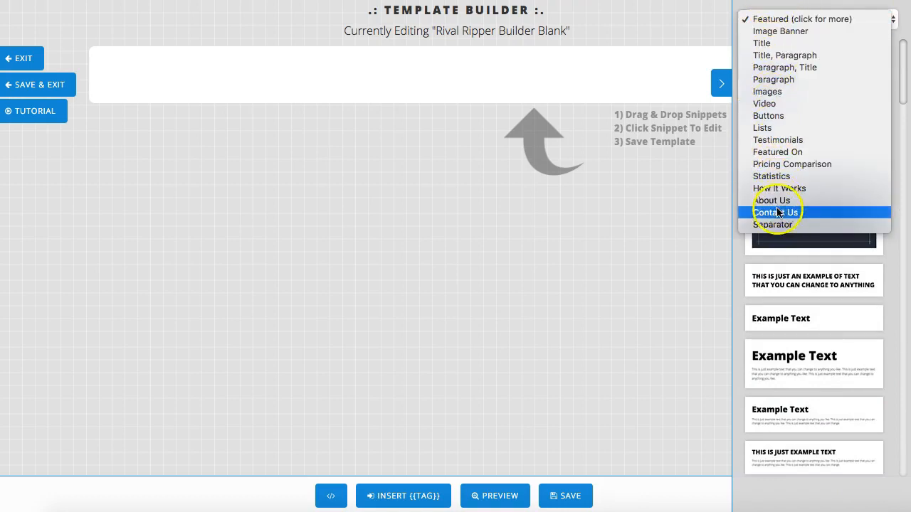
click(774, 79)
click(802, 21)
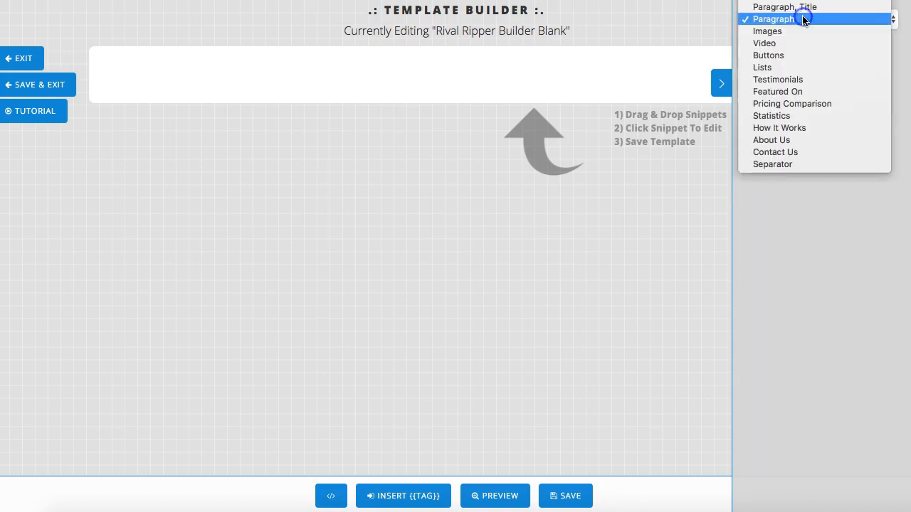
click(803, 7)
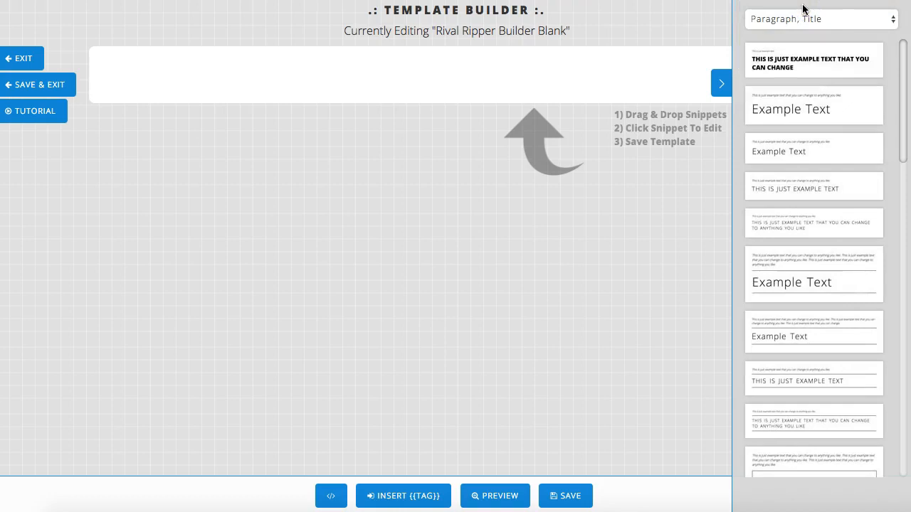
scroll(815, 230, down, 10)
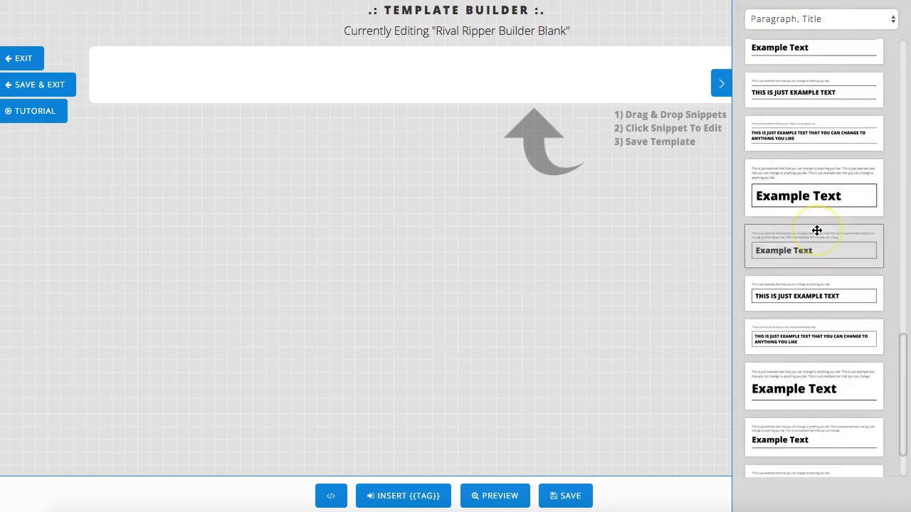
scroll(817, 298, up, 10)
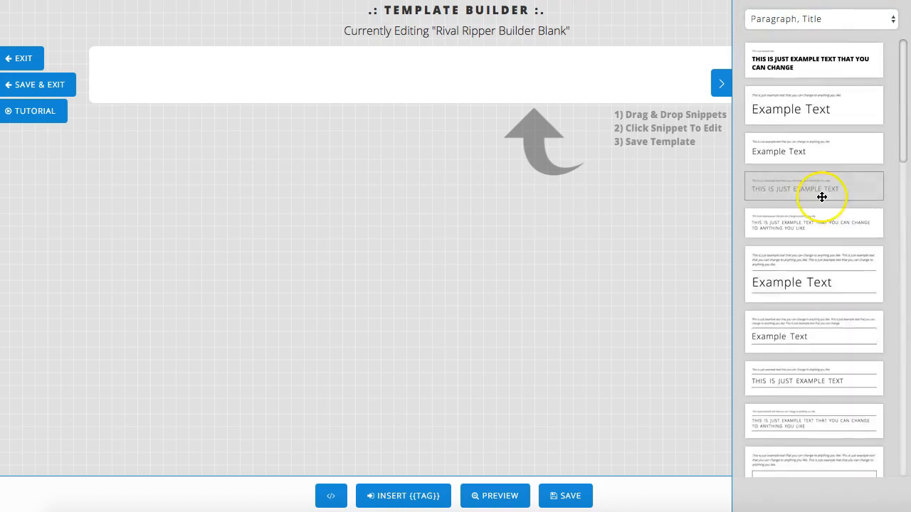
scroll(810, 136, down, 10)
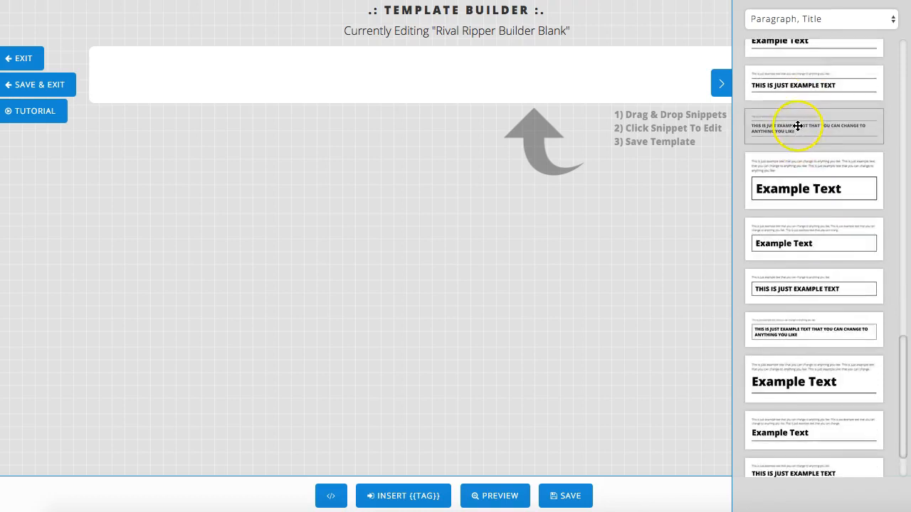
drag(798, 125, 375, 59)
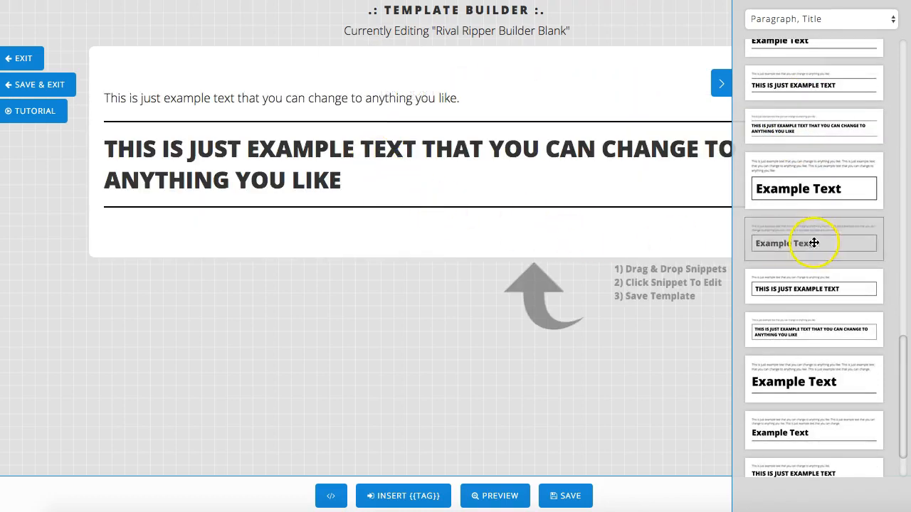
drag(816, 241, 410, 231)
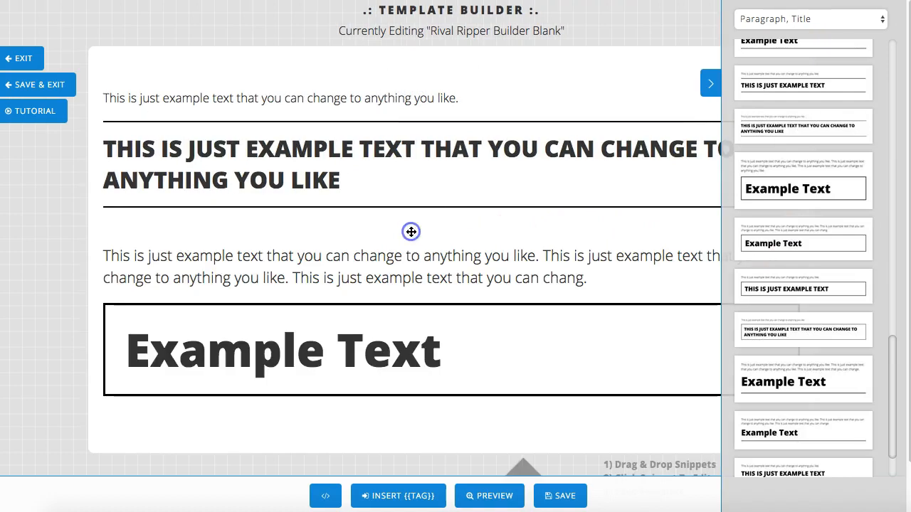
Add the snippet from the Paragraph category below the boxed heading
click(770, 20)
click(765, 32)
drag(788, 59, 382, 395)
scroll(380, 365, down, 3)
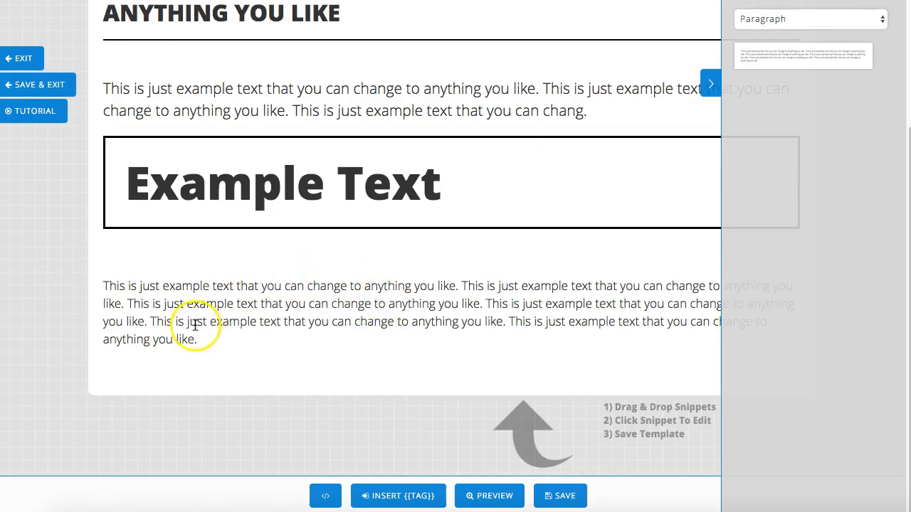
Replace the text of the paragraph below the boxed heading with the tag {{Description}}
drag(201, 339, 108, 284)
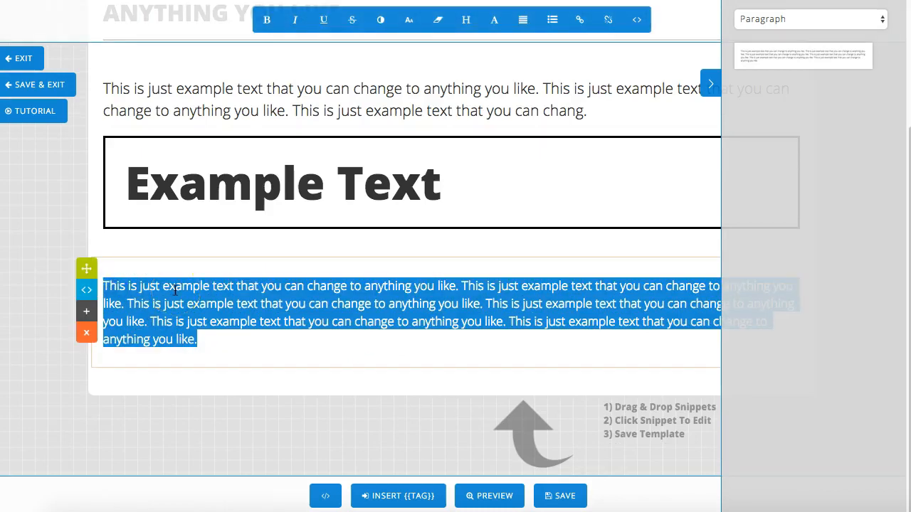
text({)
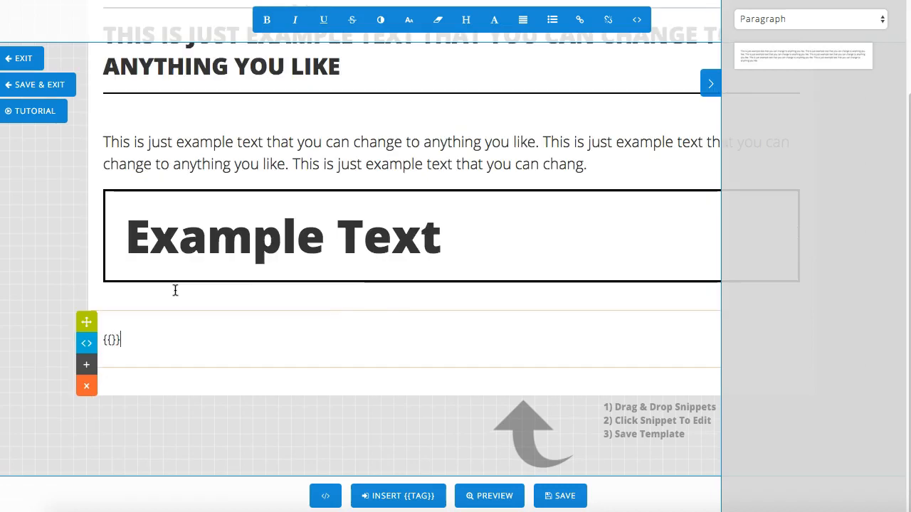
text({Decription)
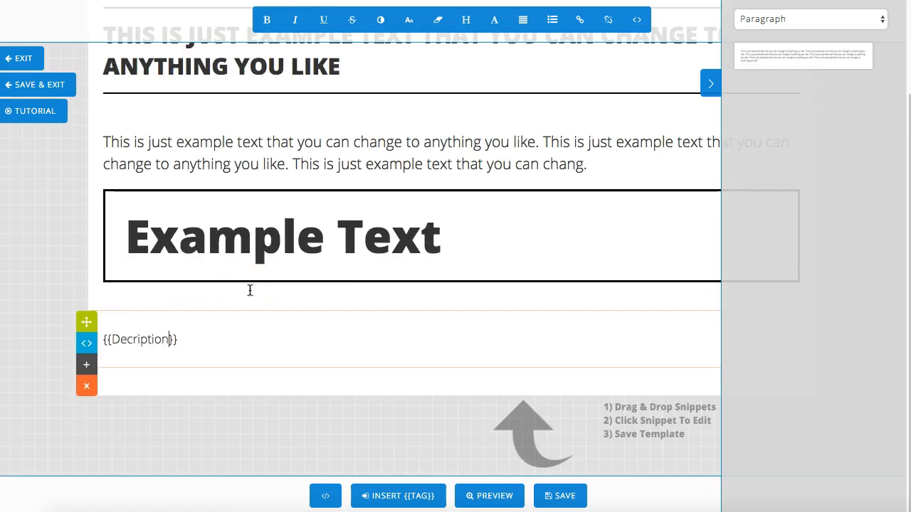
key(BackSpace)
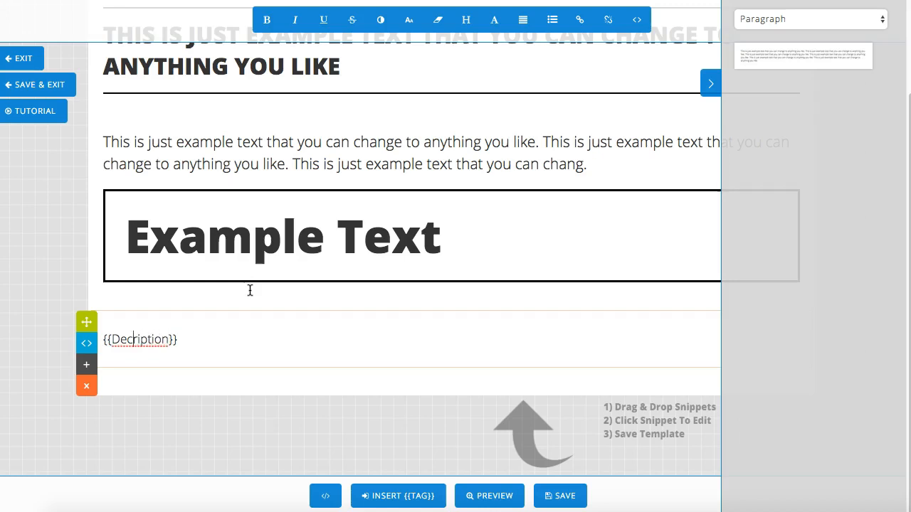
text(s)
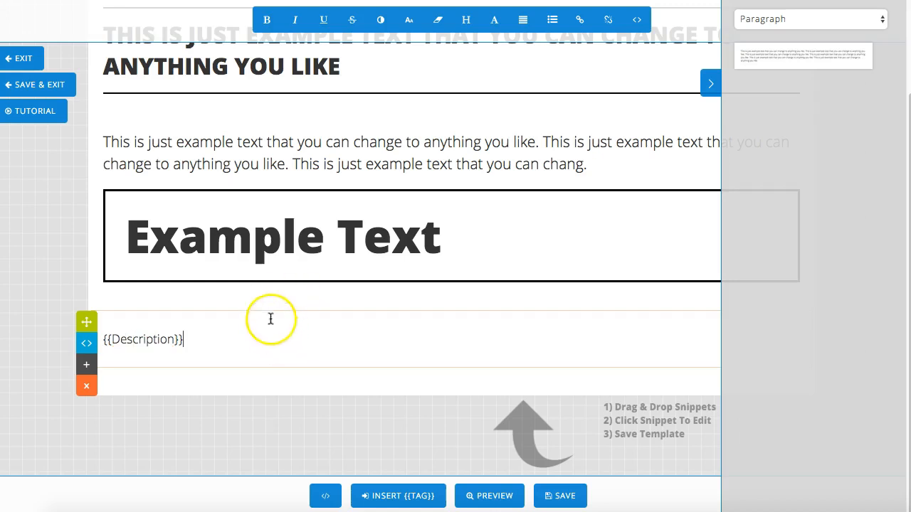
Replace the boxed "Example Text" heading with the tag {{Title}}
double_click(252, 242)
triple_click(251, 242)
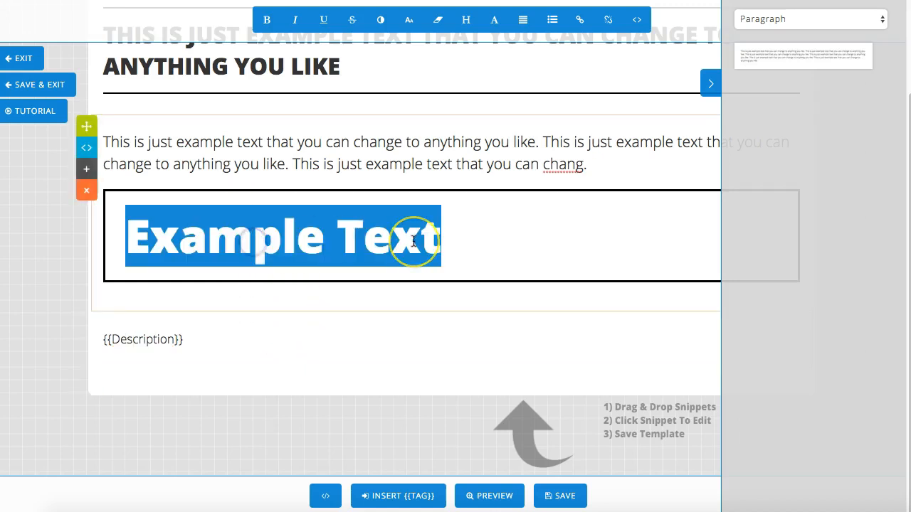
text({{}})
key(Left)
key(Left)
text(Title)
click(347, 237)
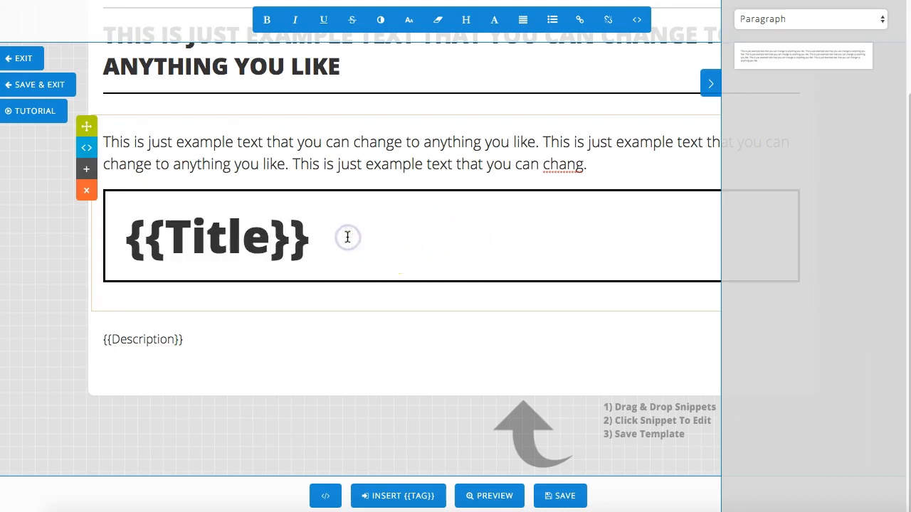
Insert another {{Title}} tag from the list of available tags into the boxed heading, and delete the duplicate
click(390, 493)
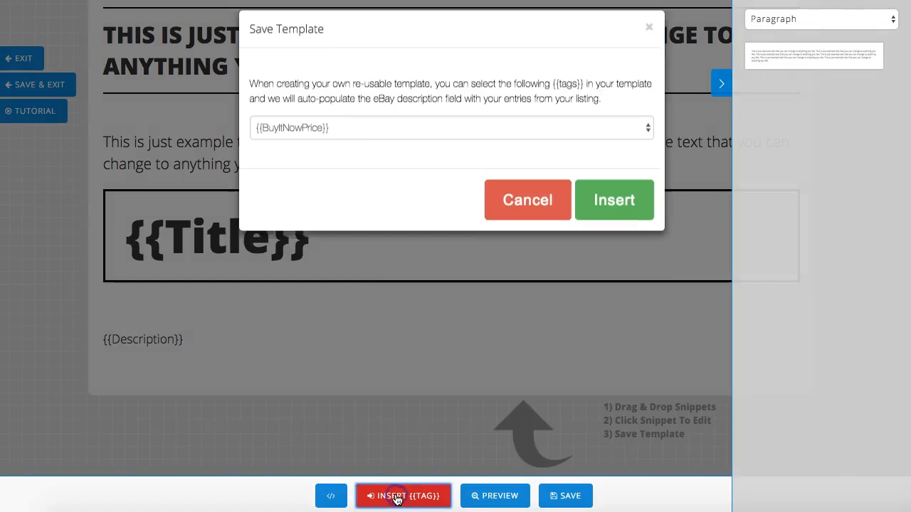
click(374, 158)
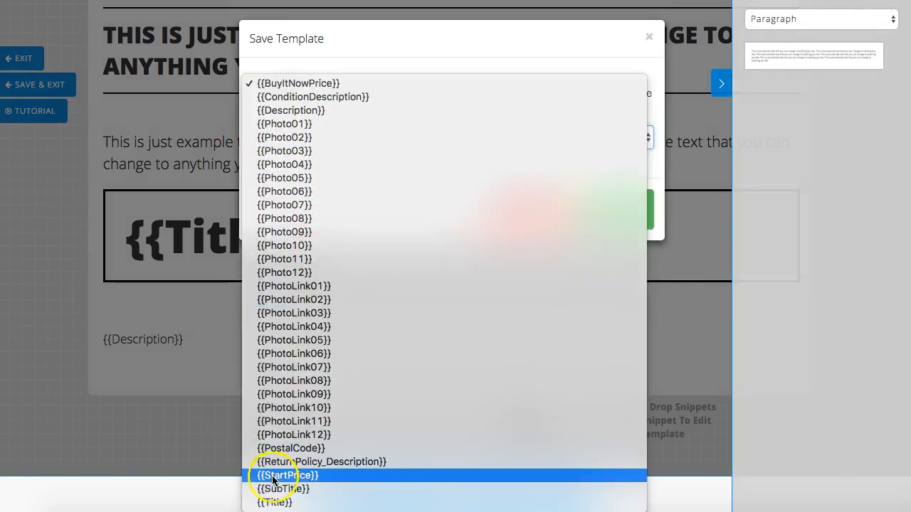
click(281, 498)
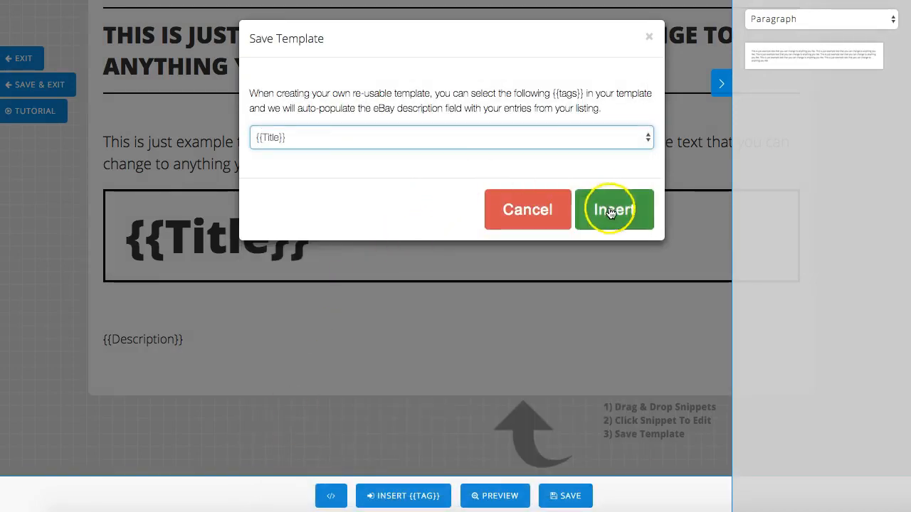
click(610, 209)
drag(310, 238, 490, 242)
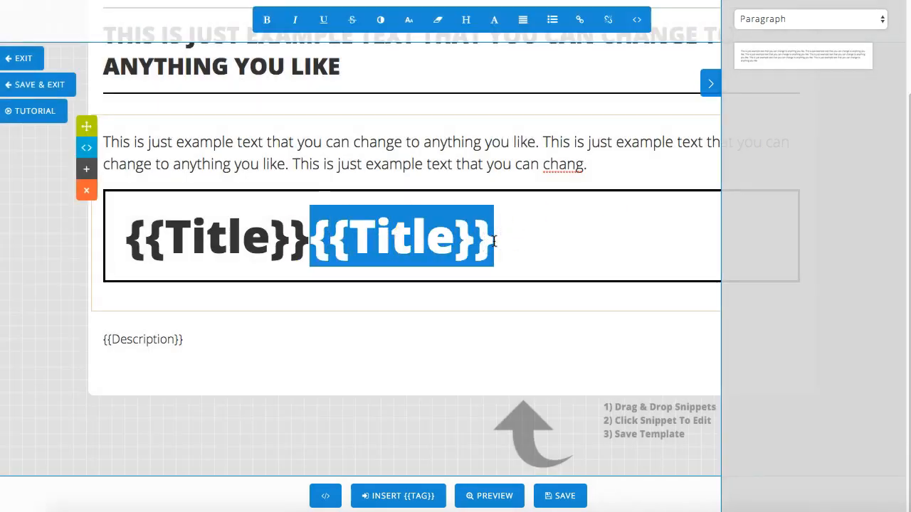
key(BackSpace)
click(191, 245)
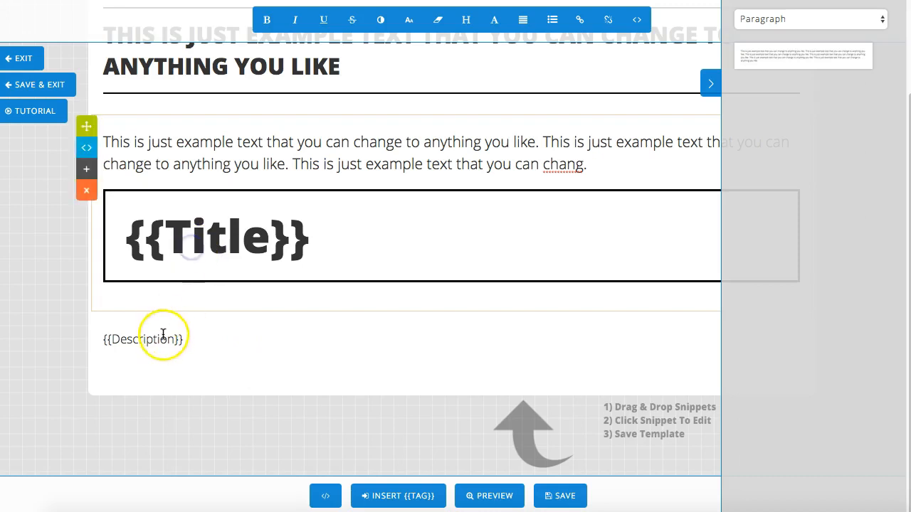
Insert the {{Photo01}} tag on a new line below the {{Description}} tag
click(163, 338)
click(203, 342)
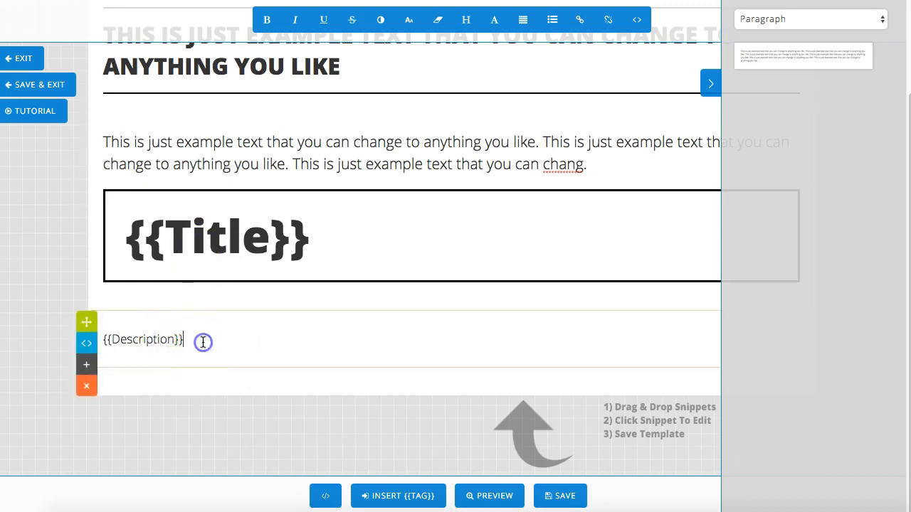
key(Return)
key(BackSpace)
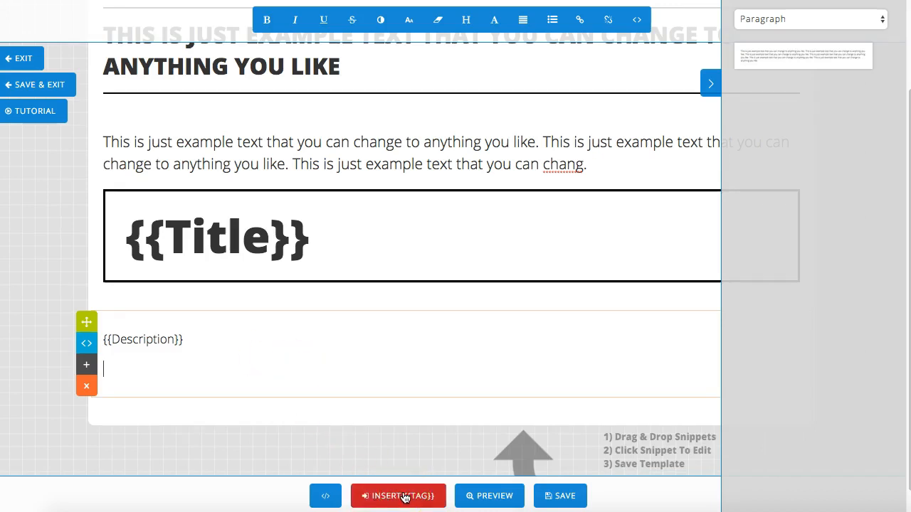
click(404, 496)
click(359, 137)
click(350, 178)
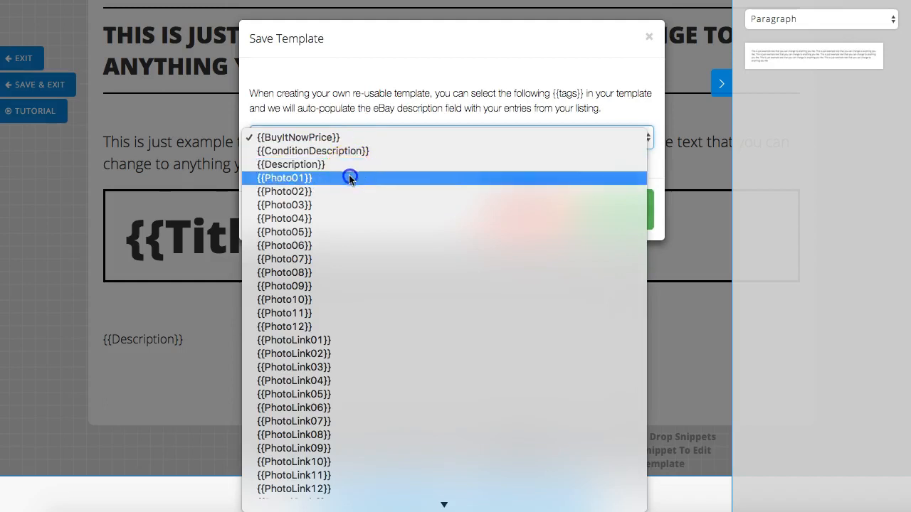
click(200, 378)
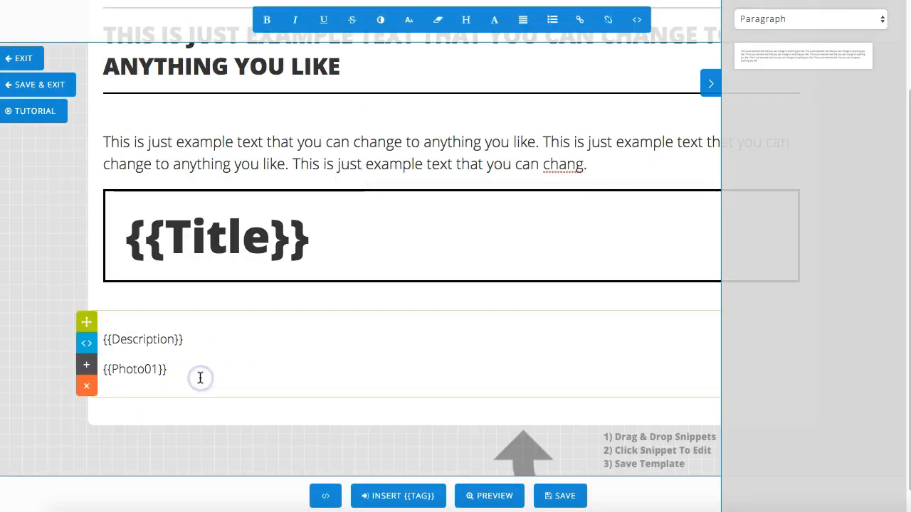
Insert the {{PhotoLink01}} tag on a new line below the {{Photo01}} tag
key(Return)
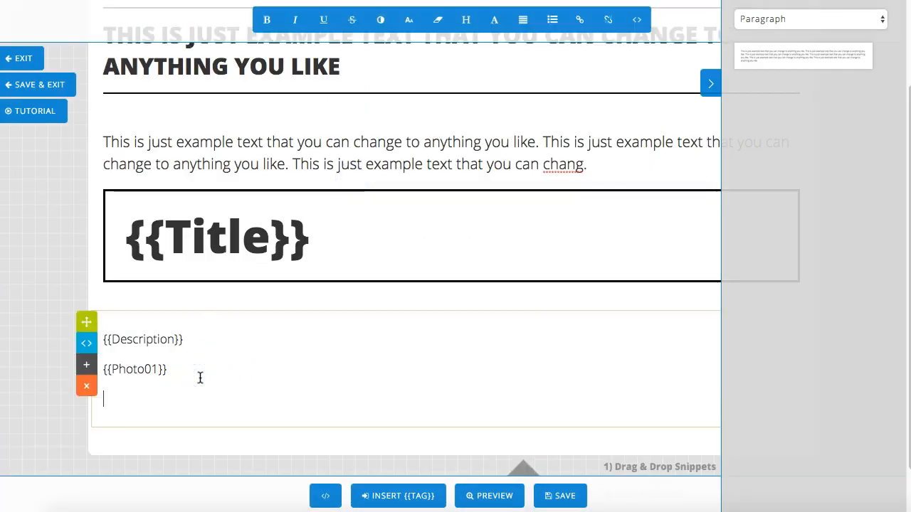
click(405, 495)
click(359, 136)
click(341, 340)
click(614, 208)
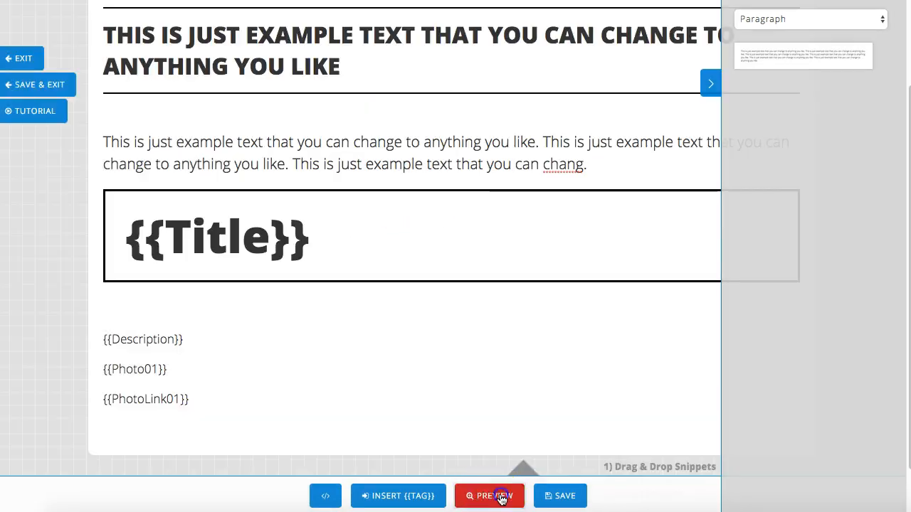
Try to preview the unsaved template with the Huffy Boys 12 Inch Disney Pixar Cars Bike listing
click(498, 496)
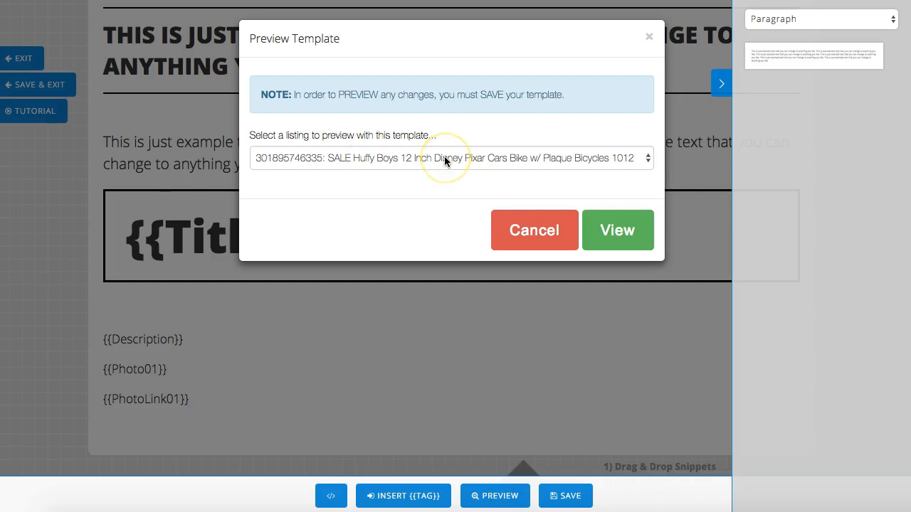
click(610, 229)
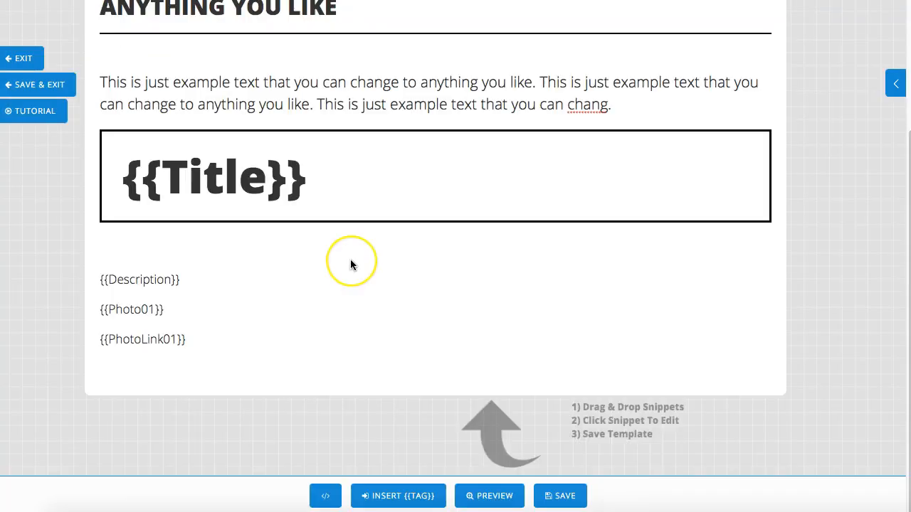
click(345, 192)
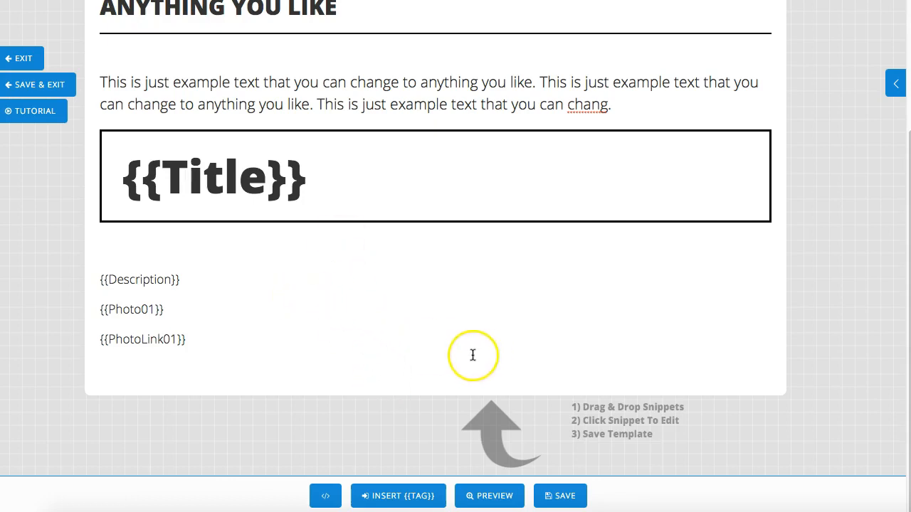
Save the template under the name "Tutorial Template"
click(549, 494)
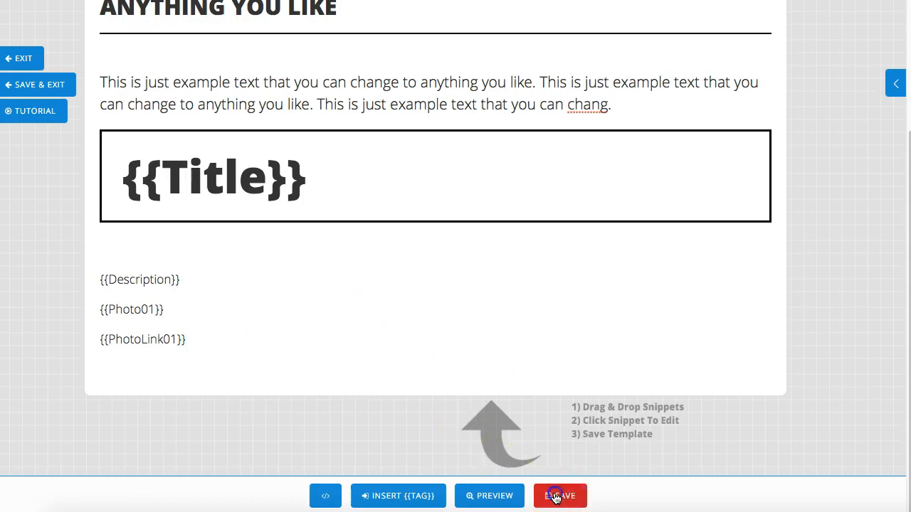
click(411, 89)
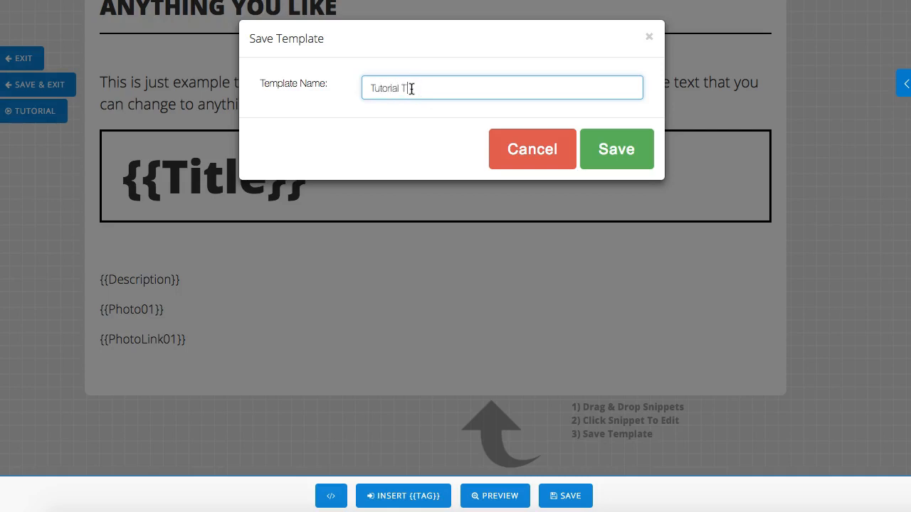
click(616, 149)
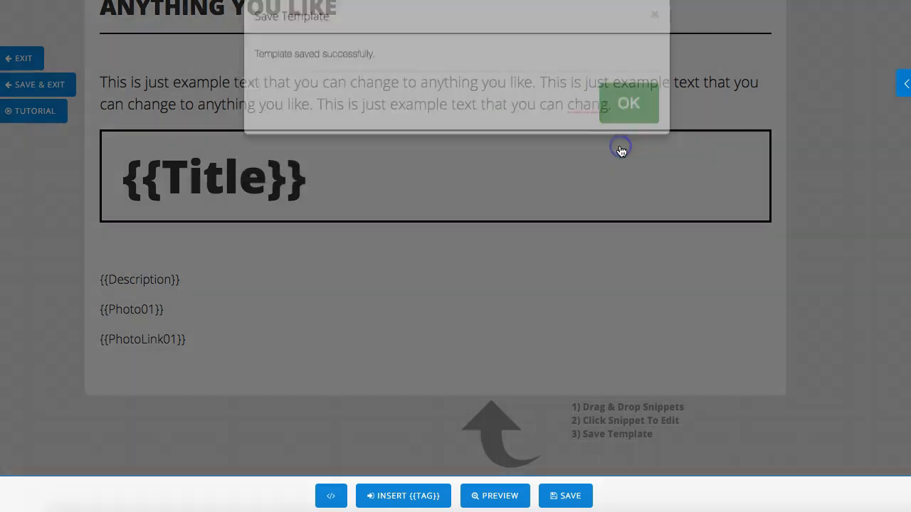
click(614, 126)
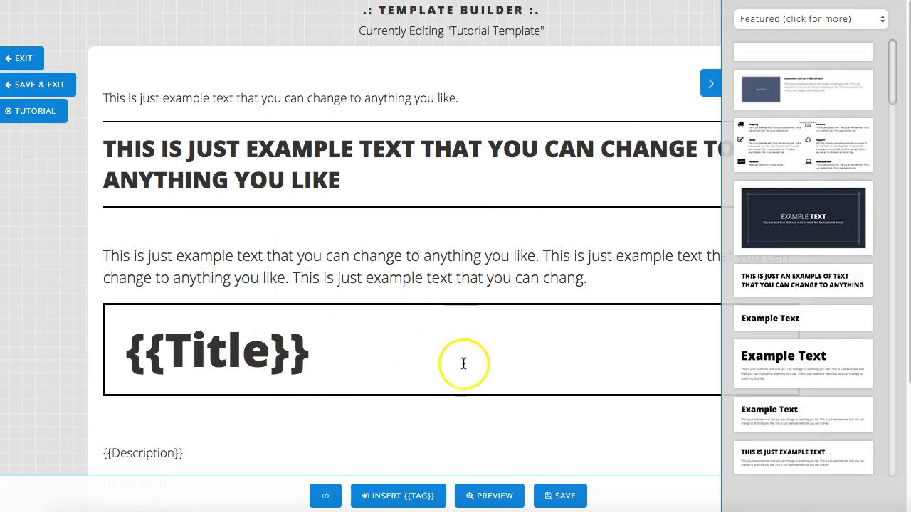
Preview the saved template with the Huffy Boys 12 Inch Disney Pixar Cars Bike listing, with the snippet library hidden
click(490, 496)
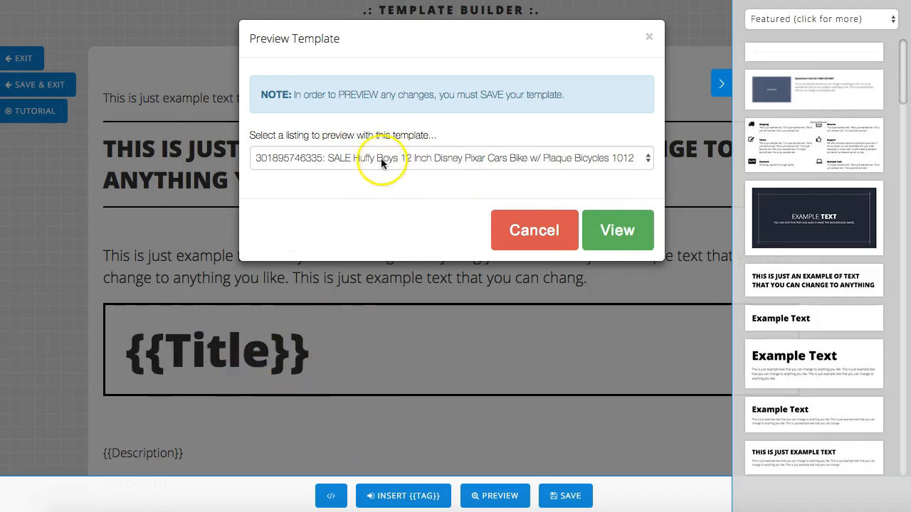
click(617, 235)
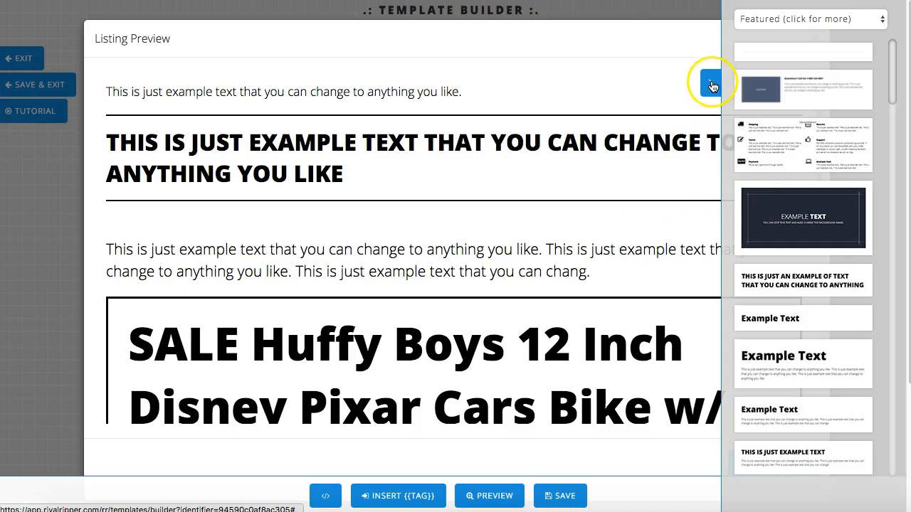
click(712, 84)
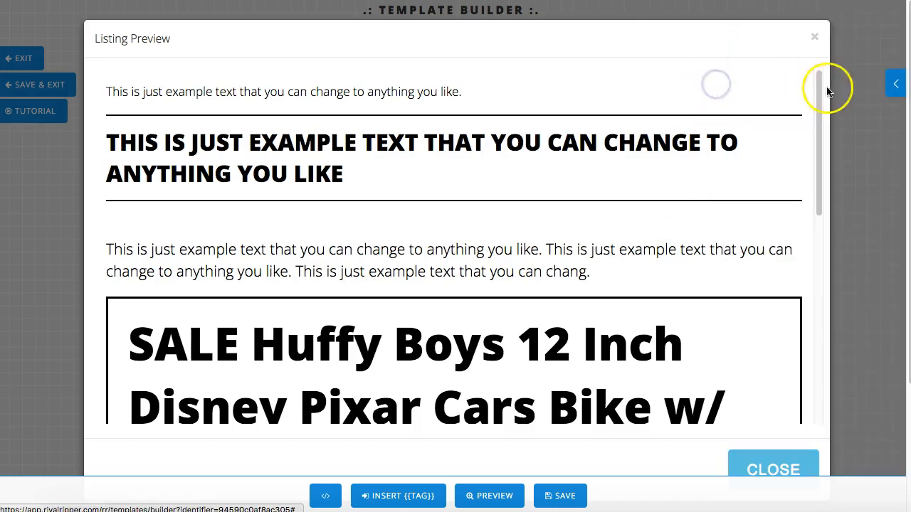
click(895, 84)
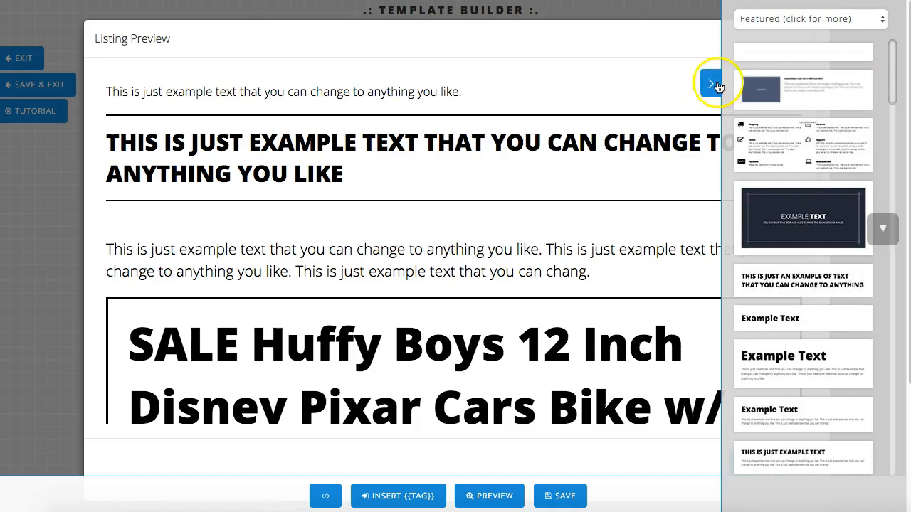
click(712, 85)
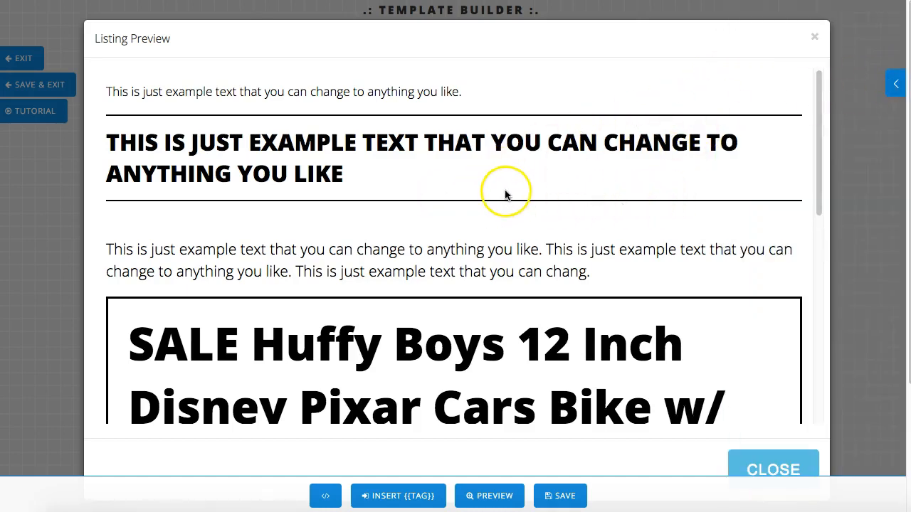
Examine the auto-filled listing title and the description placeholder text in the listing preview
scroll(434, 186, down, 3)
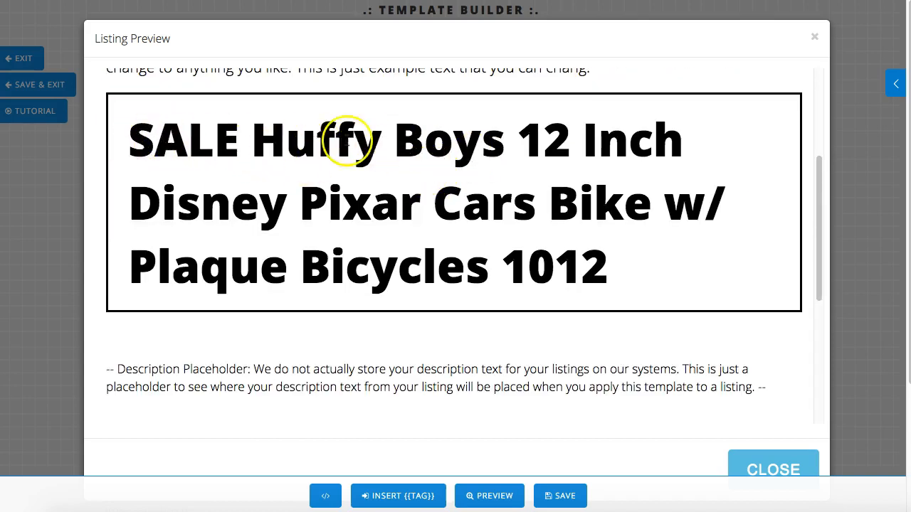
drag(142, 138, 583, 261)
scroll(365, 210, down, 2)
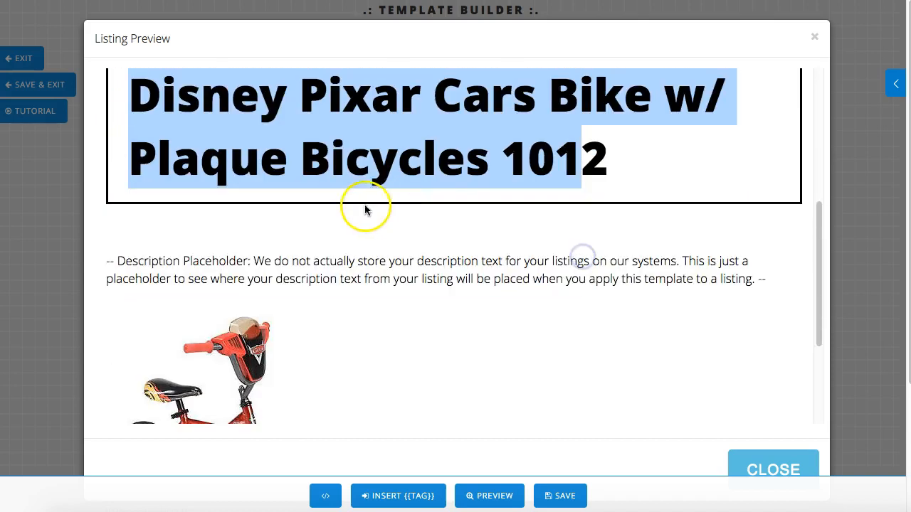
drag(107, 262, 769, 274)
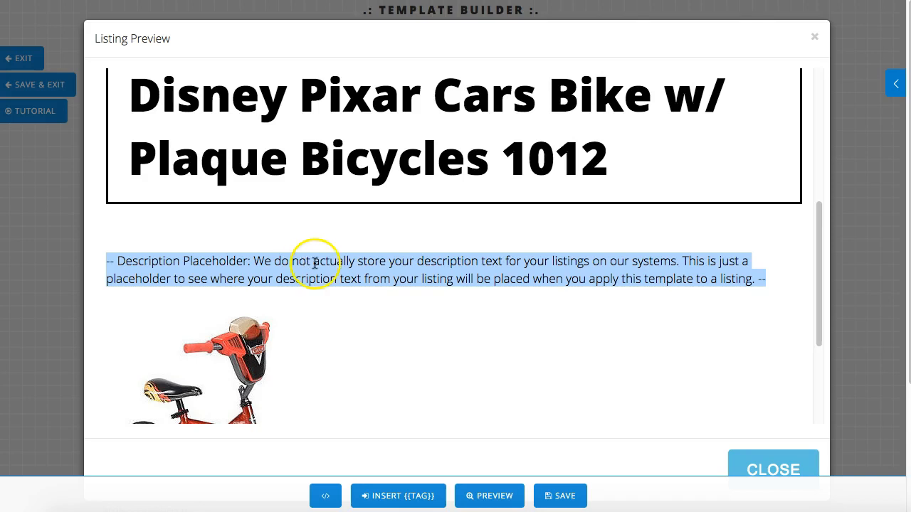
click(114, 261)
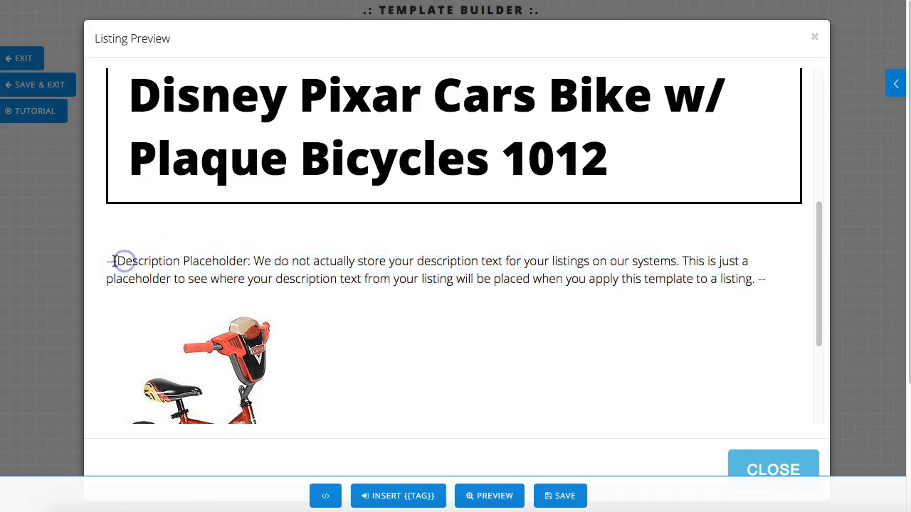
drag(108, 261, 770, 277)
click(183, 263)
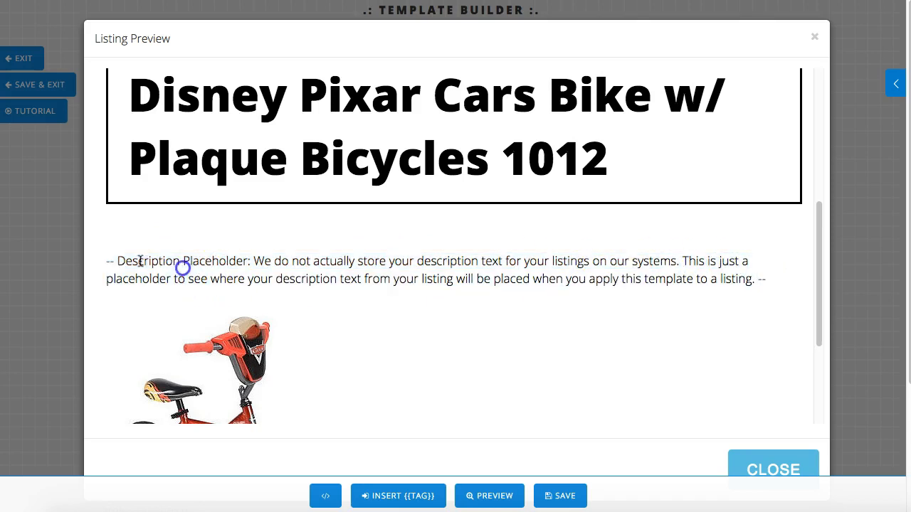
drag(105, 264, 770, 276)
click(147, 263)
drag(110, 260, 768, 276)
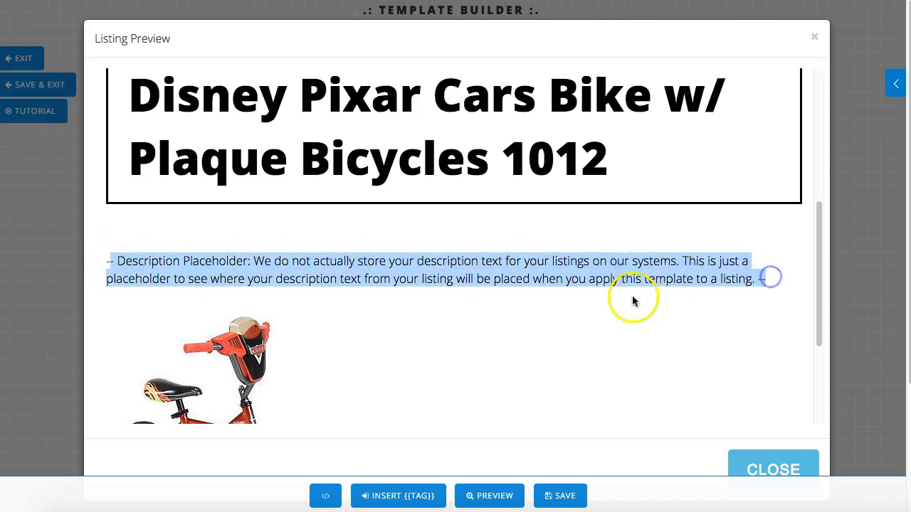
Inspect the source code of the bike photo in the listing preview, and close the developer tools
scroll(470, 291, down, 2)
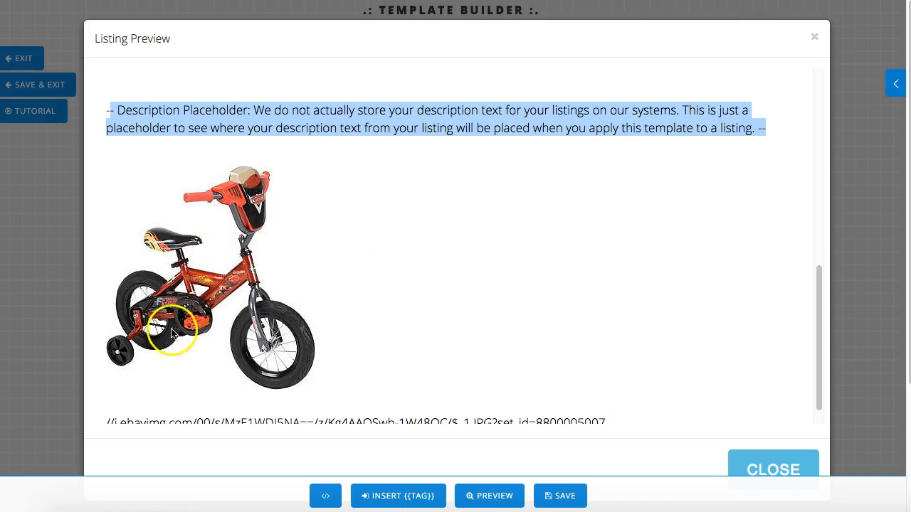
right_click(214, 272)
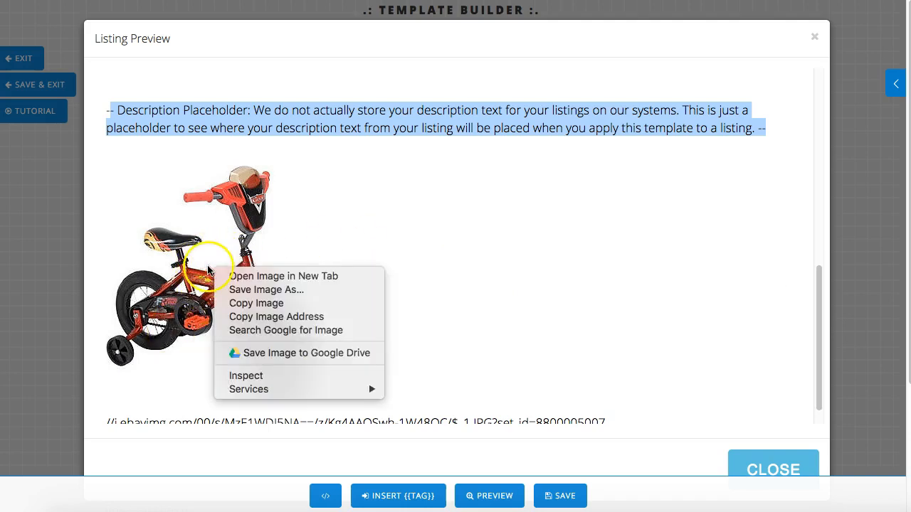
click(248, 376)
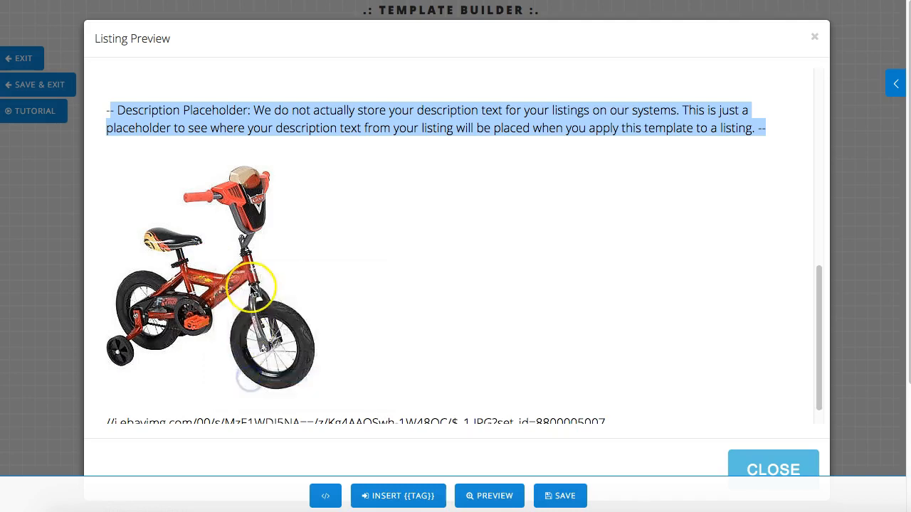
mouse_move(243, 398)
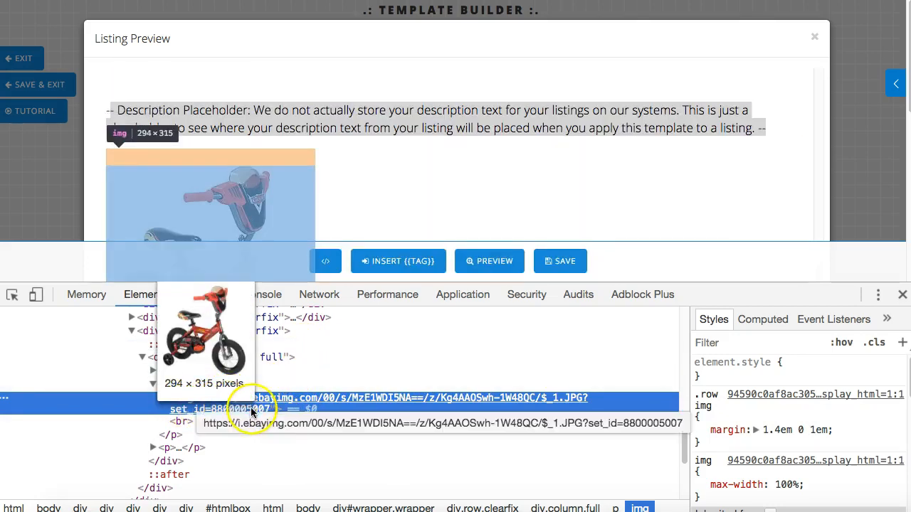
click(901, 294)
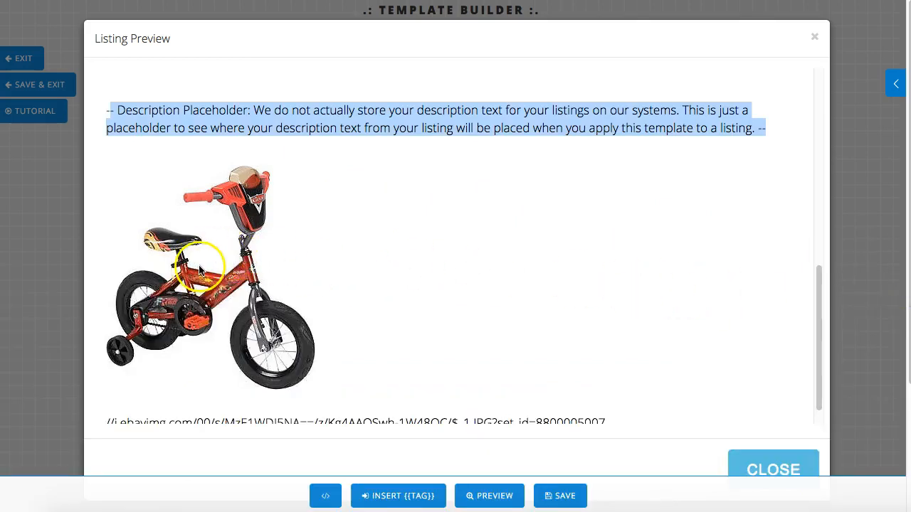
Open the image address shown below the bike photo in a separate browser tab, and close that tab
scroll(260, 268, down, 1)
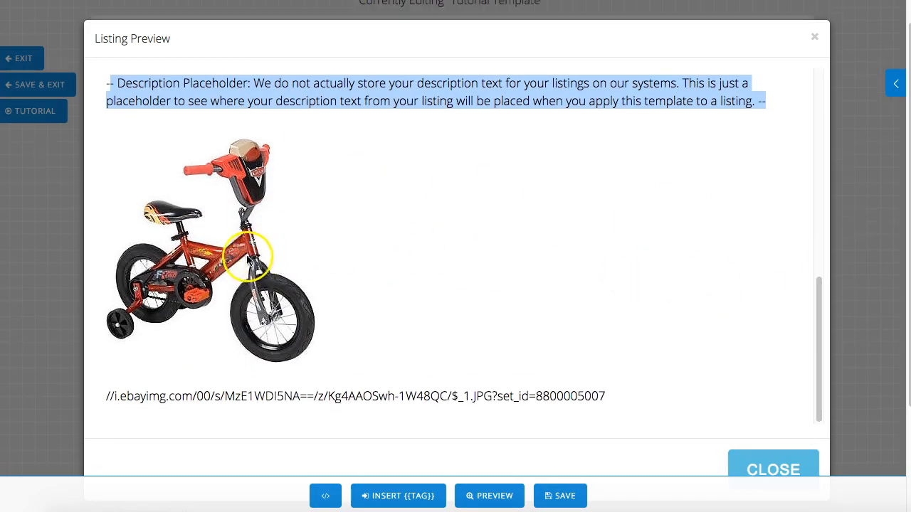
drag(107, 397, 614, 395)
triple_click(140, 397)
right_click(146, 397)
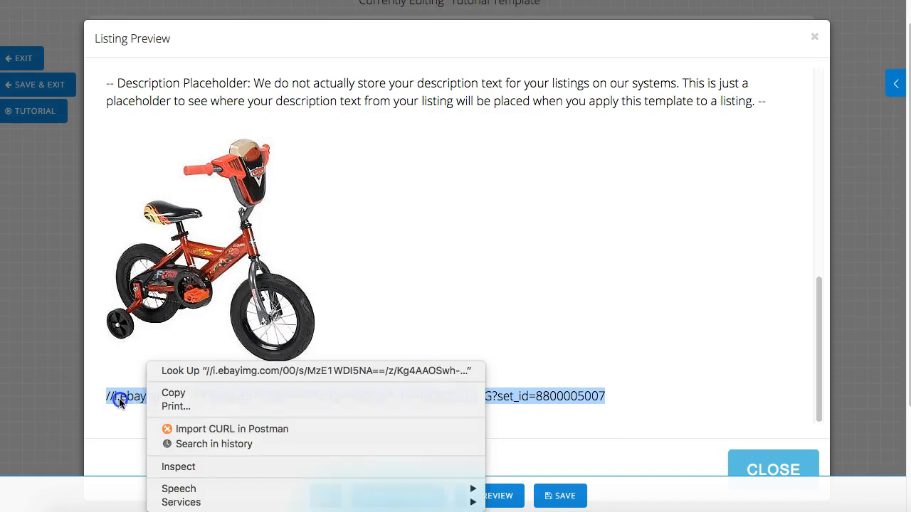
click(126, 395)
double_click(204, 393)
right_click(423, 395)
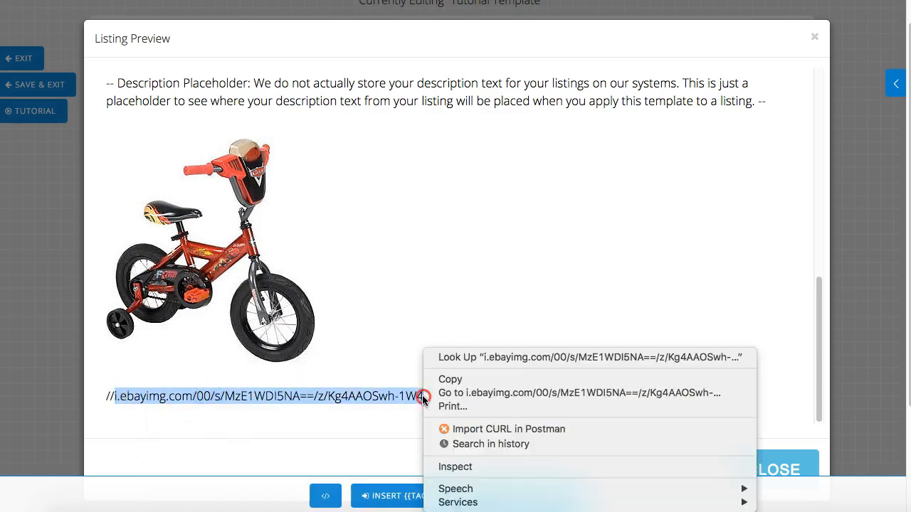
click(447, 395)
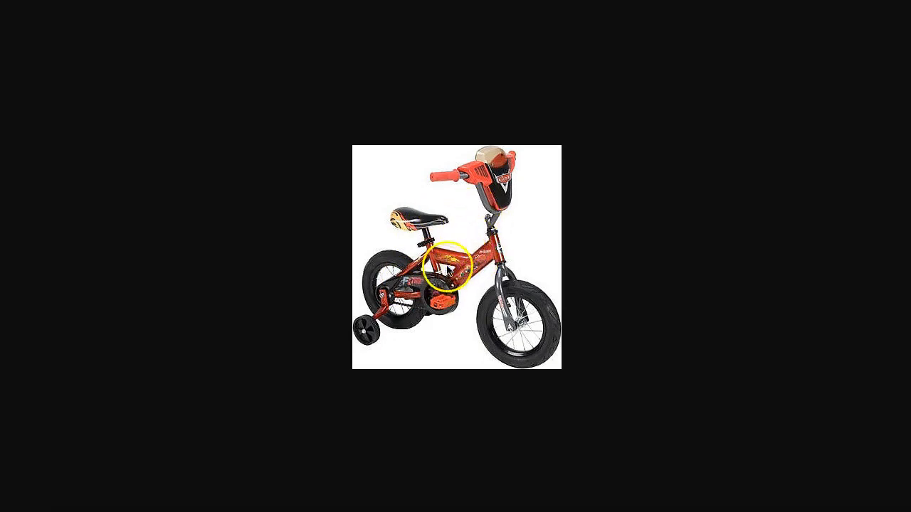
key(super+w)
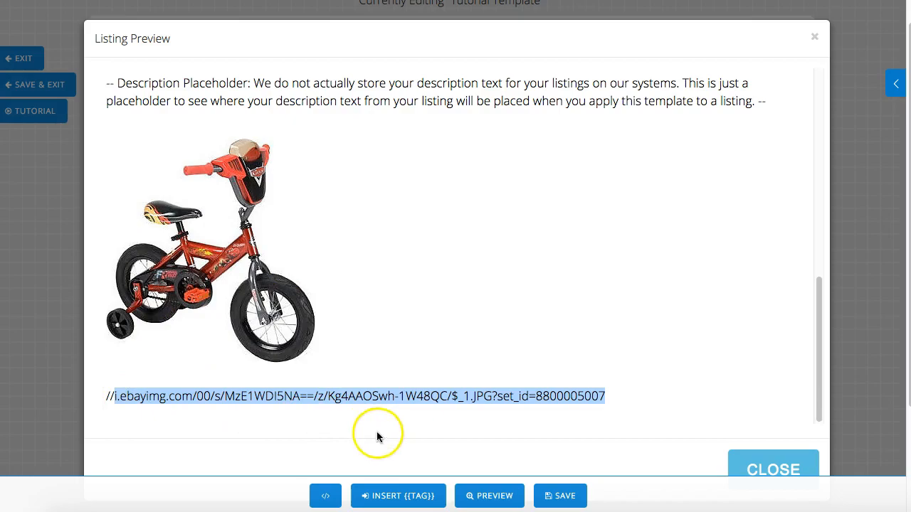
Look through the available photo and photo link tags without inserting one
click(401, 495)
click(313, 139)
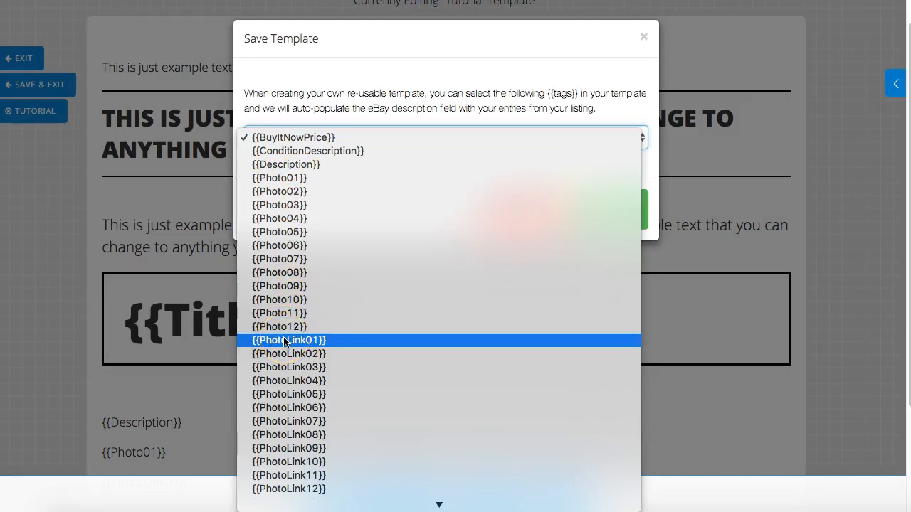
click(179, 256)
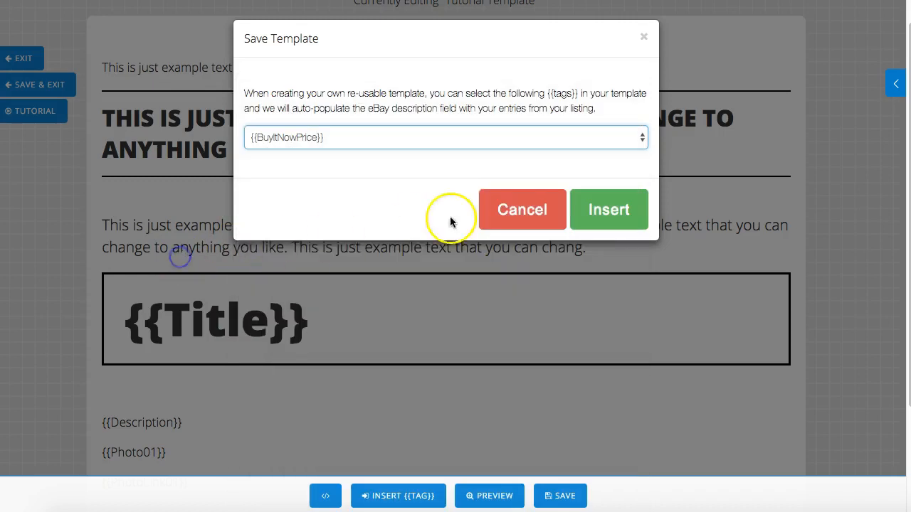
click(510, 211)
Add the Images snippet with a centered title, paragraph and three image placeholders below the {{PhotoLink01}} tag
scroll(327, 324, down, 2)
click(367, 385)
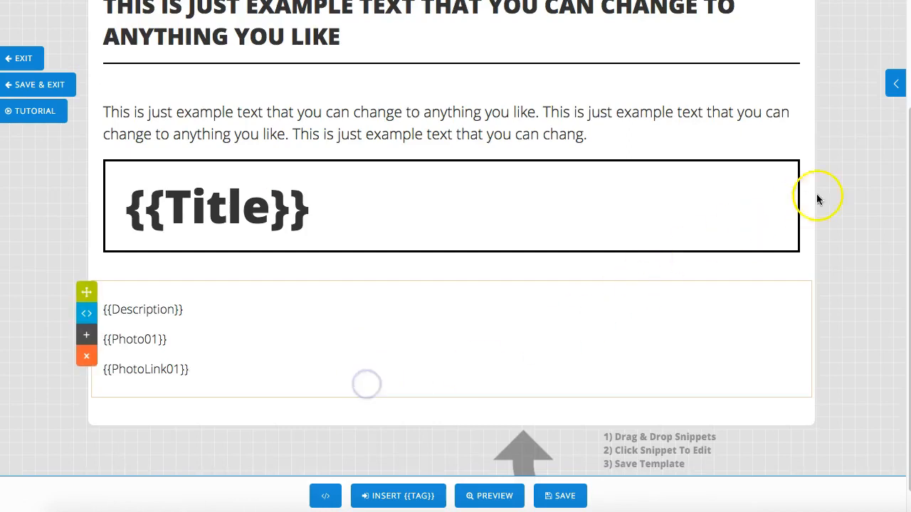
click(895, 83)
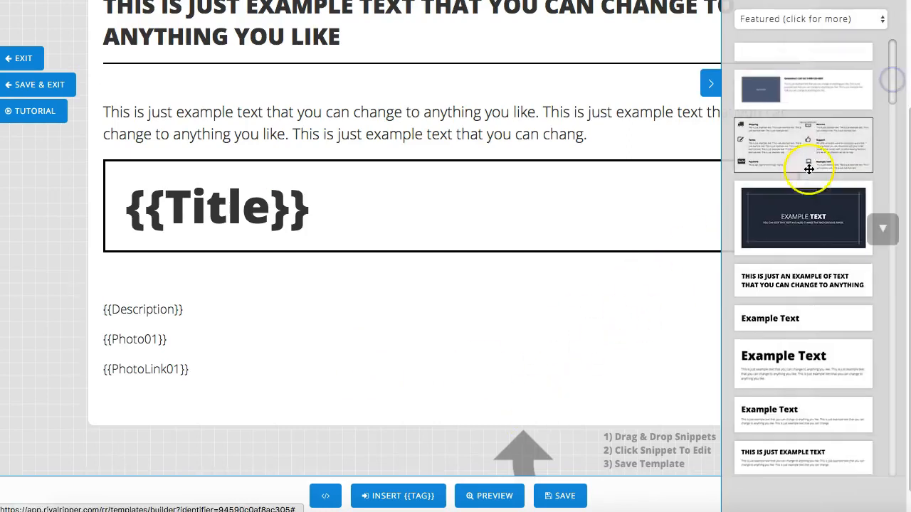
click(804, 18)
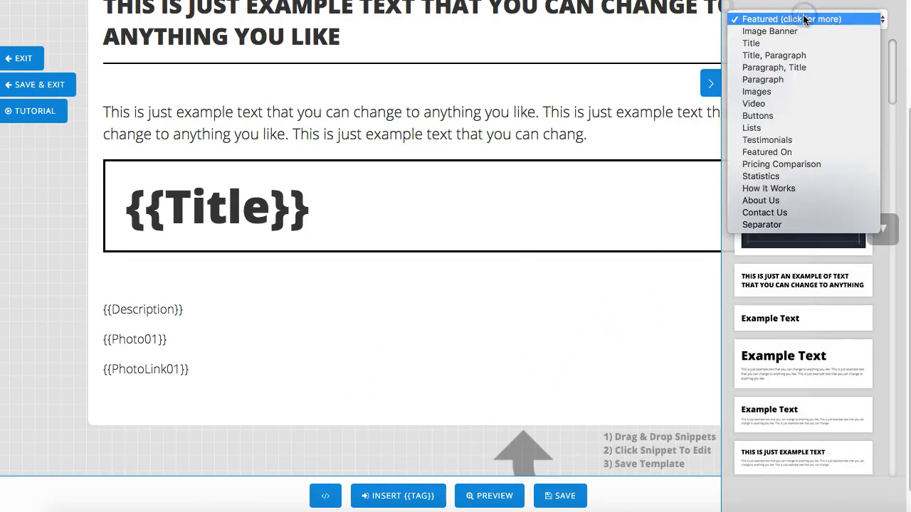
click(773, 91)
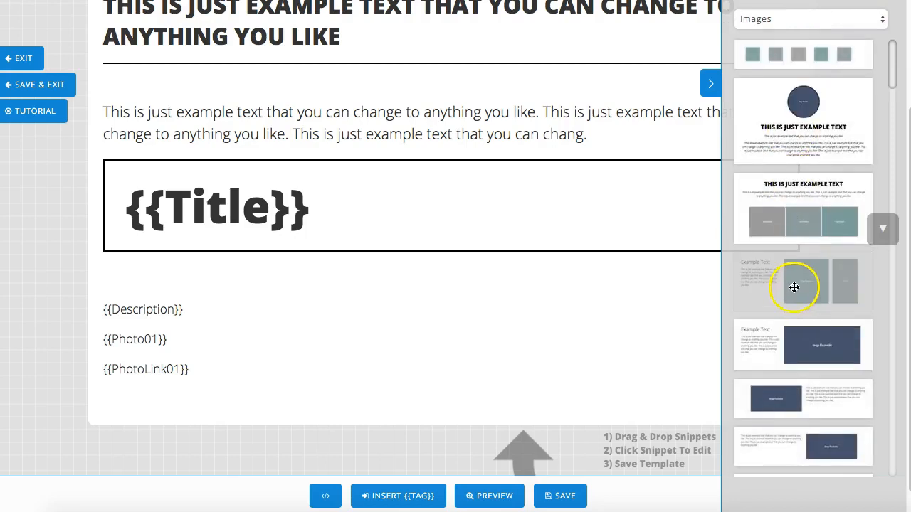
drag(794, 284, 428, 385)
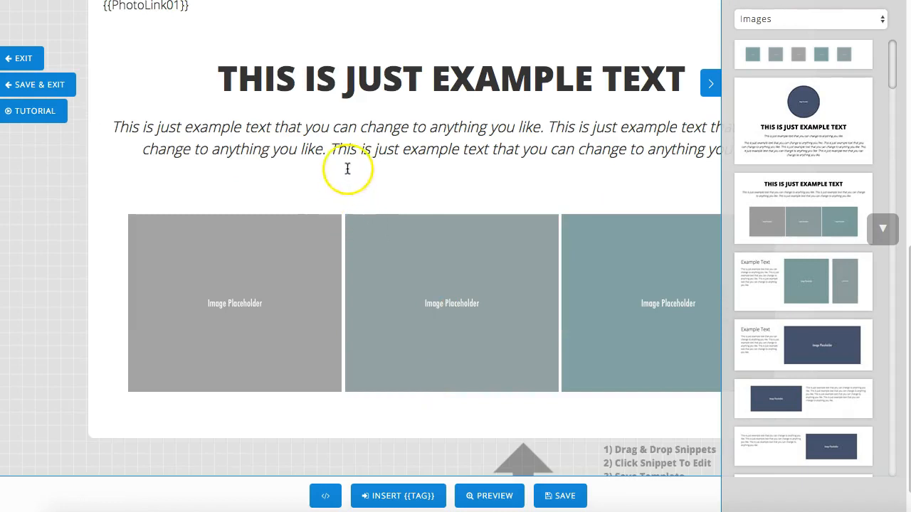
Replace the first image placeholder with the gallery photo of the opened Audio 2 DJ box, leaving its title and link empty
scroll(346, 168, down, 1)
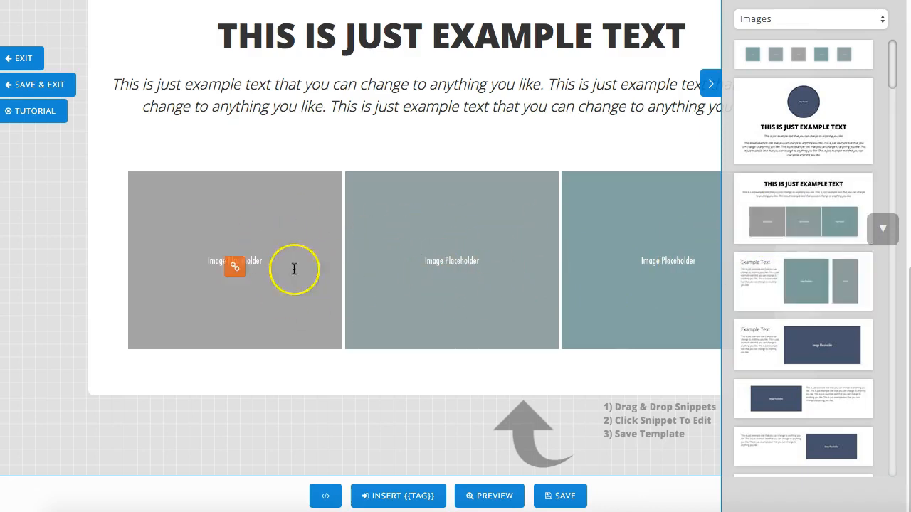
click(237, 267)
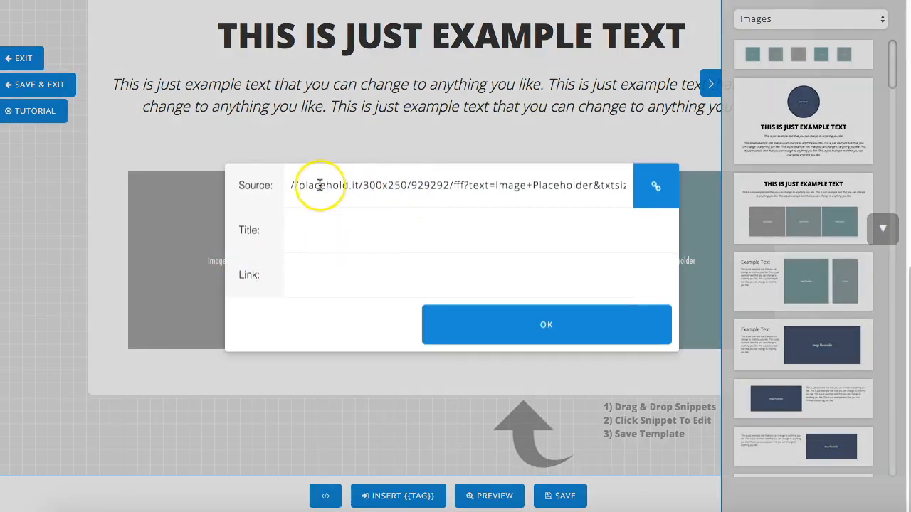
click(656, 186)
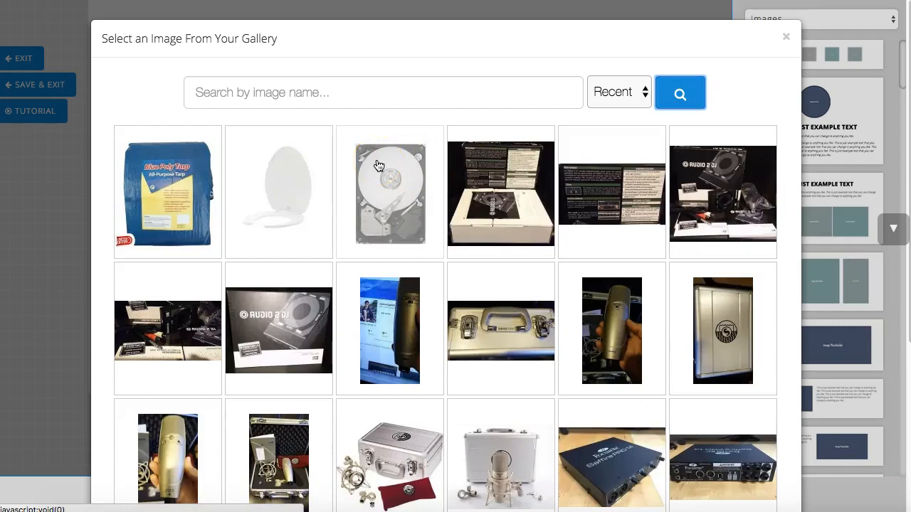
click(501, 178)
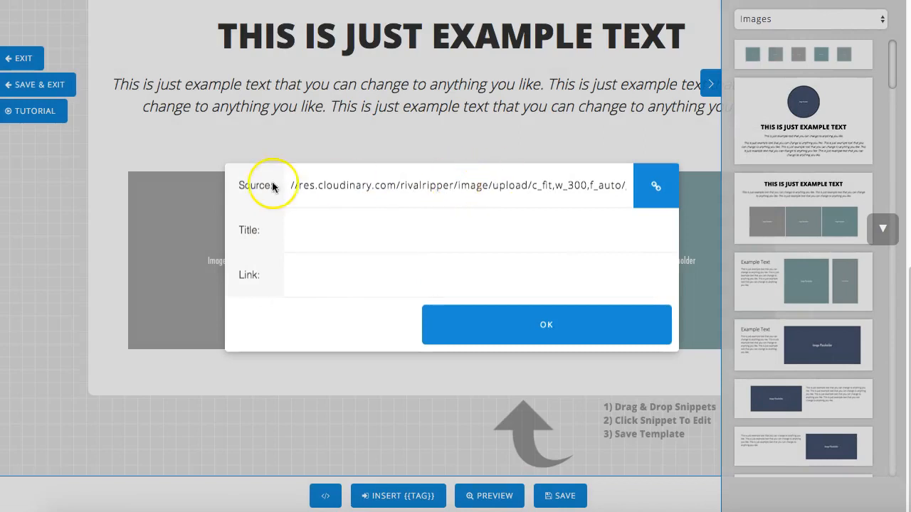
drag(303, 185, 577, 188)
click(659, 187)
click(498, 187)
click(308, 235)
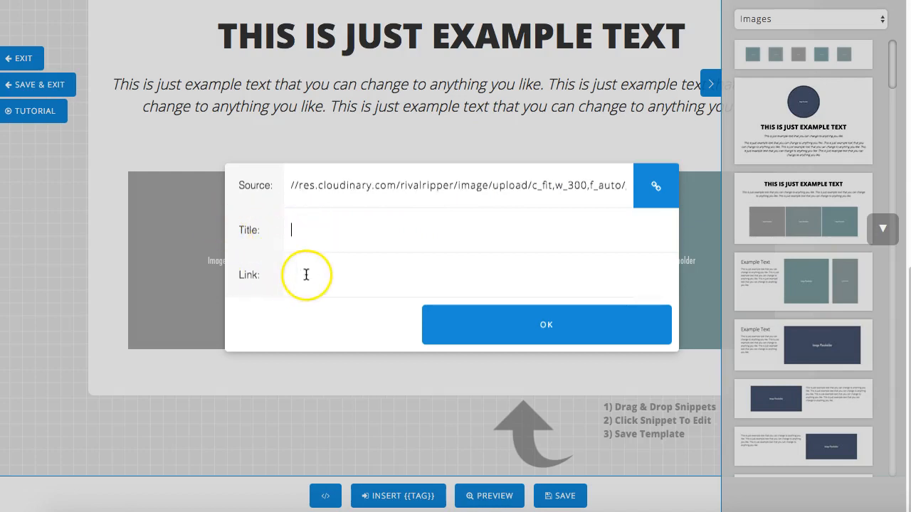
click(307, 236)
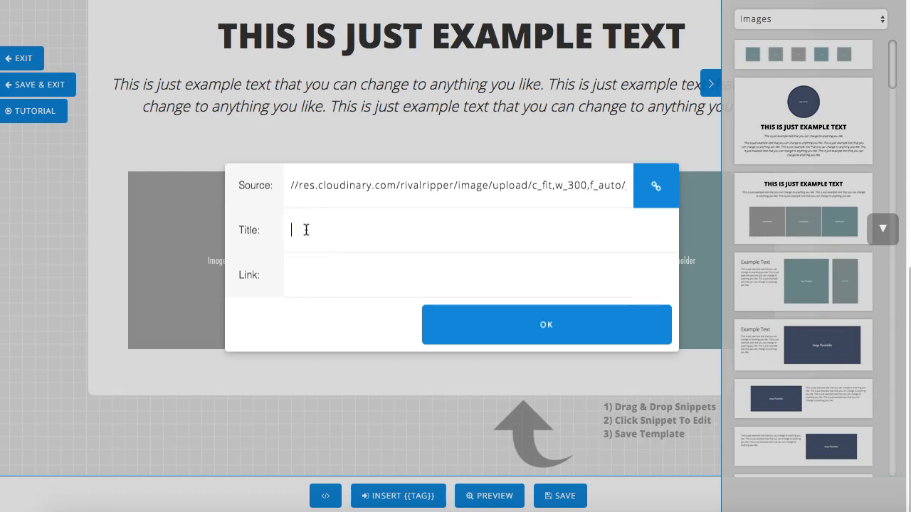
mouse_move(498, 185)
mouse_down()
mouse_move(220, 178)
mouse_move(492, 183)
mouse_up()
triple_click(521, 183)
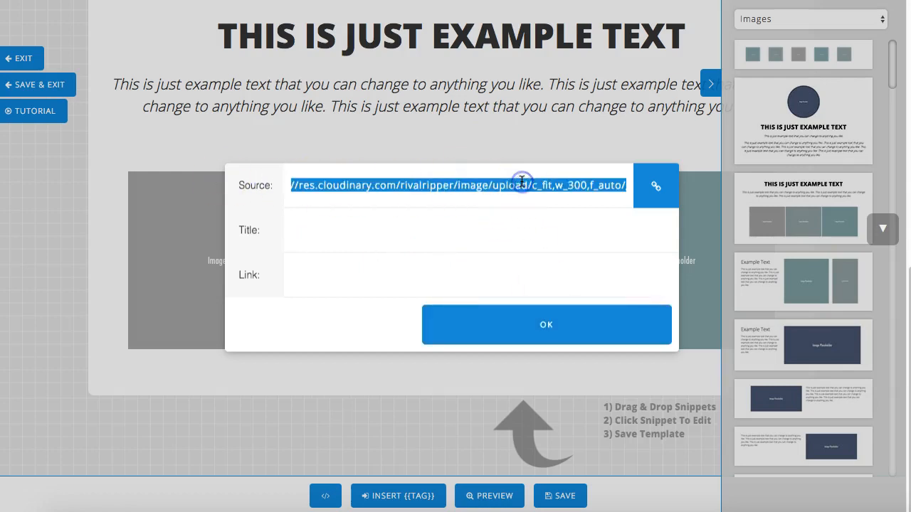
click(545, 321)
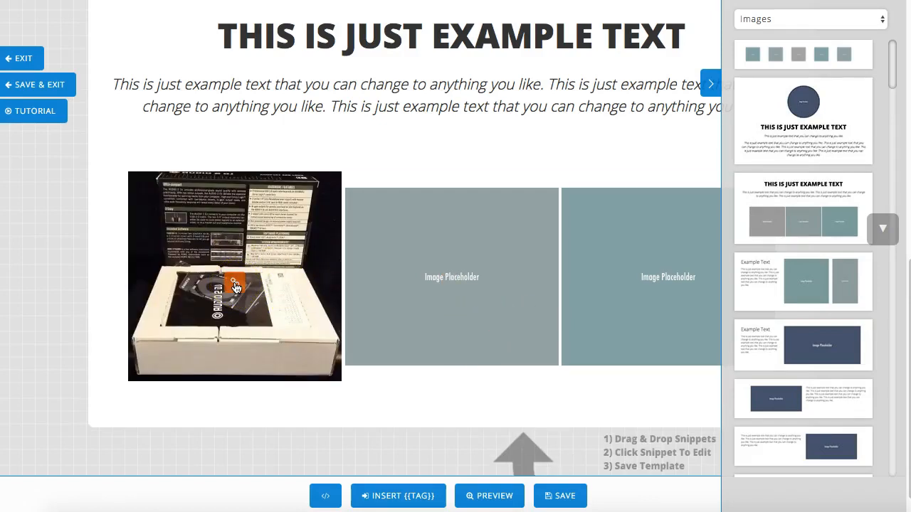
Set the source of the first image in the three-image row to {{PhotoLink01}}
click(235, 287)
double_click(385, 187)
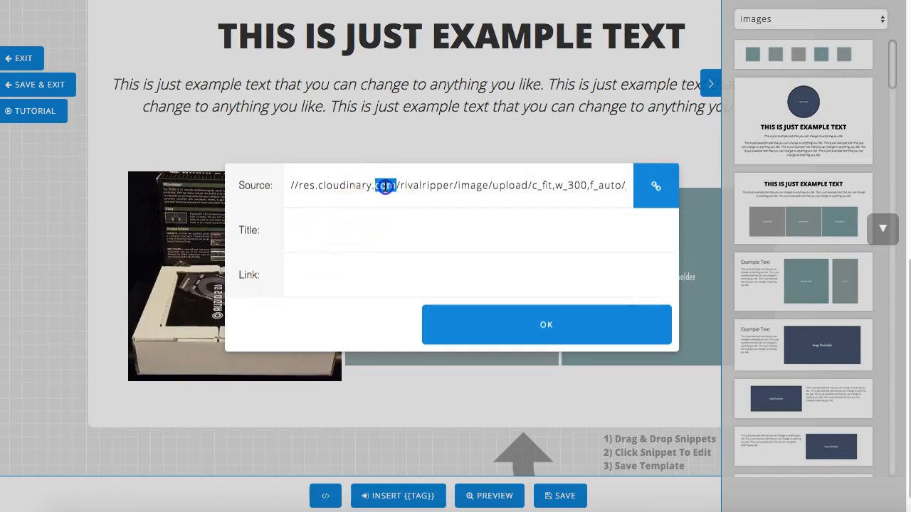
click(385, 186)
text({{PhotoLink01)
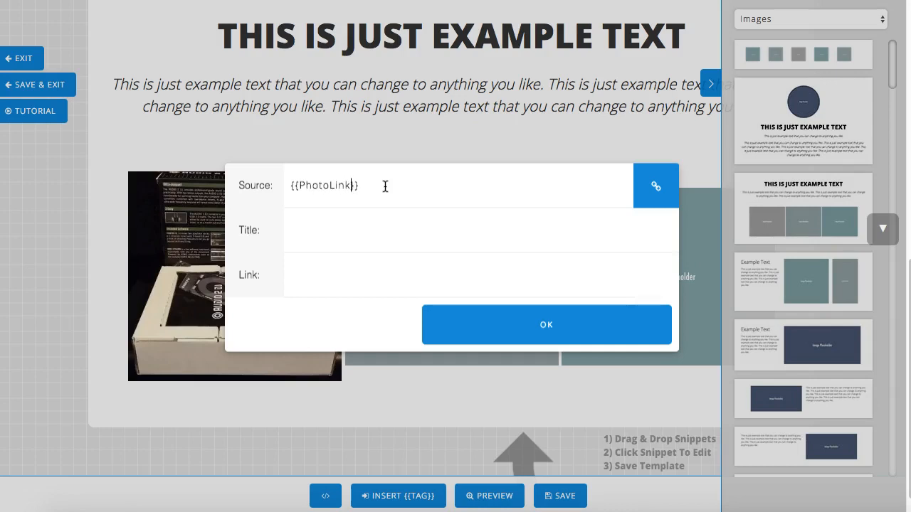
click(512, 328)
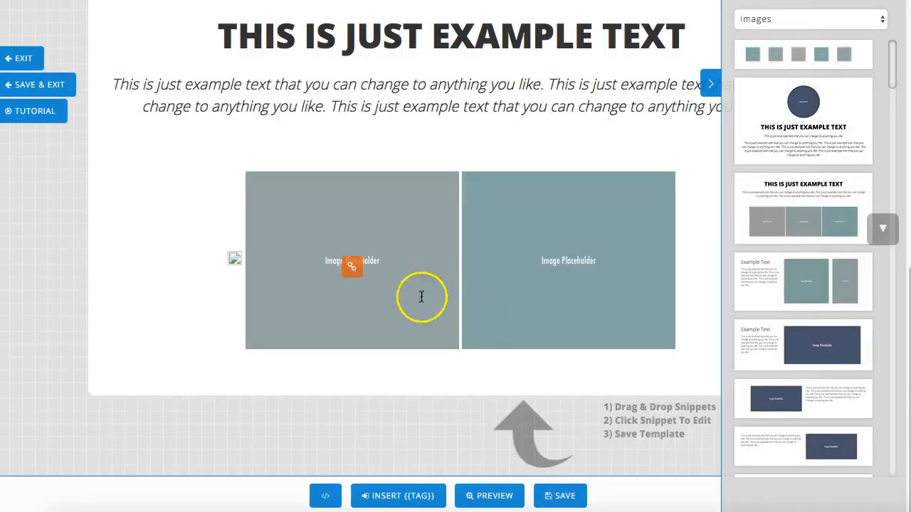
Check the photo link tags in the list of insertable tags, and cancel without inserting one
click(385, 495)
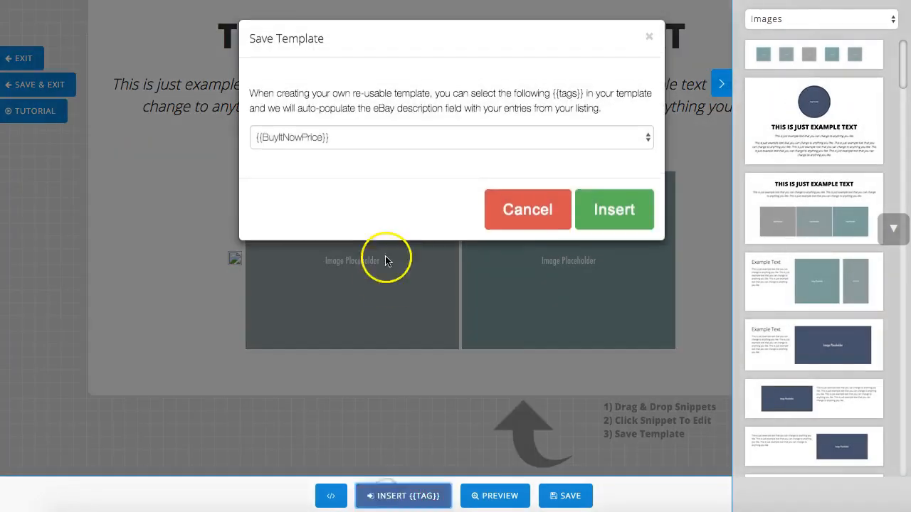
click(400, 138)
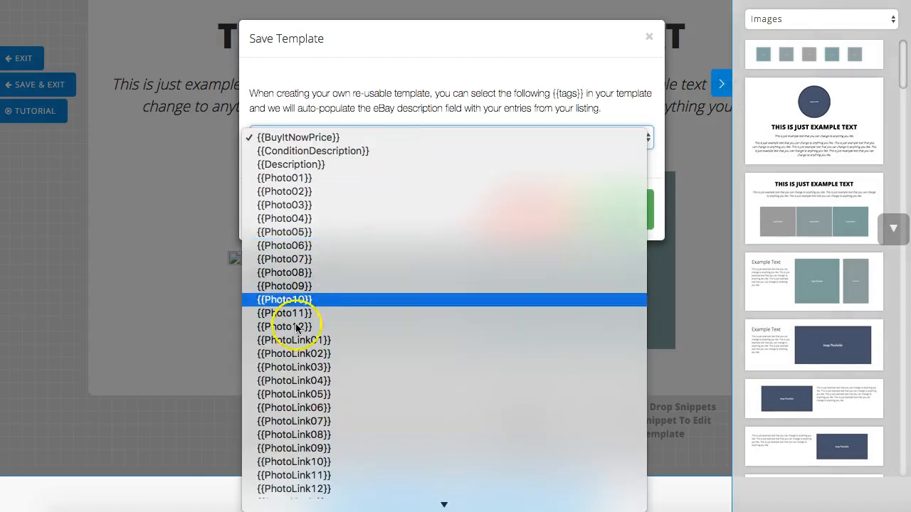
click(493, 86)
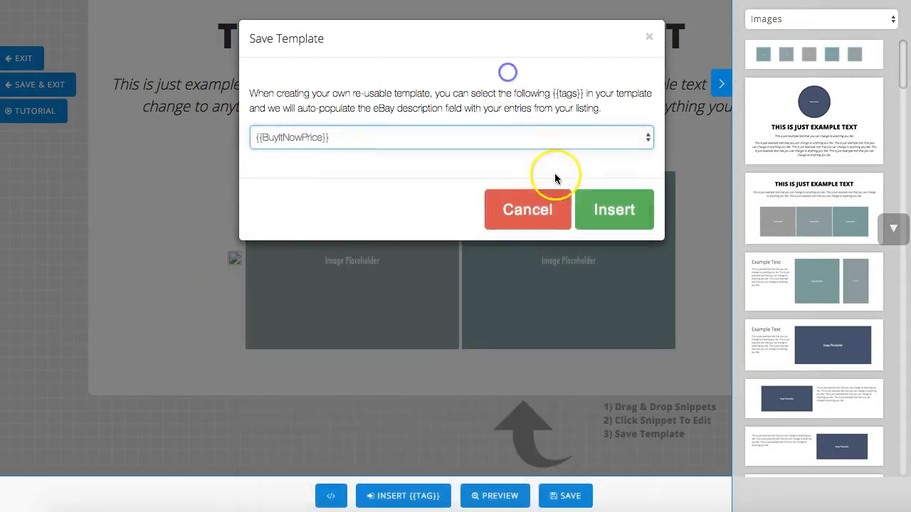
click(514, 206)
Set the source of the second image in the row to {{PhotoLink02}}
mouse_move(237, 264)
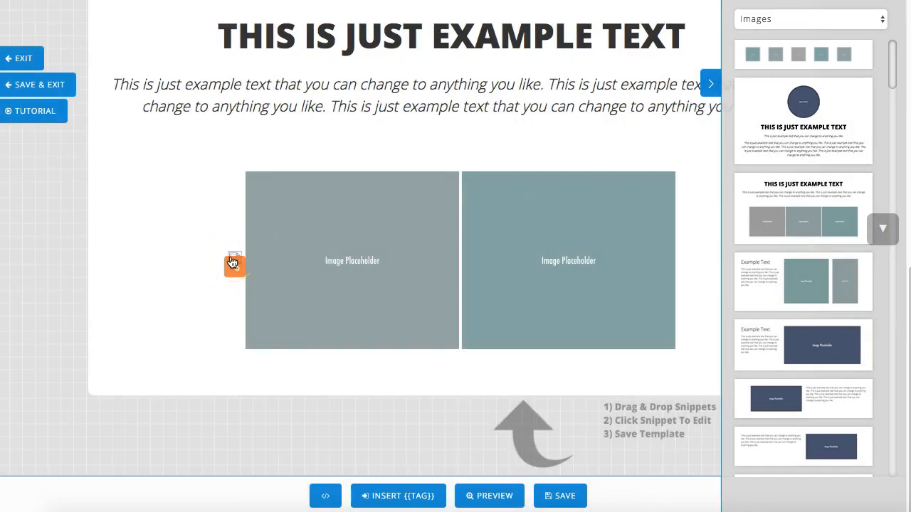
click(234, 264)
click(361, 258)
click(356, 266)
click(383, 189)
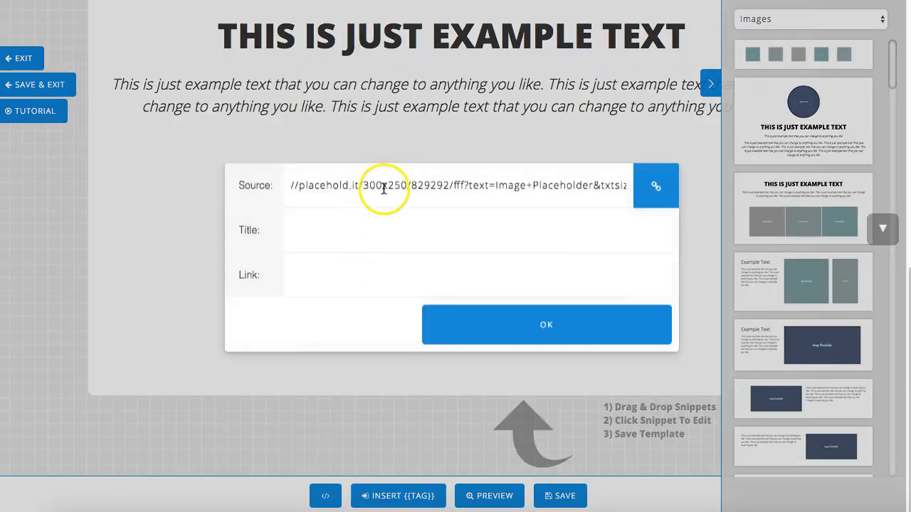
triple_click(384, 185)
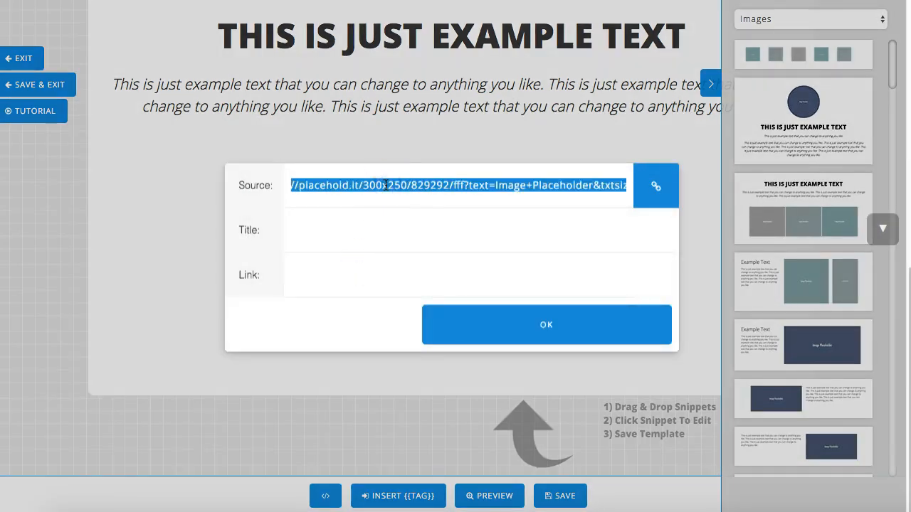
text({{PhotoLink02)
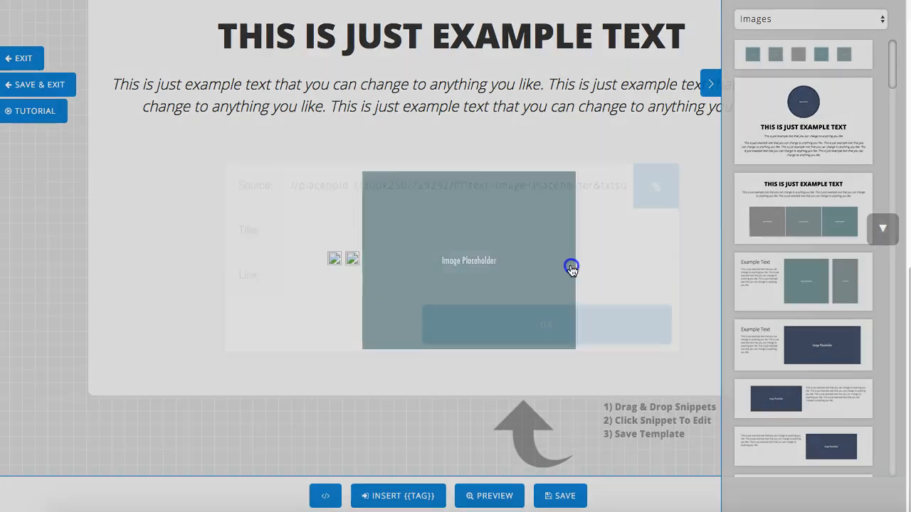
Set the source of the third image in the row to {{PhotoLink03}}
click(569, 266)
text({{Pho)
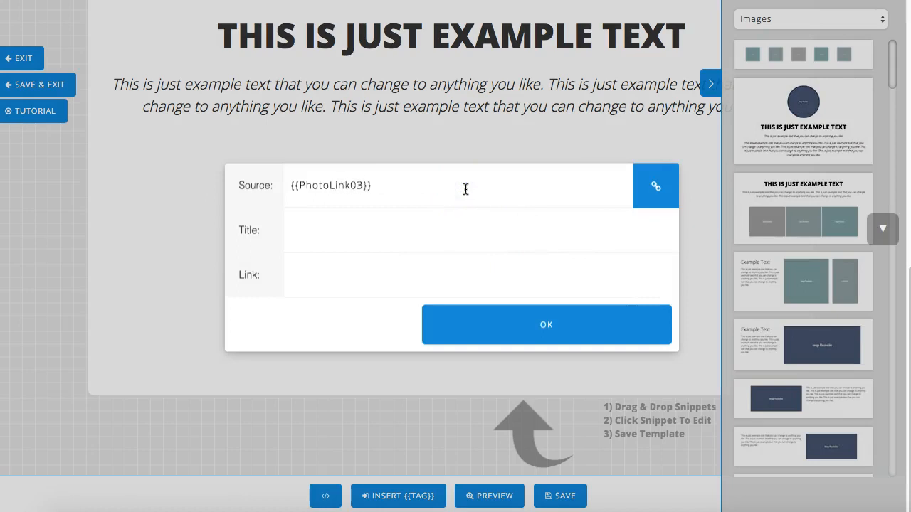
click(546, 333)
Save the template, overwriting the existing one
click(560, 496)
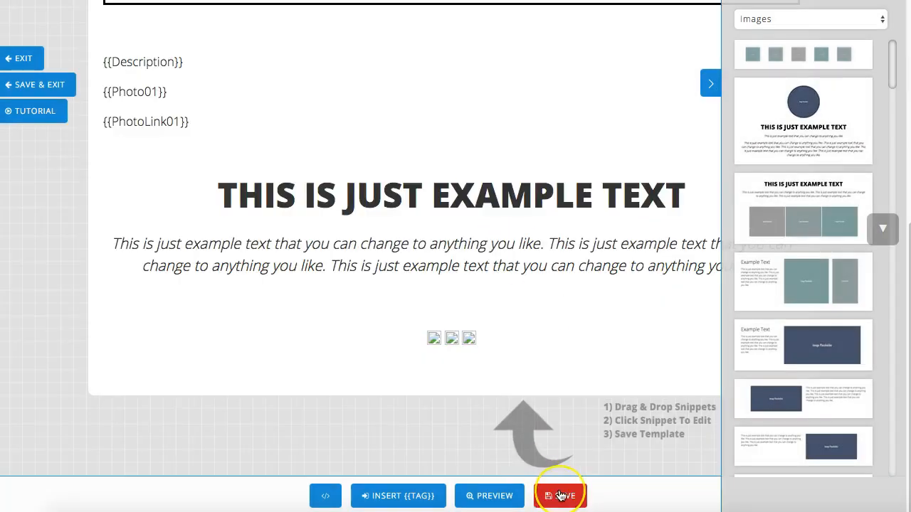
click(523, 496)
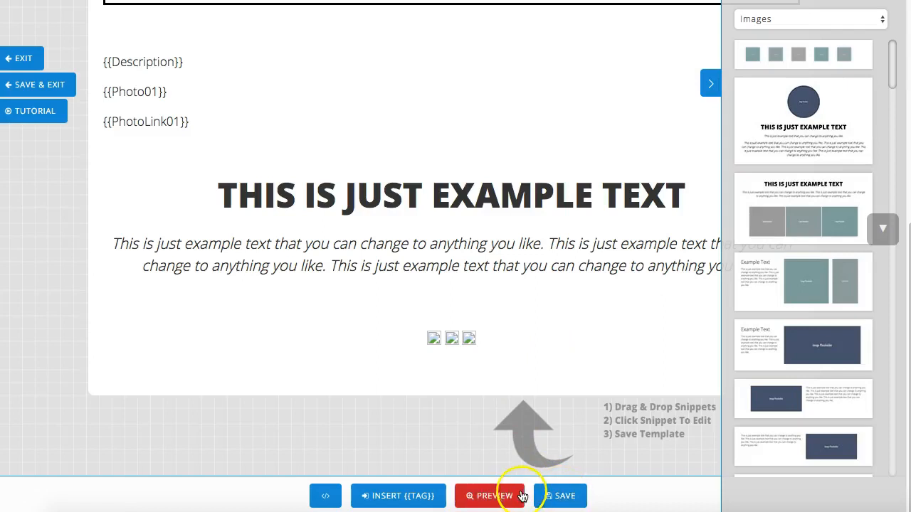
click(563, 496)
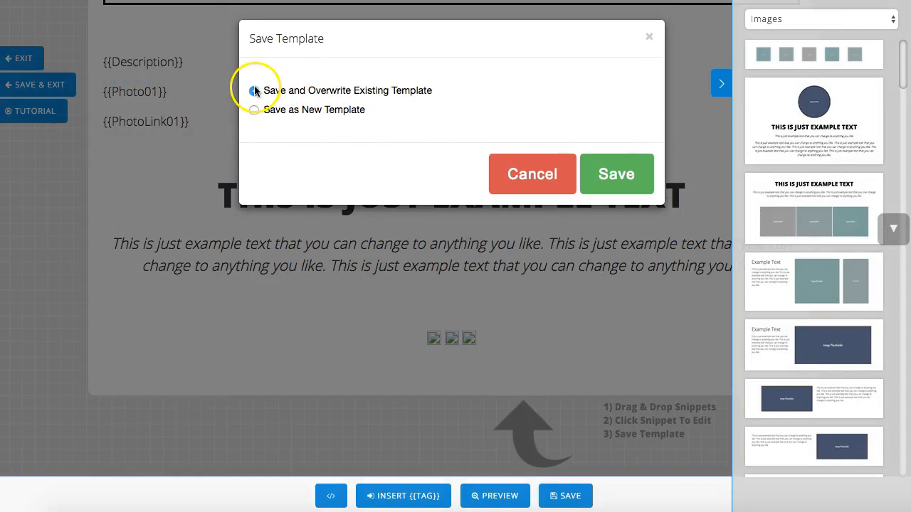
click(598, 172)
click(618, 132)
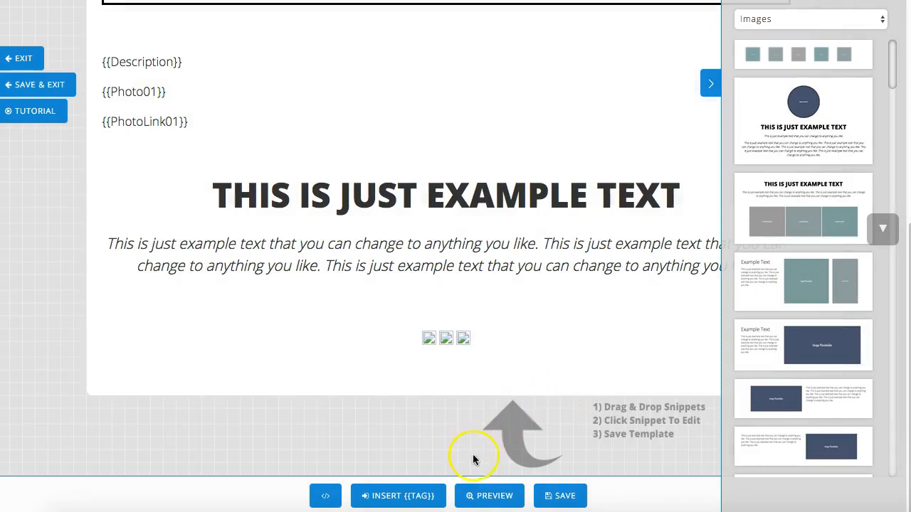
Preview the template with the Huffy Boys 12 Inch Disney Pixar Cars Bike listing, check the photos below the example text, and close the preview
click(488, 495)
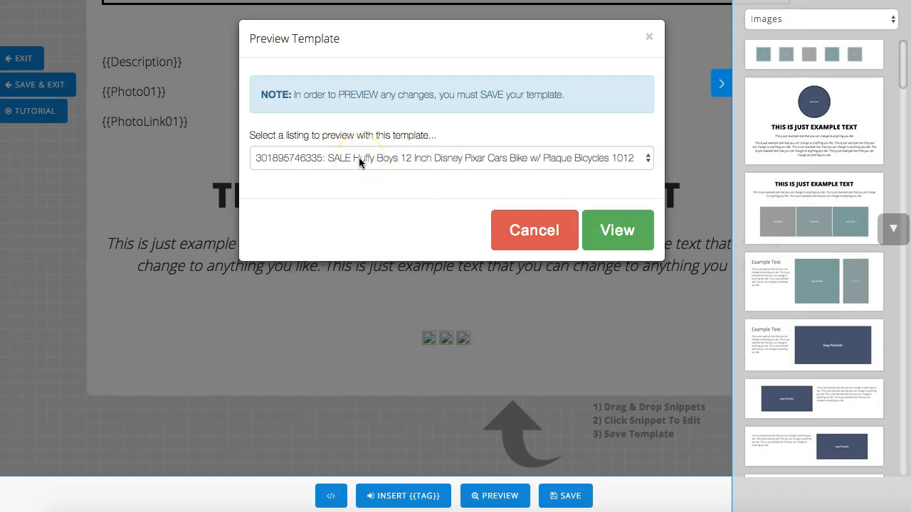
click(617, 232)
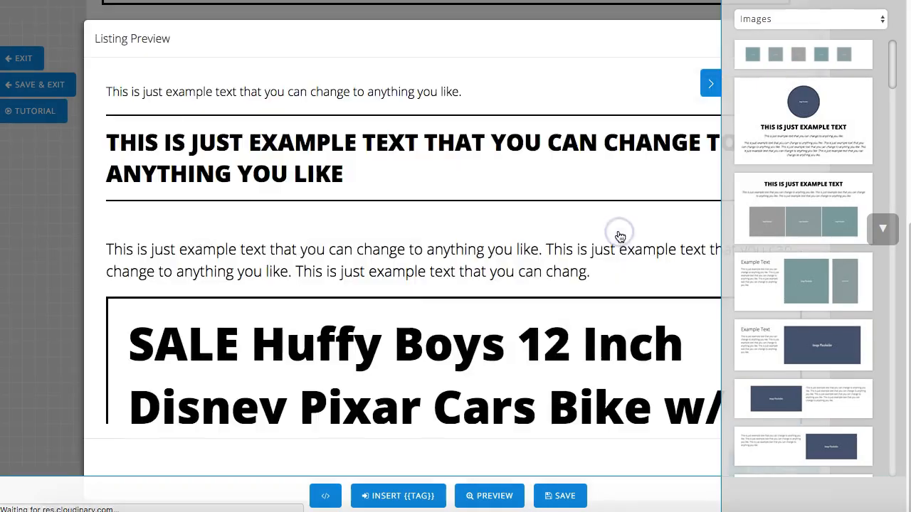
scroll(498, 285, down, 5)
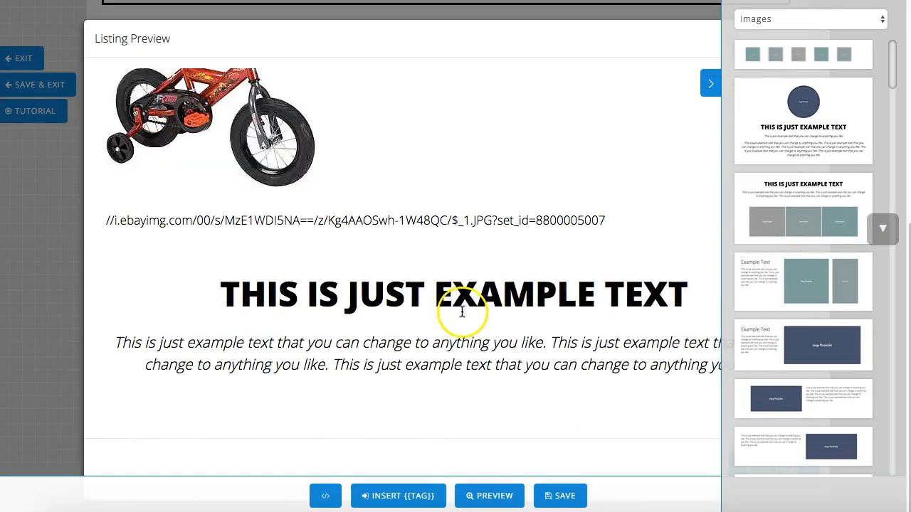
scroll(462, 313, down, 4)
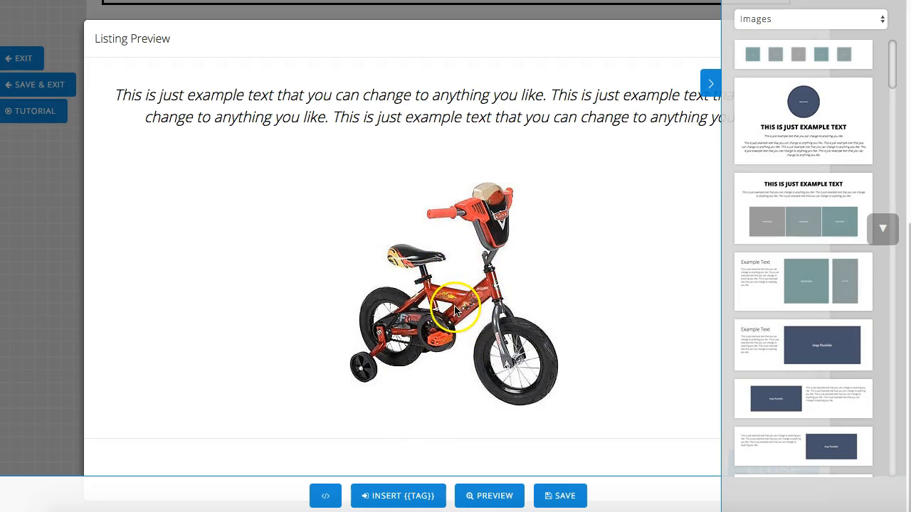
scroll(448, 313, up, 2)
scroll(469, 299, down, 1)
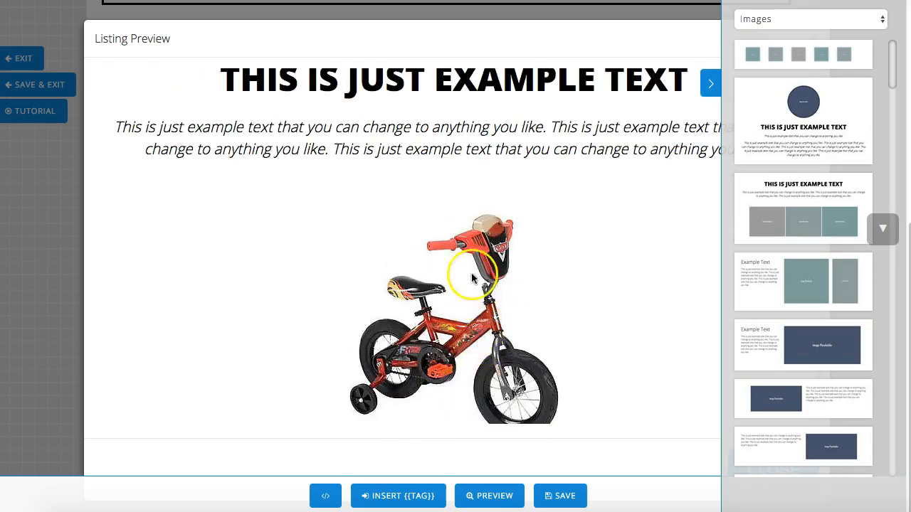
scroll(463, 306, down, 1)
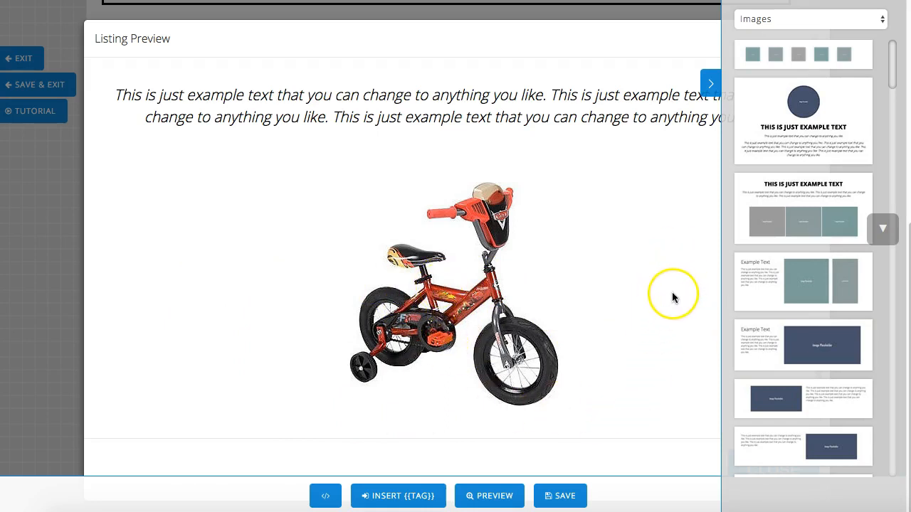
click(53, 236)
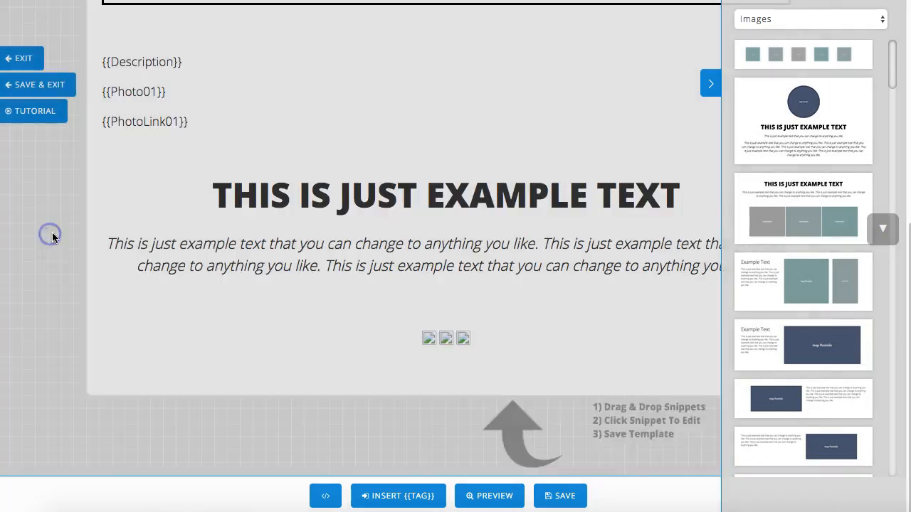
In the template's HTML code, replace the first h1 heading's text with "Hi there"
click(424, 257)
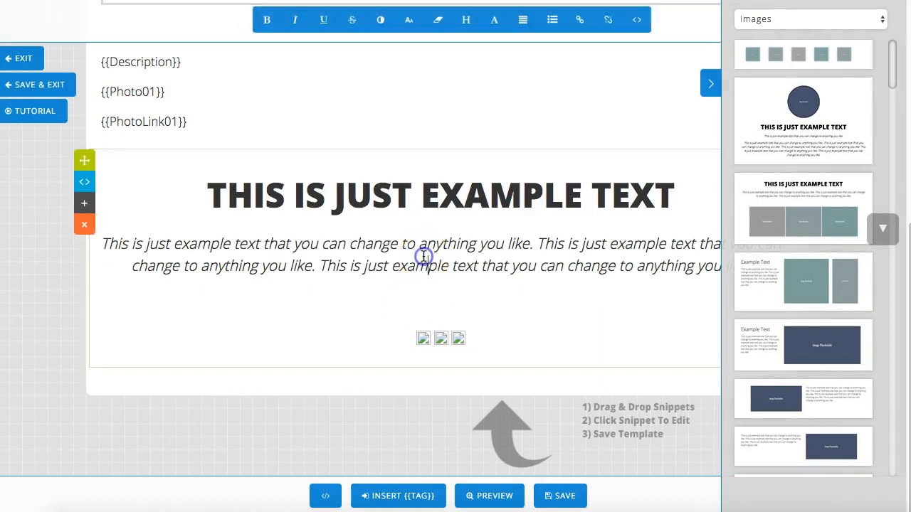
click(352, 246)
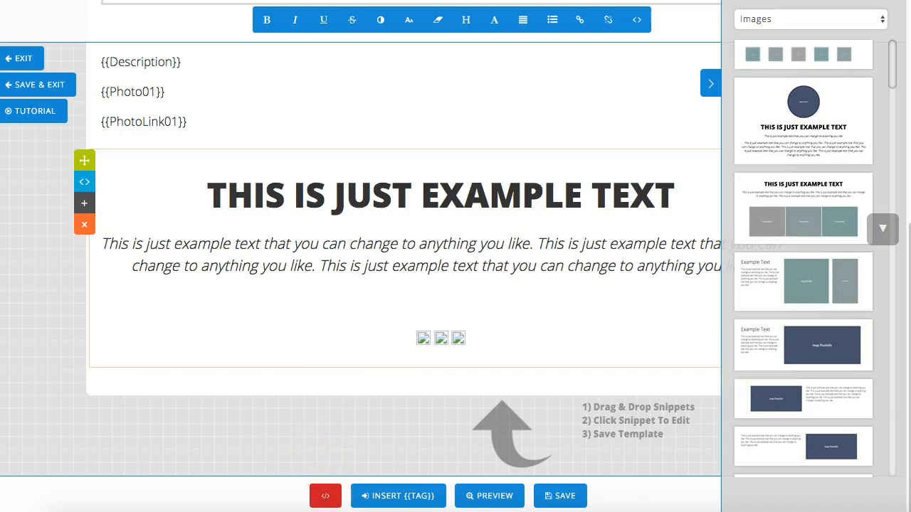
click(326, 498)
click(264, 119)
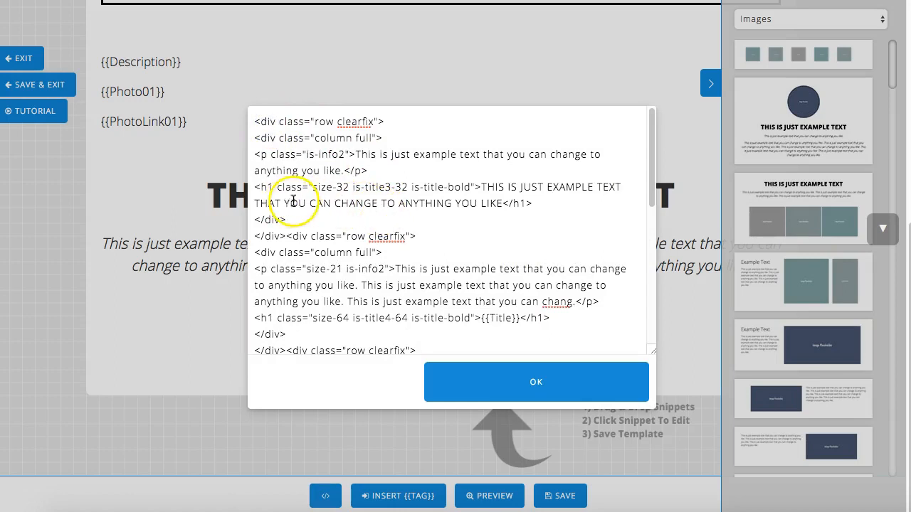
drag(481, 186, 500, 203)
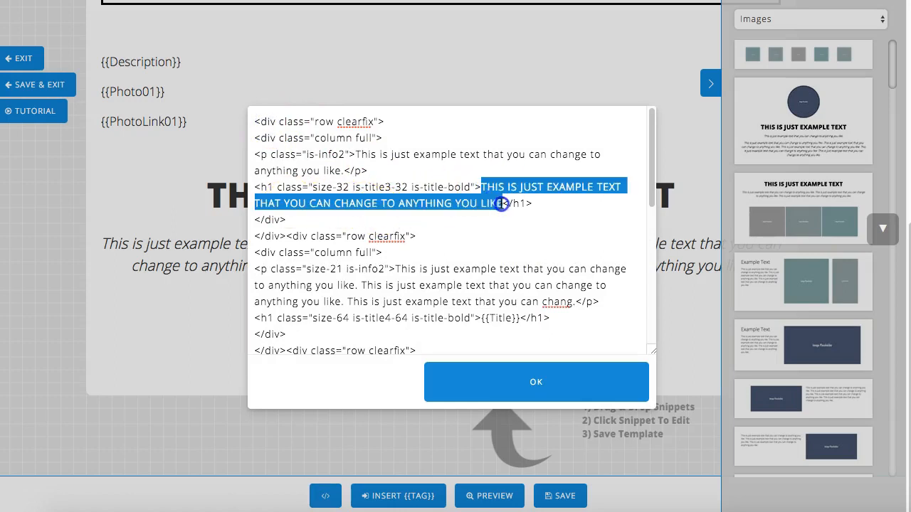
text(Hi there)
click(536, 382)
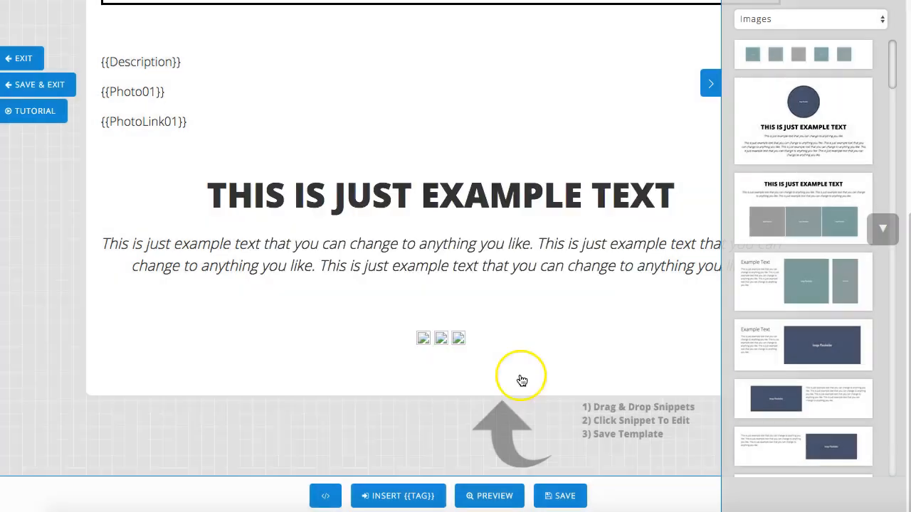
In the whole template's HTML code, extend the first h1 heading's text to "Hi there again"
scroll(420, 234, up, 5)
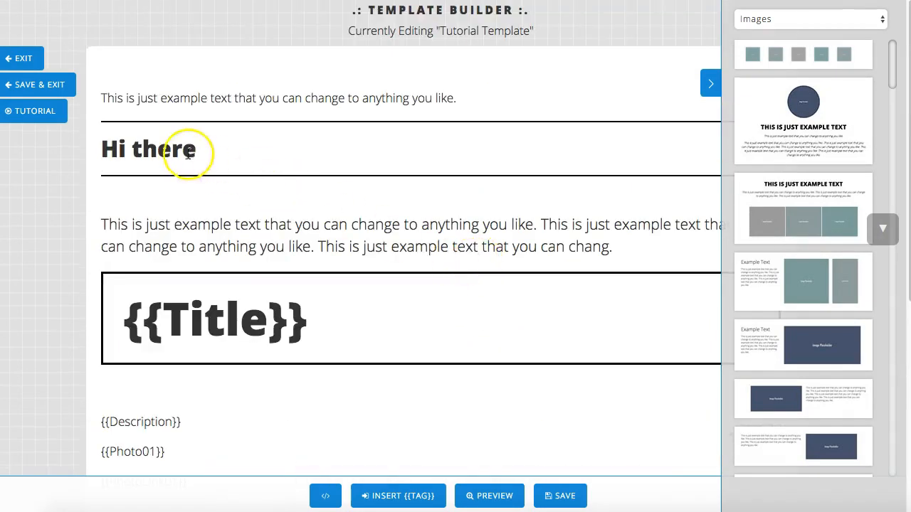
click(311, 159)
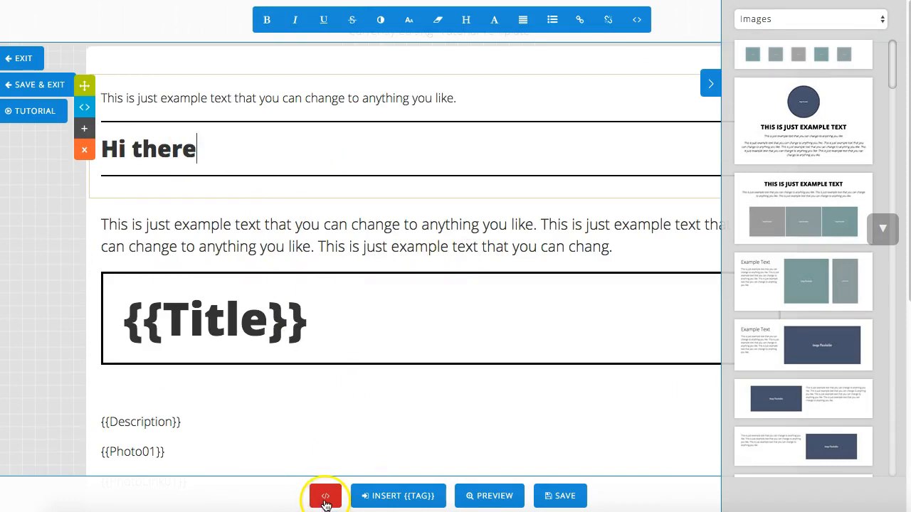
click(326, 498)
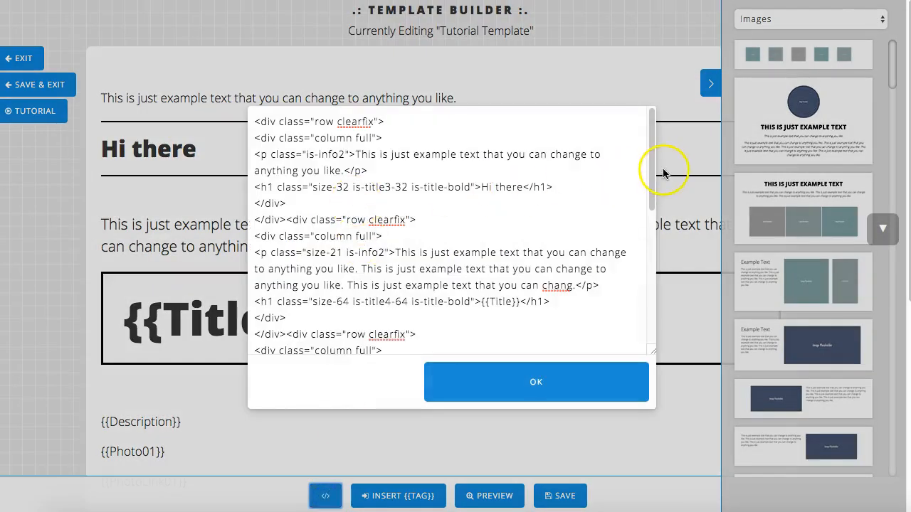
drag(650, 155, 679, 303)
double_click(426, 290)
click(576, 273)
click(347, 276)
scroll(427, 273, up, 5)
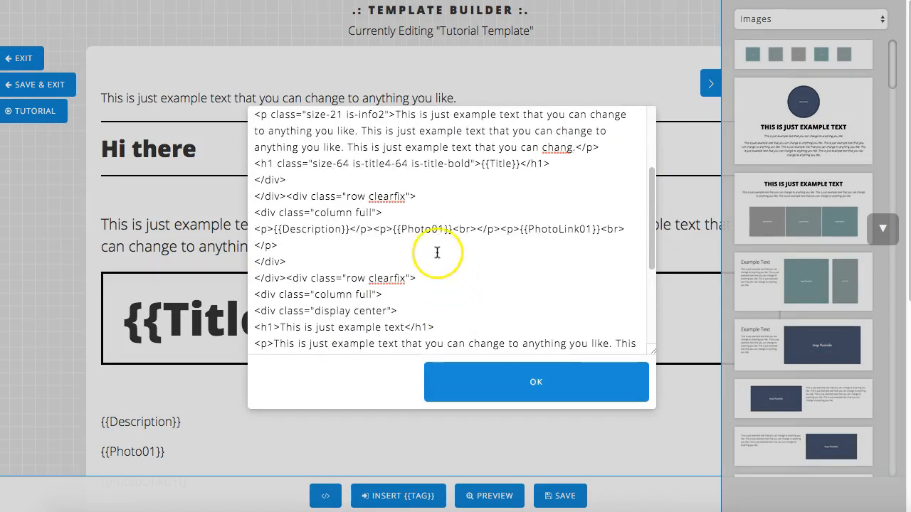
scroll(384, 236, up, 1)
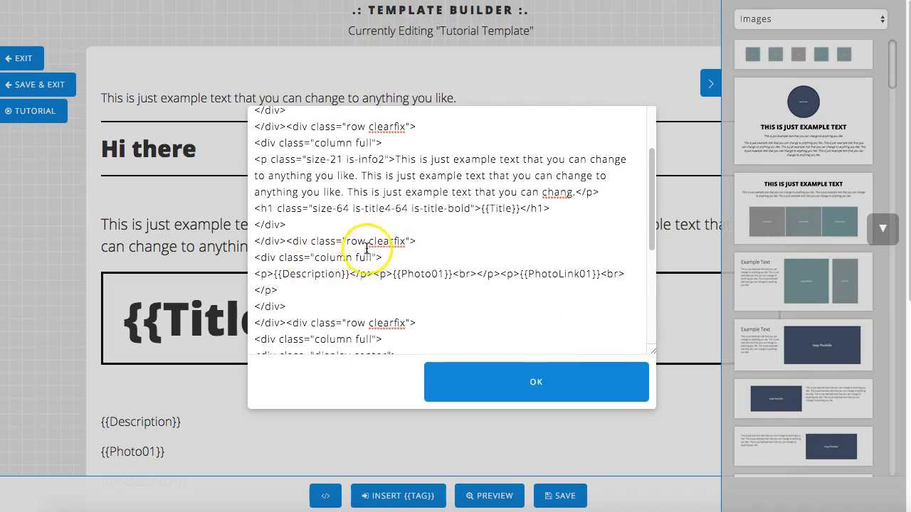
scroll(370, 241, up, 3)
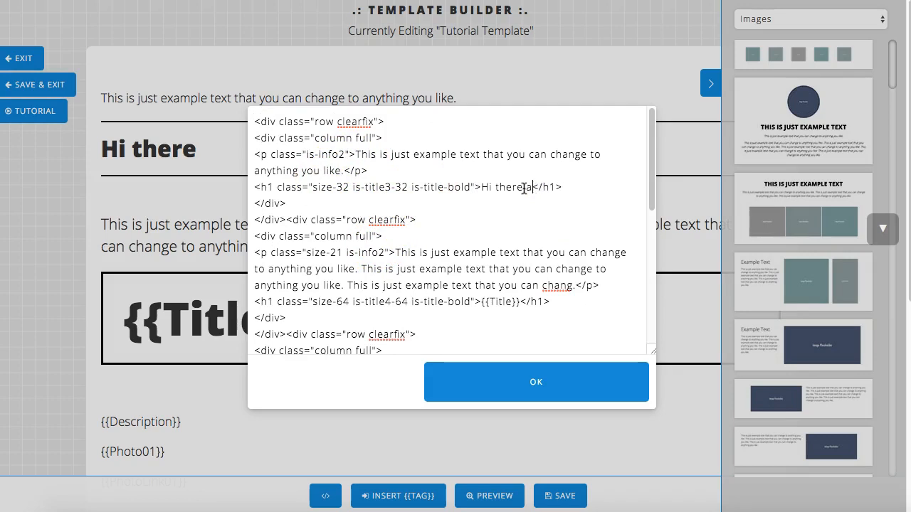
text(gain)
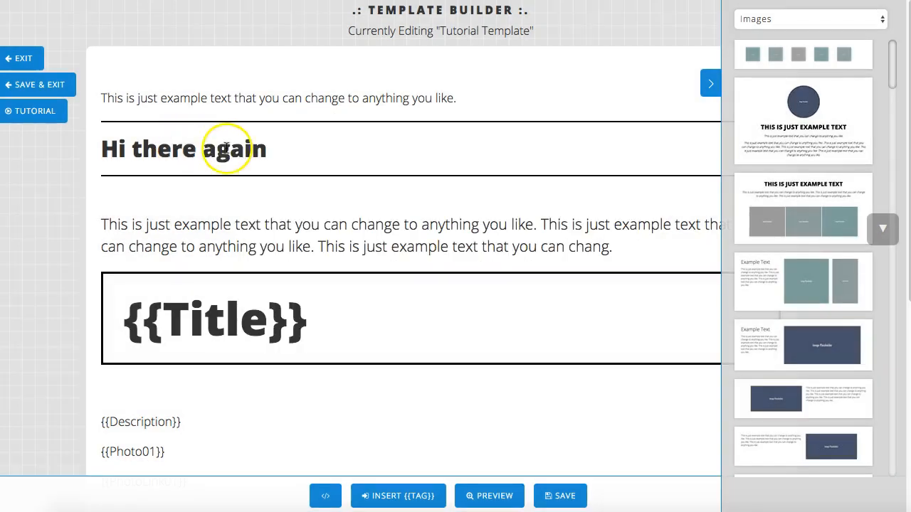
In the HTML code of the heading block alone, extend the h1 text to "Hi there again 3"
drag(202, 149, 295, 151)
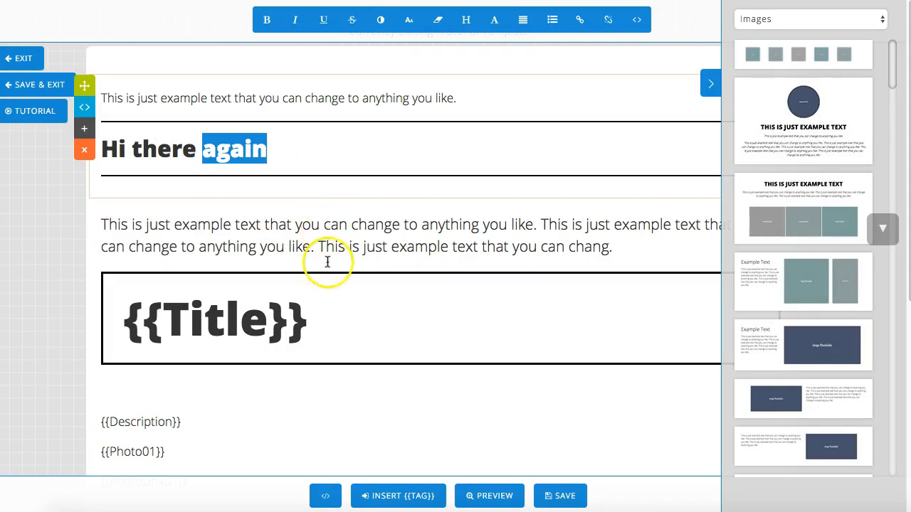
click(335, 167)
click(297, 227)
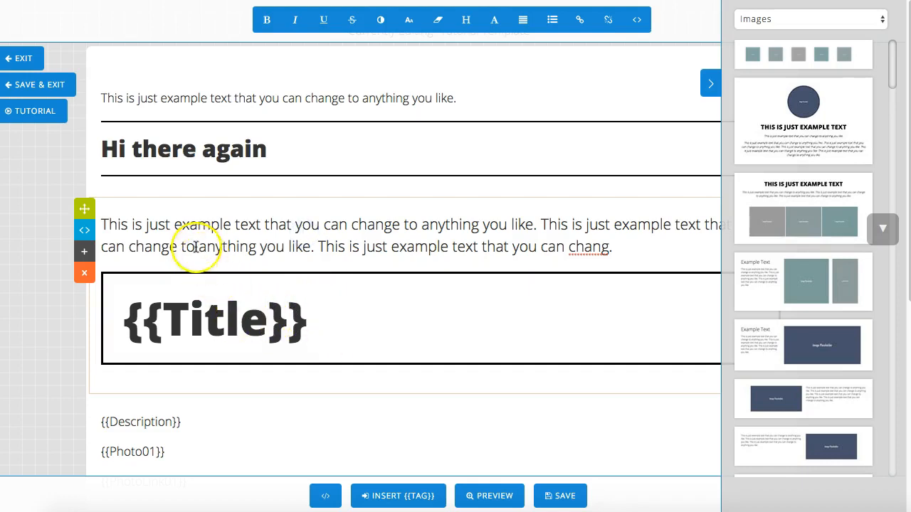
click(193, 148)
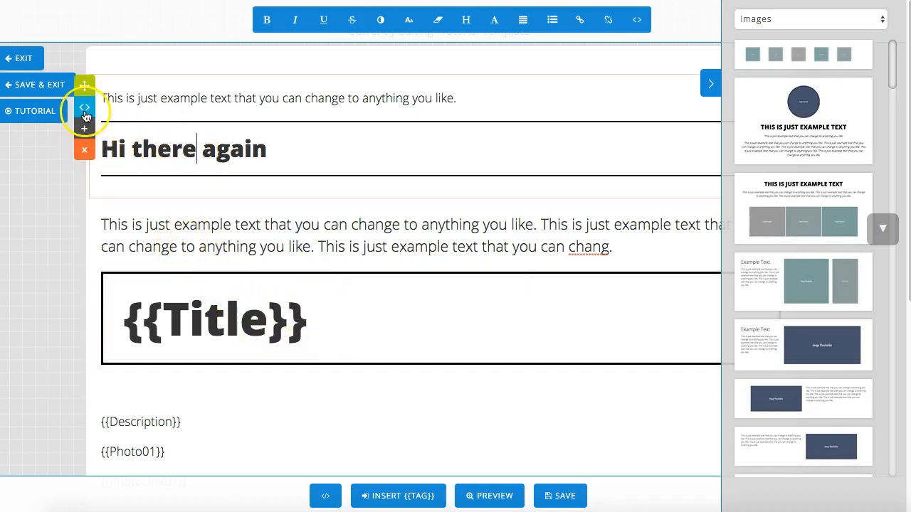
click(86, 109)
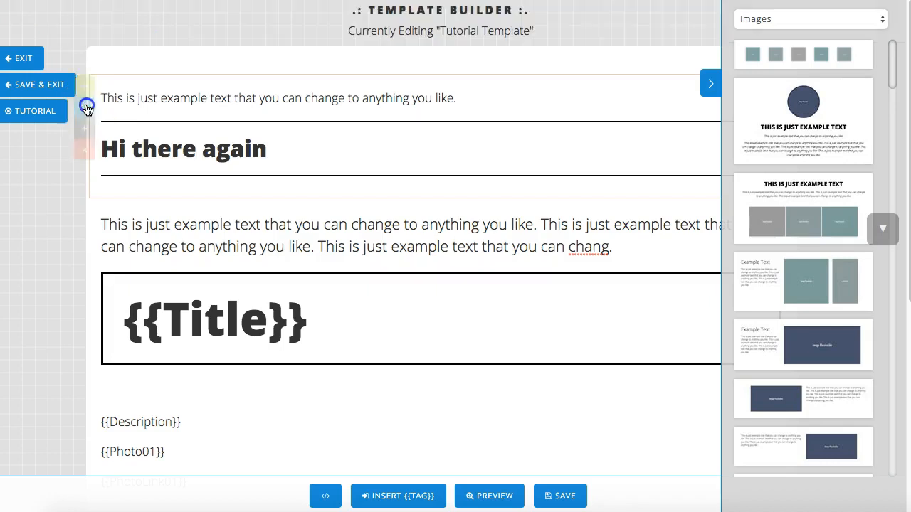
drag(308, 191, 251, 120)
click(309, 192)
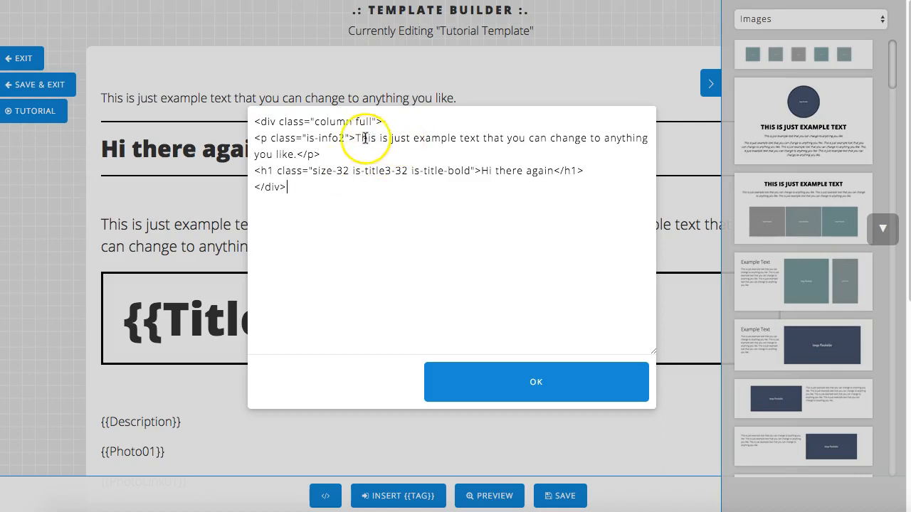
click(550, 171)
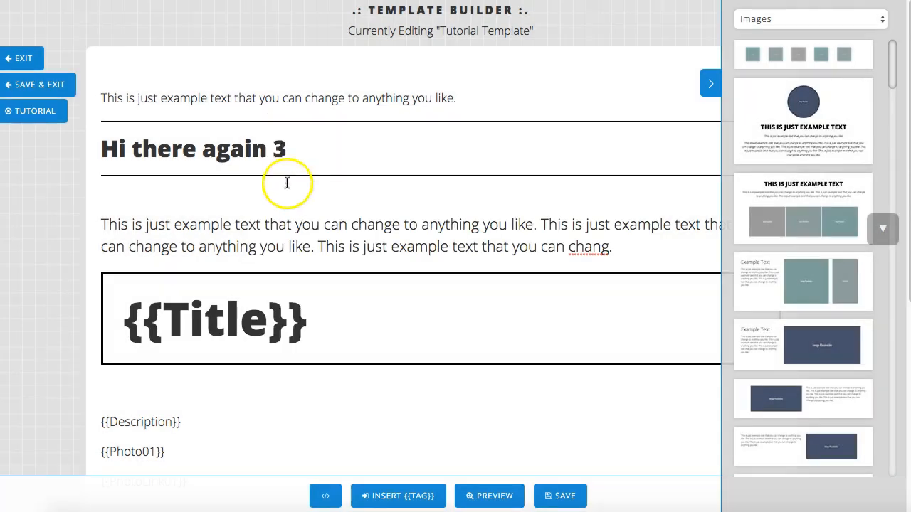
Duplicate the "Hi there again 3" heading block and delete the copy
click(297, 150)
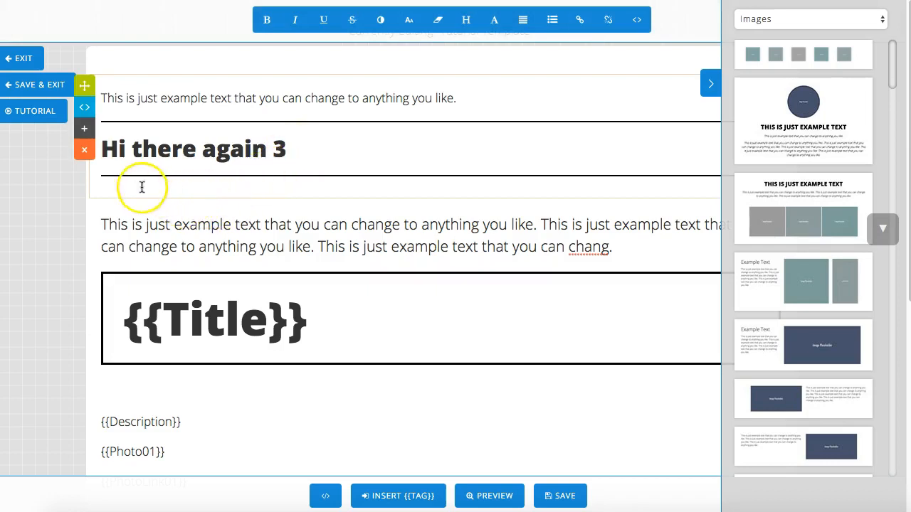
click(351, 227)
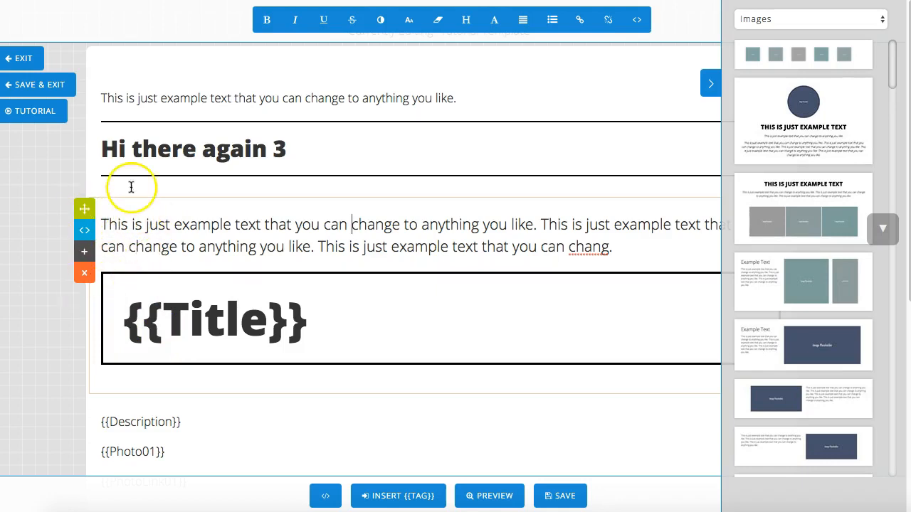
click(192, 97)
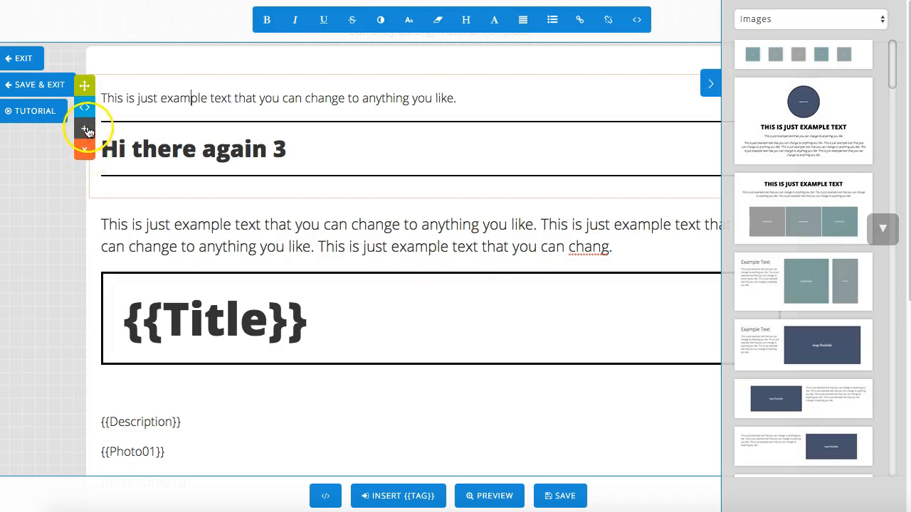
click(87, 131)
click(158, 262)
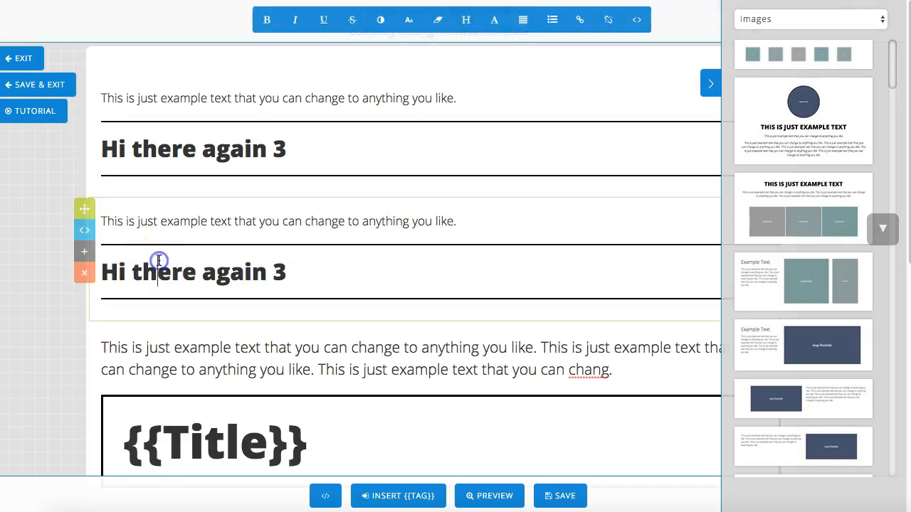
click(84, 275)
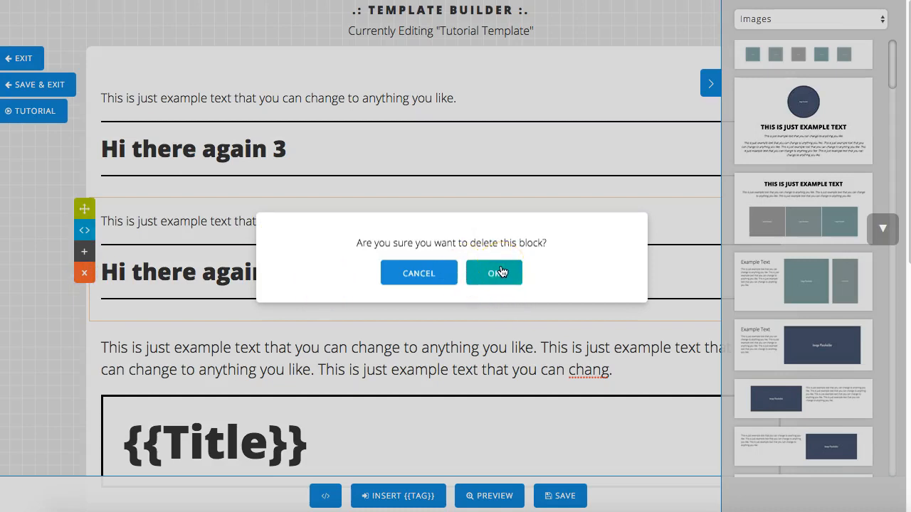
click(493, 274)
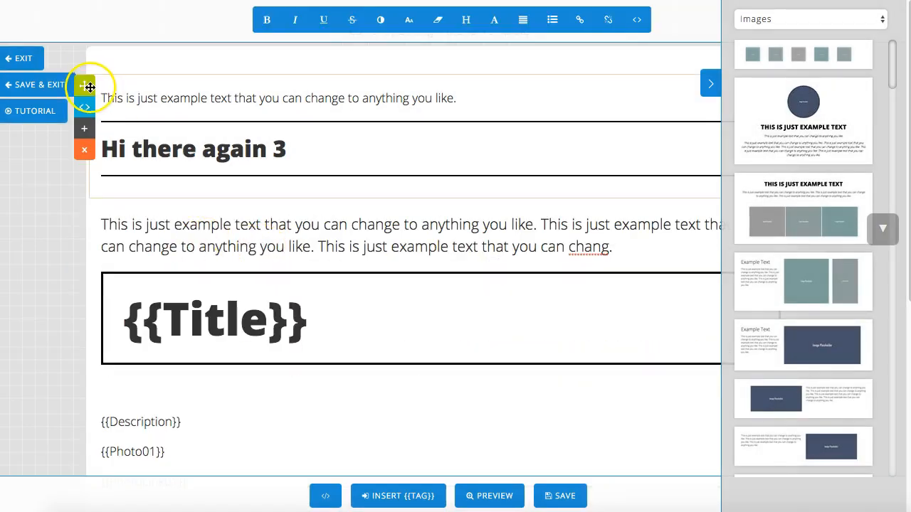
Move the "Hi there again 3" block below the block with the {{Description}}, {{Photo01}} and {{PhotoLink01}} tags
drag(87, 84, 102, 349)
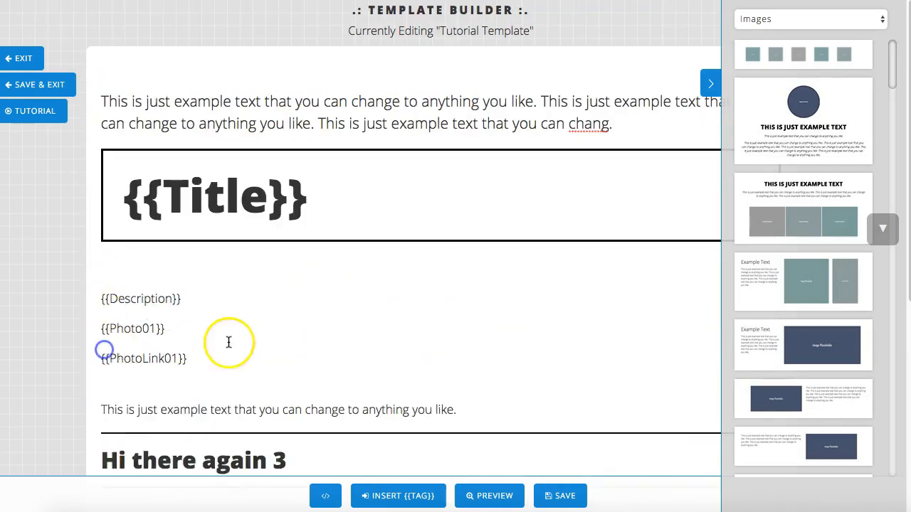
scroll(228, 340, down, 2)
click(210, 317)
scroll(218, 374, down, 1)
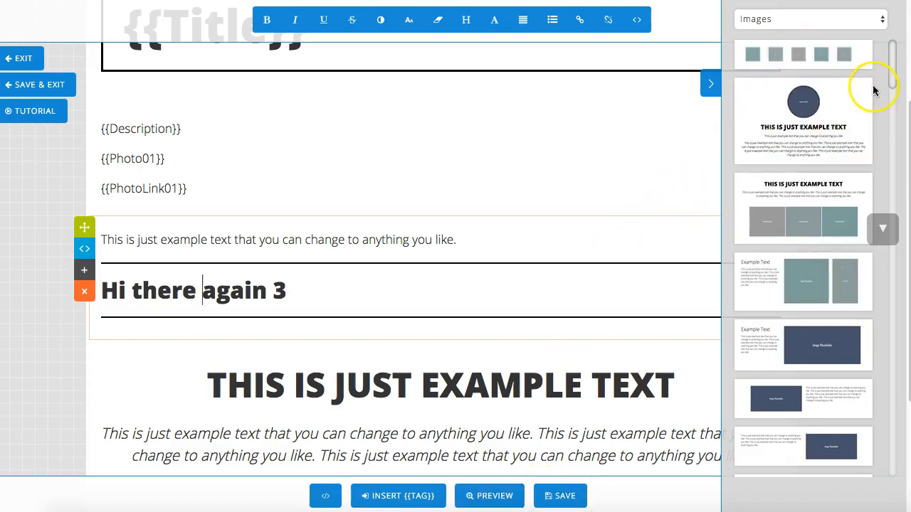
Look through the image snippets and review the order of the template's blocks down to the three linked images
drag(890, 75, 891, 66)
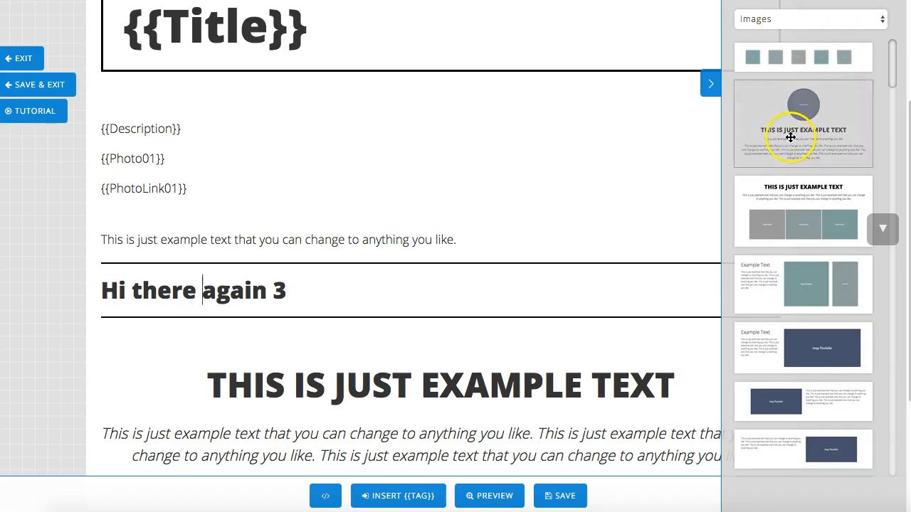
drag(893, 67, 892, 98)
click(418, 385)
click(560, 496)
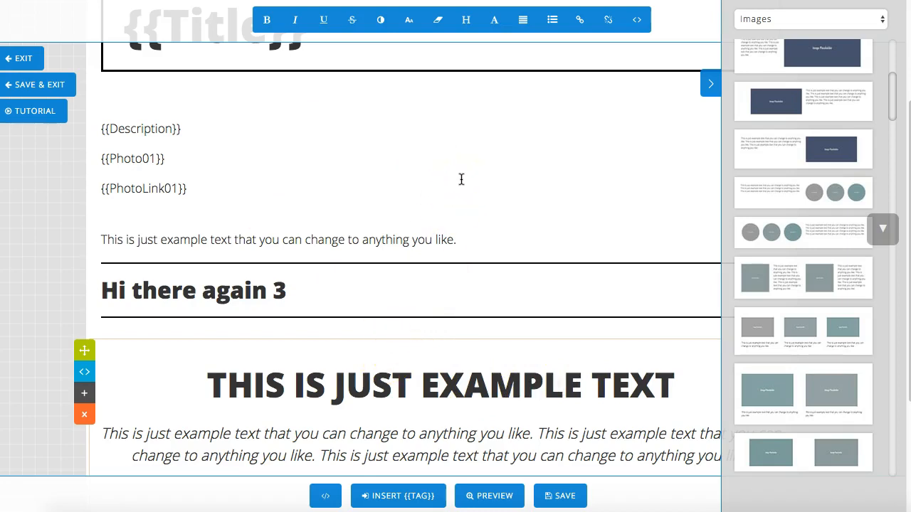
scroll(472, 297, up, 3)
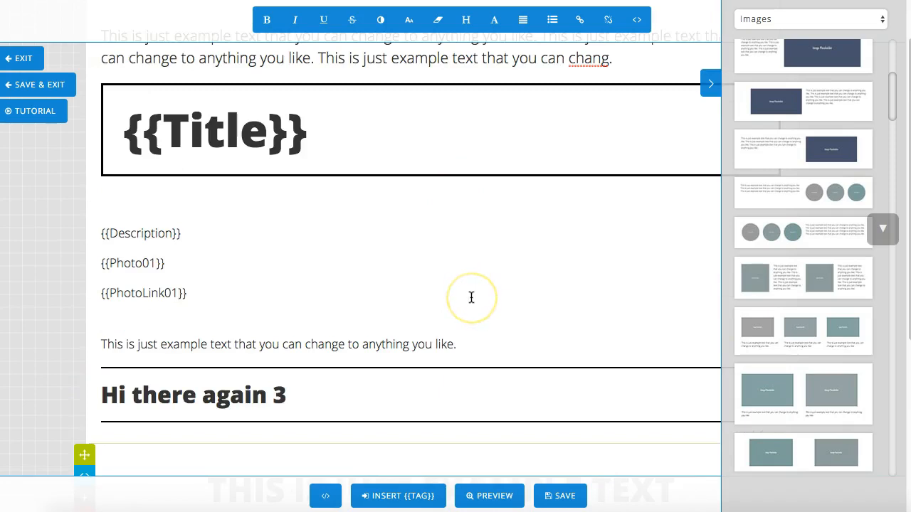
scroll(398, 249, down, 1)
scroll(285, 256, down, 8)
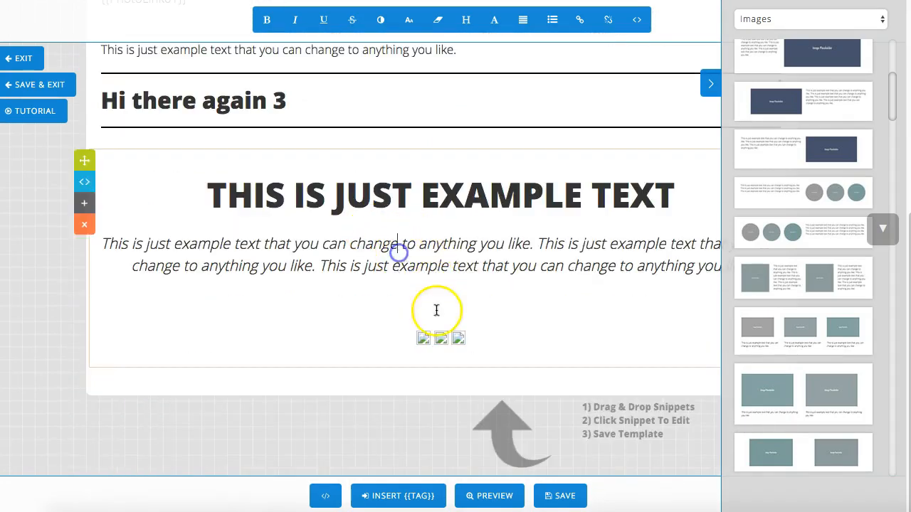
Make "can change to anything" bold in the first line of the paragraph above the three images
click(345, 244)
click(237, 264)
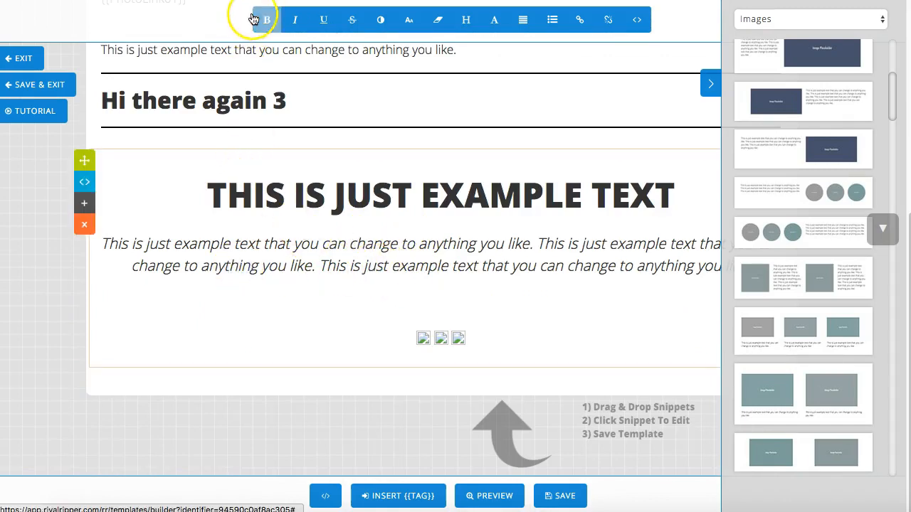
drag(321, 244, 395, 244)
drag(330, 243, 472, 248)
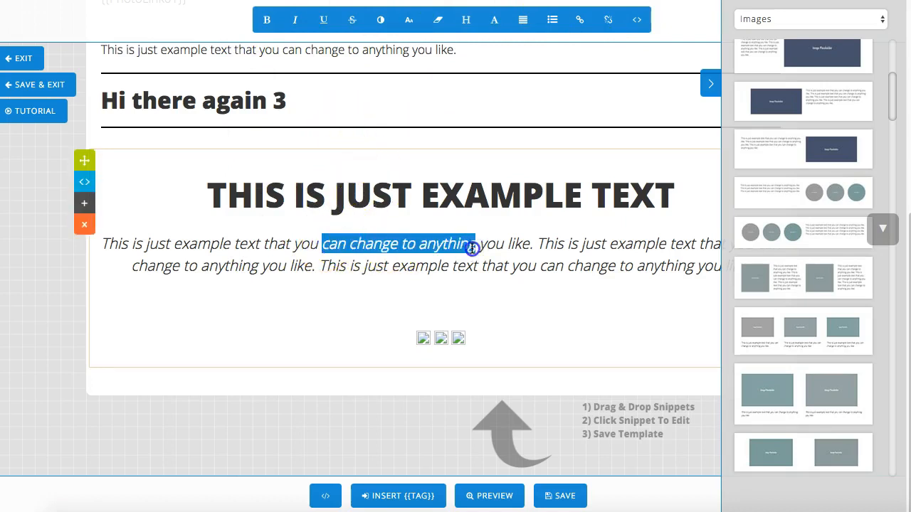
click(266, 19)
click(252, 243)
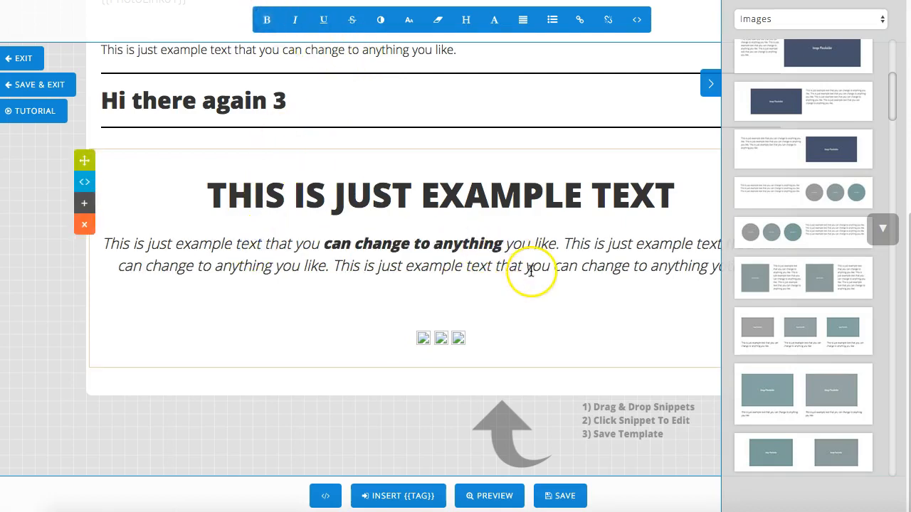
In the paragraph's second line, strike through "just example text that" and underline "anything"
drag(519, 268, 377, 268)
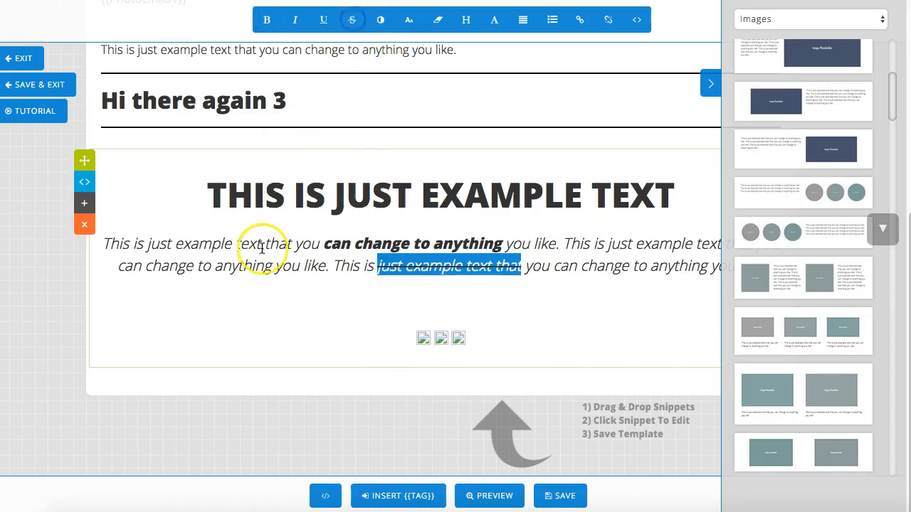
click(230, 264)
drag(216, 266, 267, 269)
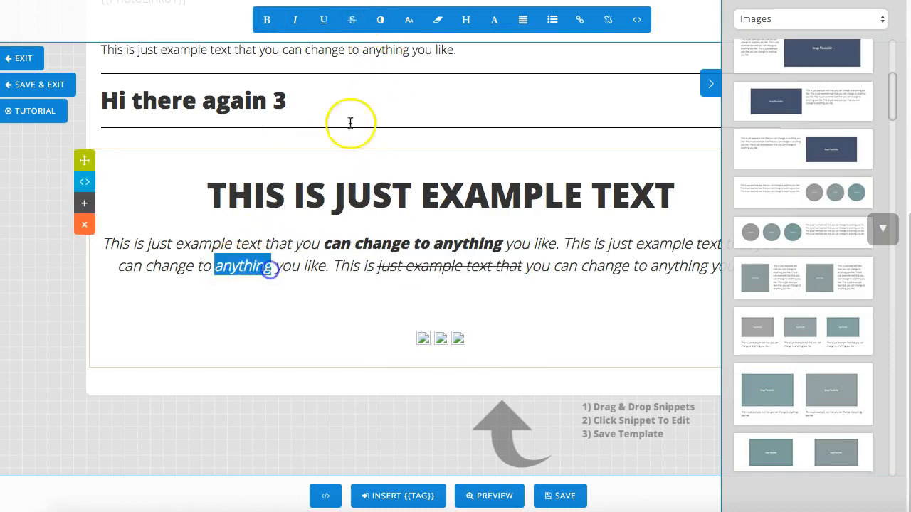
click(324, 20)
click(614, 243)
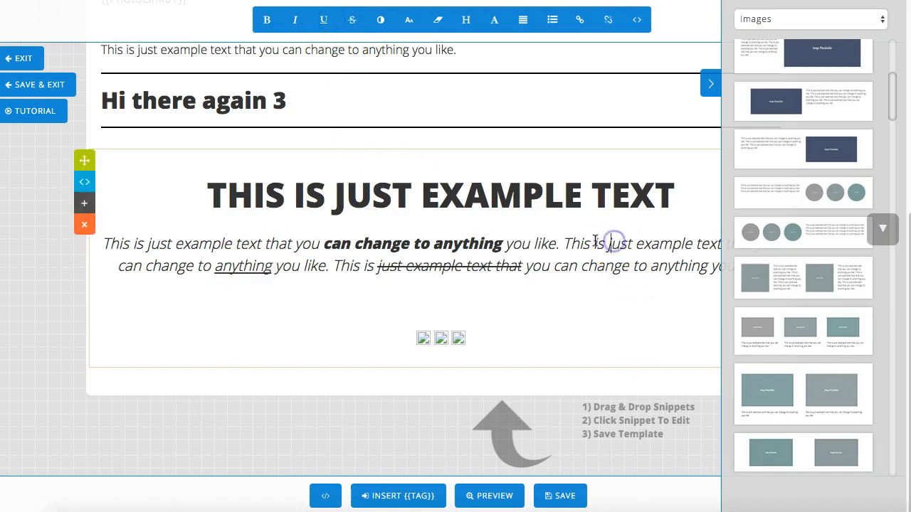
Set the text color of "is just example" in the paragraph's first line to pink
drag(595, 245, 692, 245)
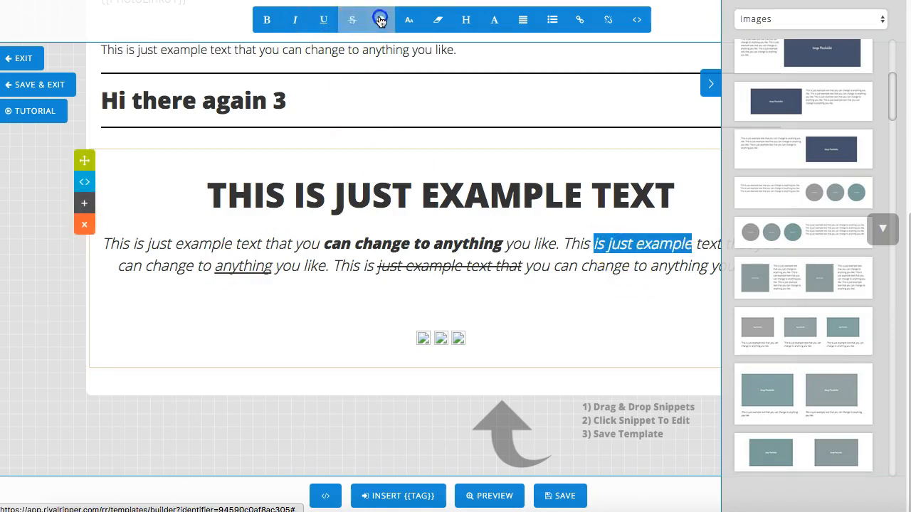
click(380, 20)
click(411, 264)
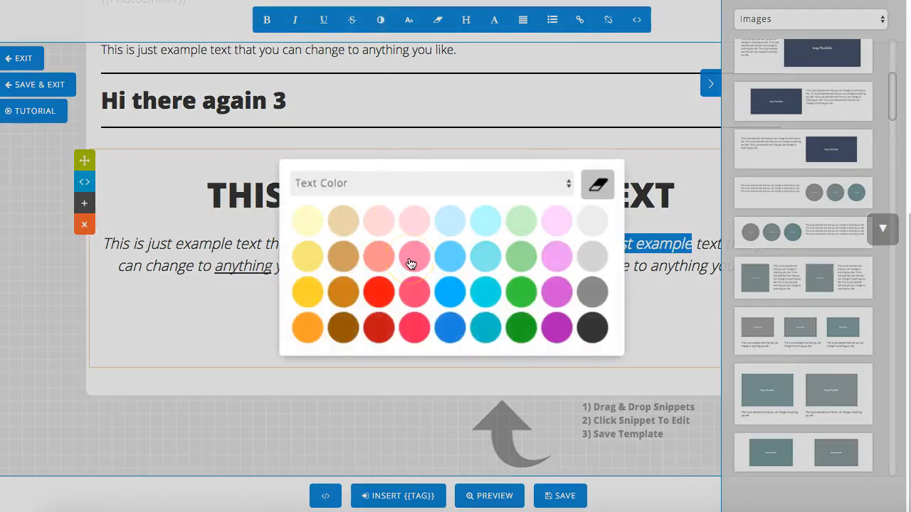
click(415, 257)
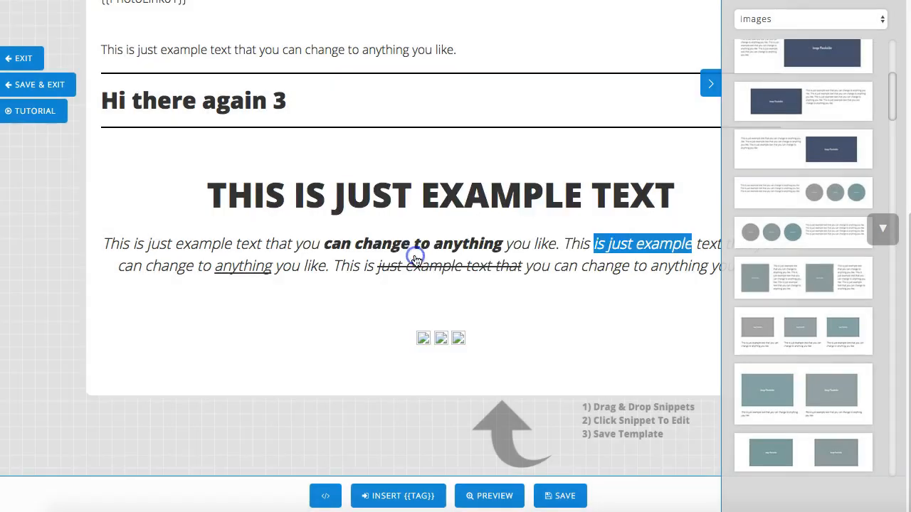
click(619, 243)
Change the font of the "THIS IS JUST EXAMPLE TEXT" heading to Aladin
drag(582, 265, 616, 278)
click(495, 21)
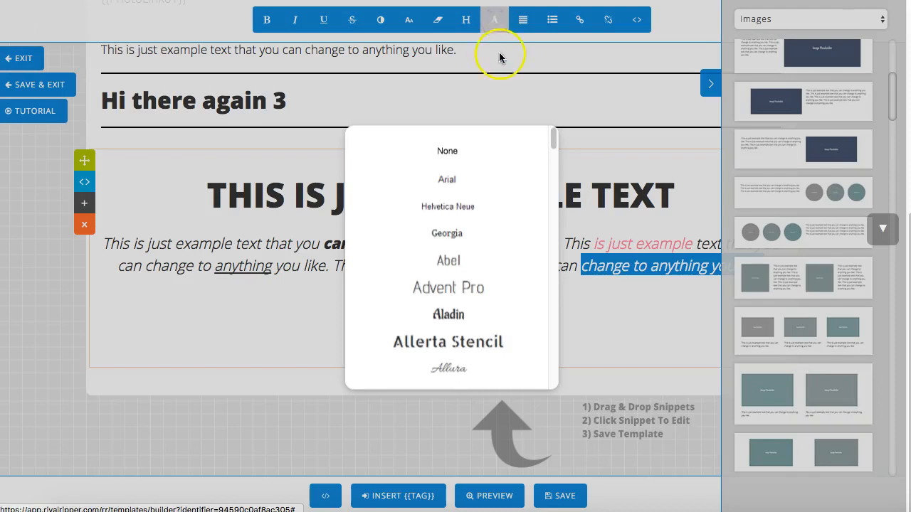
click(254, 173)
drag(217, 194, 697, 195)
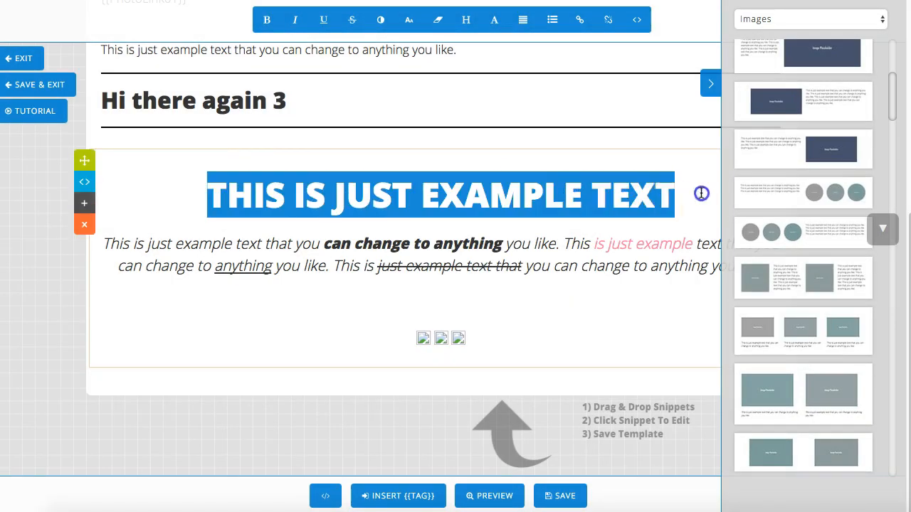
click(496, 25)
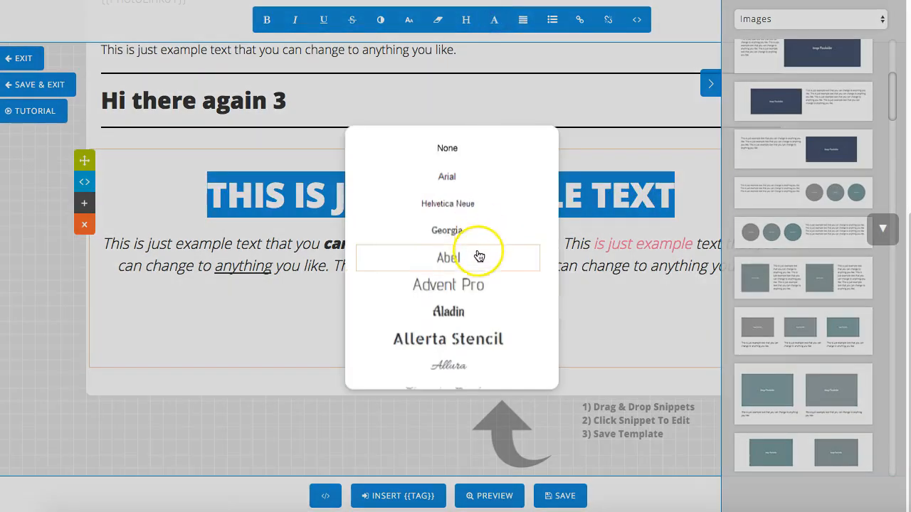
click(459, 307)
click(261, 191)
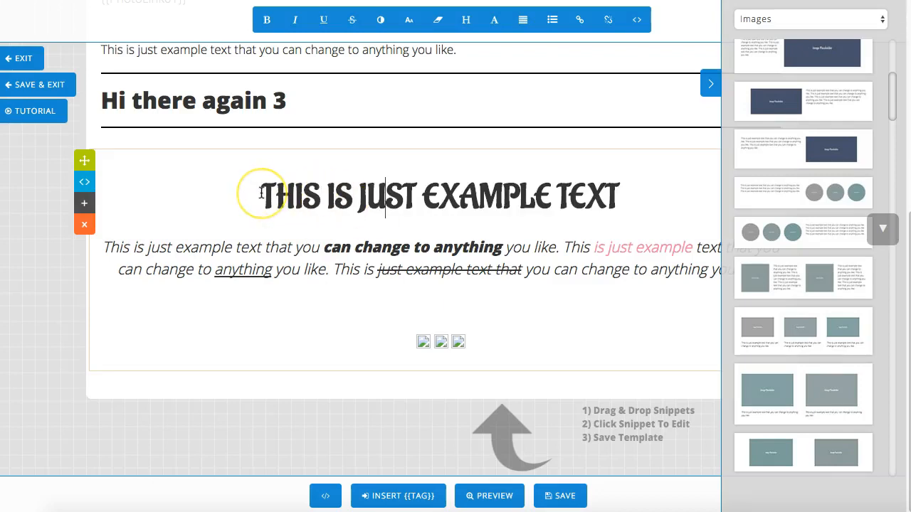
drag(260, 192, 618, 197)
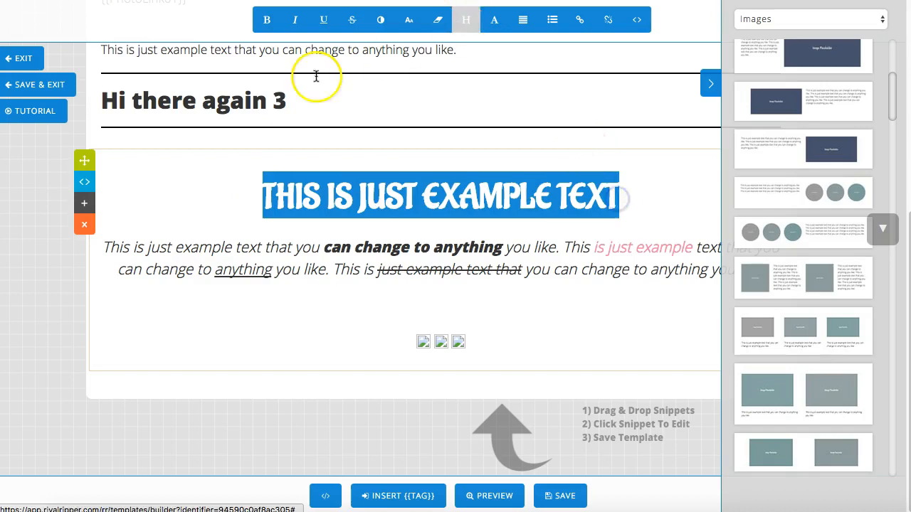
Apply the Heading 1 style to the "Hi there again 3" line
drag(284, 100, 97, 102)
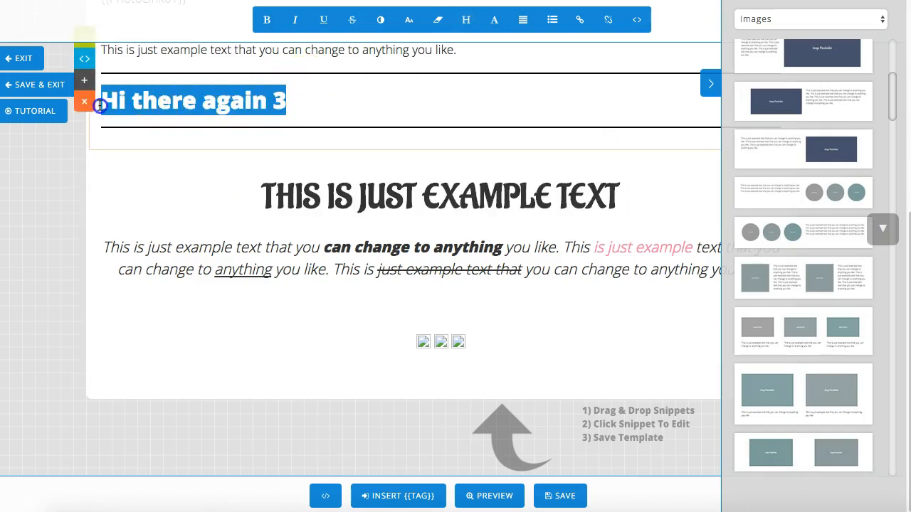
click(409, 22)
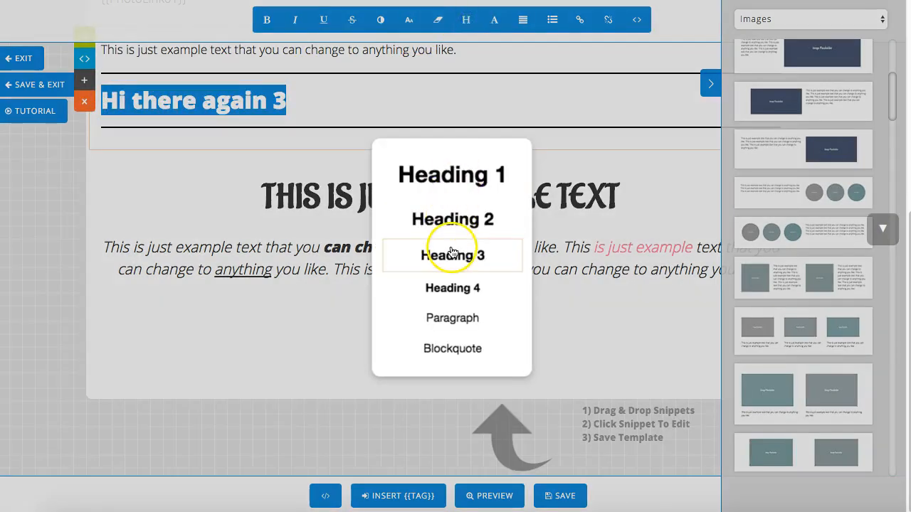
click(453, 288)
click(465, 20)
click(453, 193)
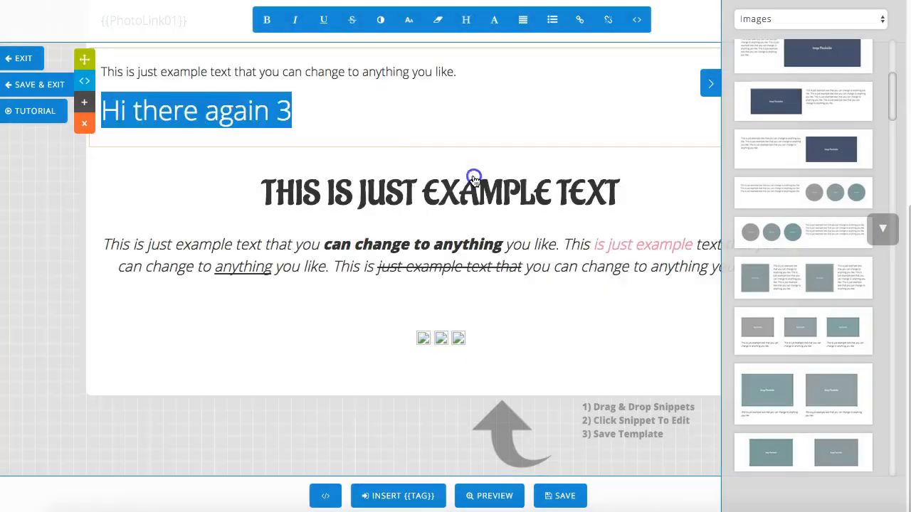
Add a numbered list below "Hi there again 3" with the items "hi number 1", "number 2" and "num 3"
click(338, 113)
click(353, 110)
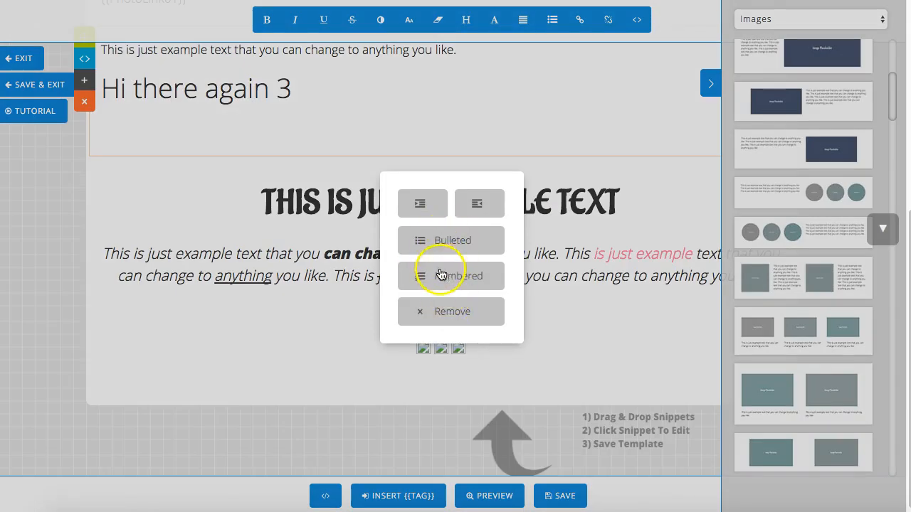
click(442, 275)
text(hi)
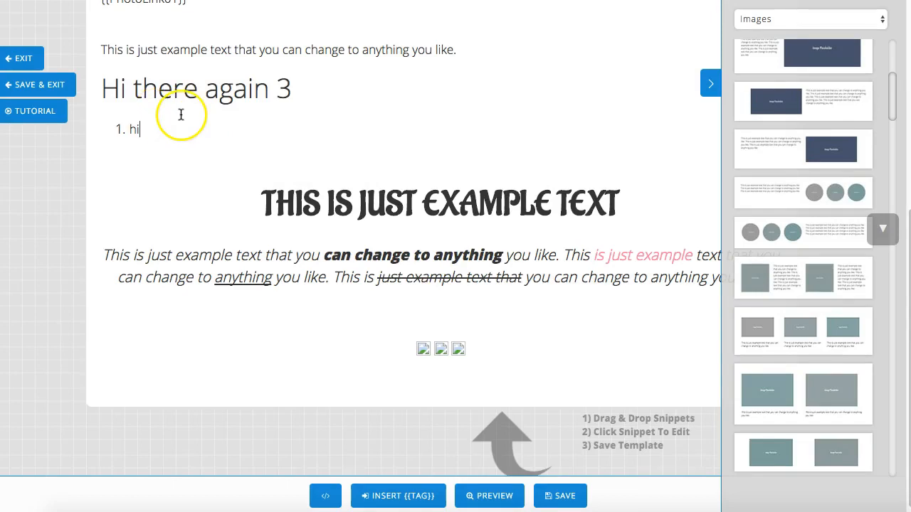
text( number 1)
key(Return)
text(number )
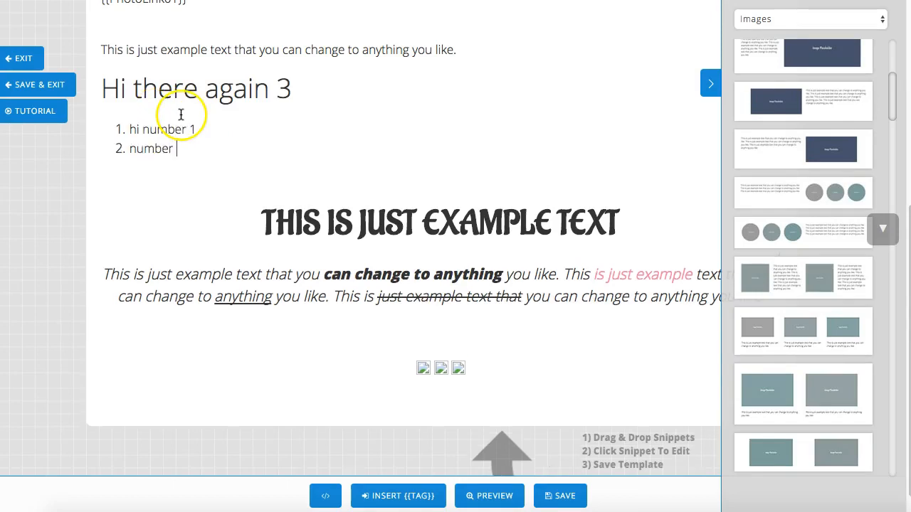
text(2)
key(Return)
text(num 3)
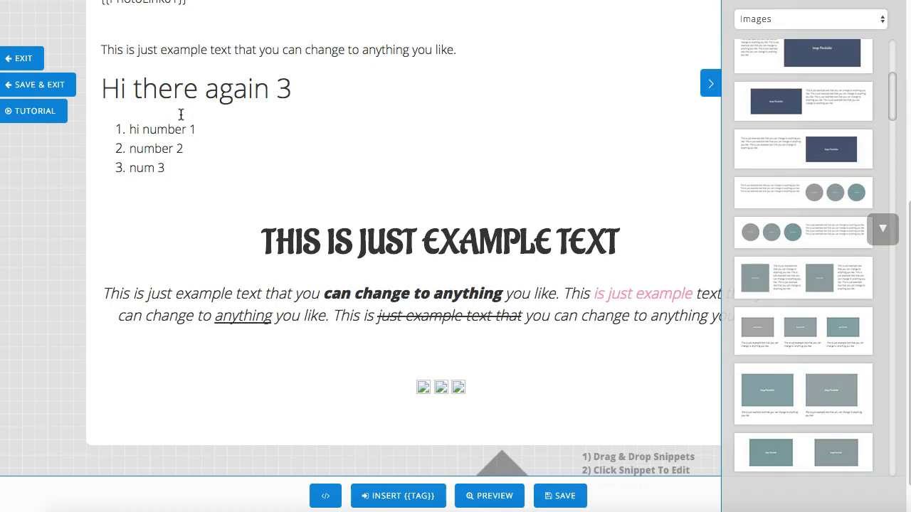
Center the "Hi there again 3" heading above the numbered list
click(319, 164)
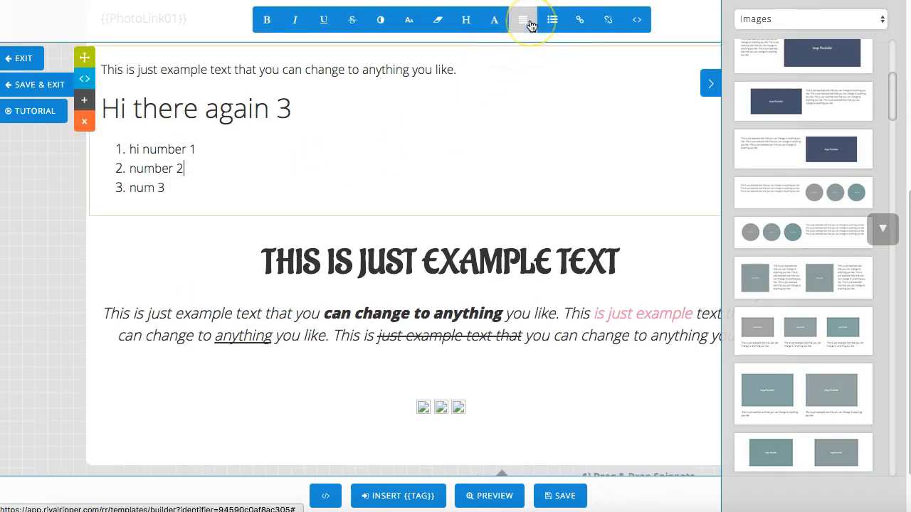
drag(288, 108, 102, 107)
click(525, 21)
click(459, 143)
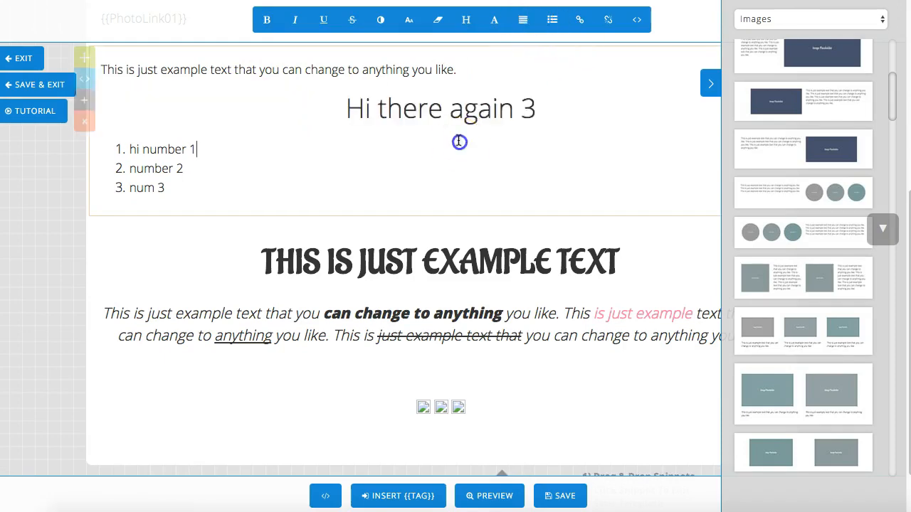
click(537, 109)
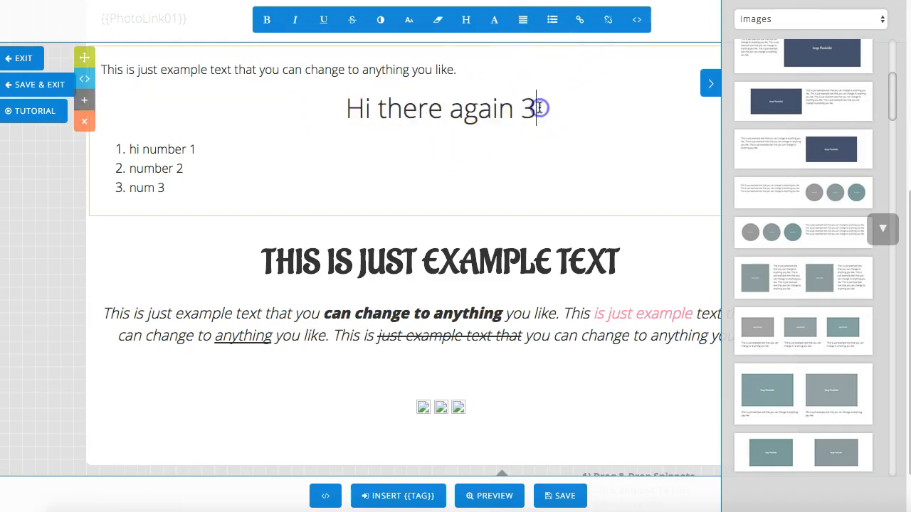
End the numbered list after "num 3" and add the text "This is a link" on a new line below it
click(163, 190)
drag(143, 183, 108, 148)
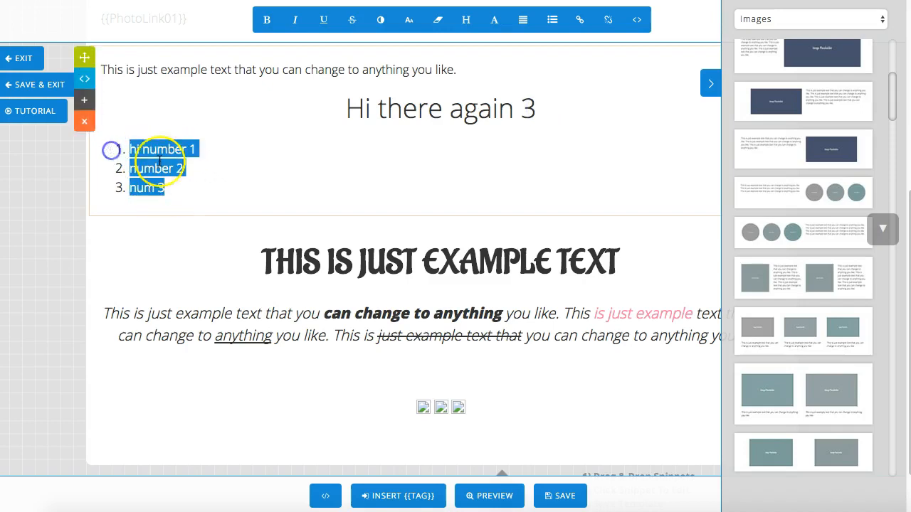
click(169, 190)
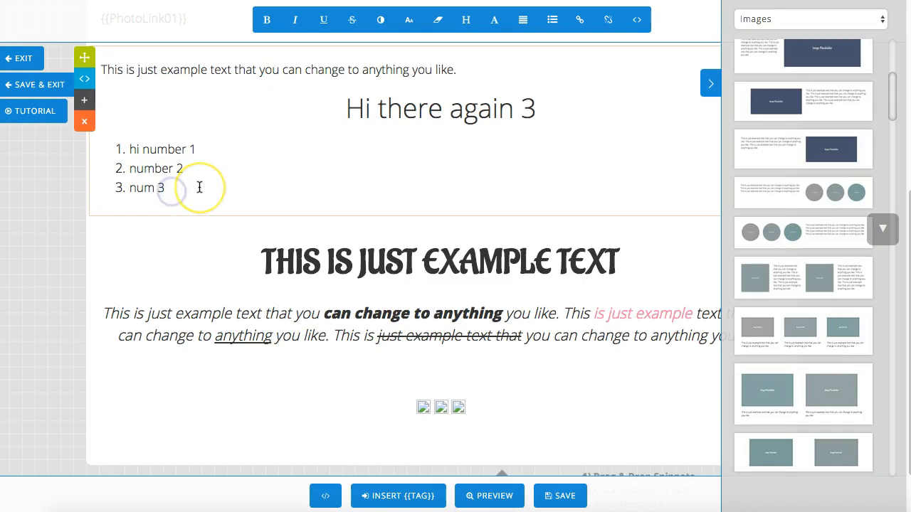
key(Return)
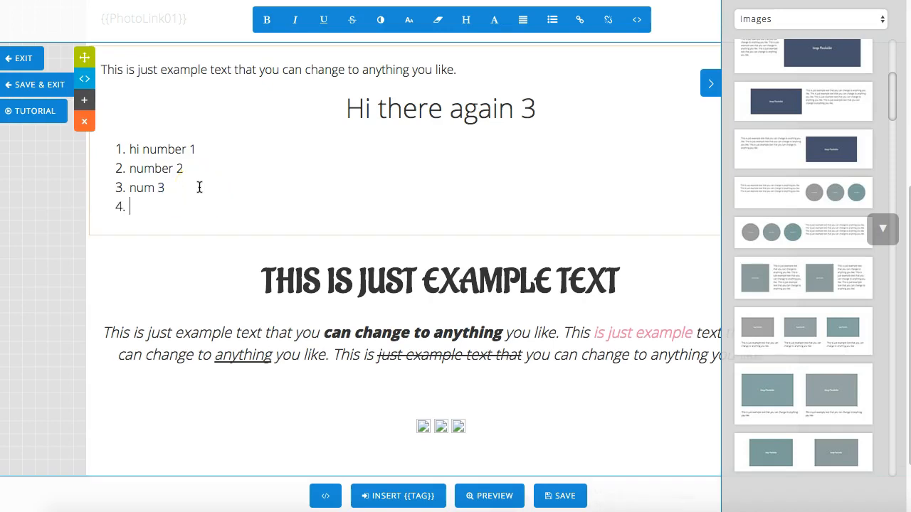
key(Return)
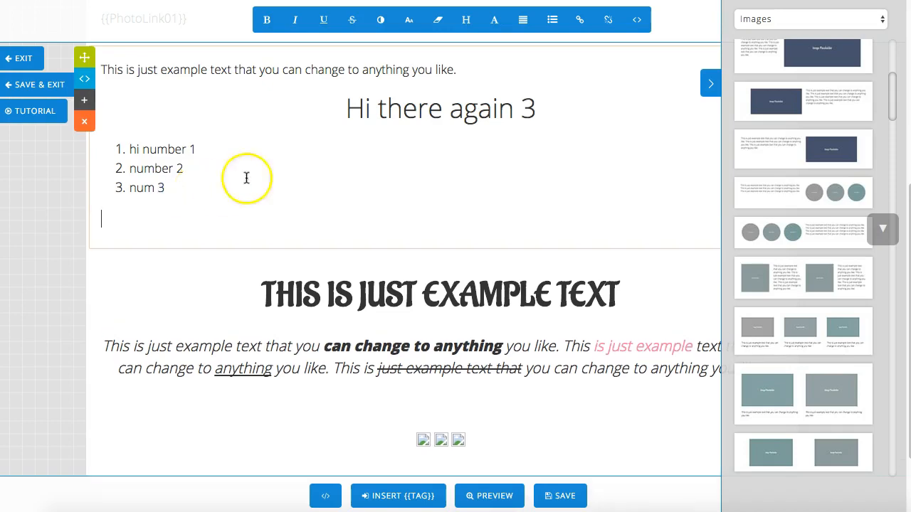
click(579, 20)
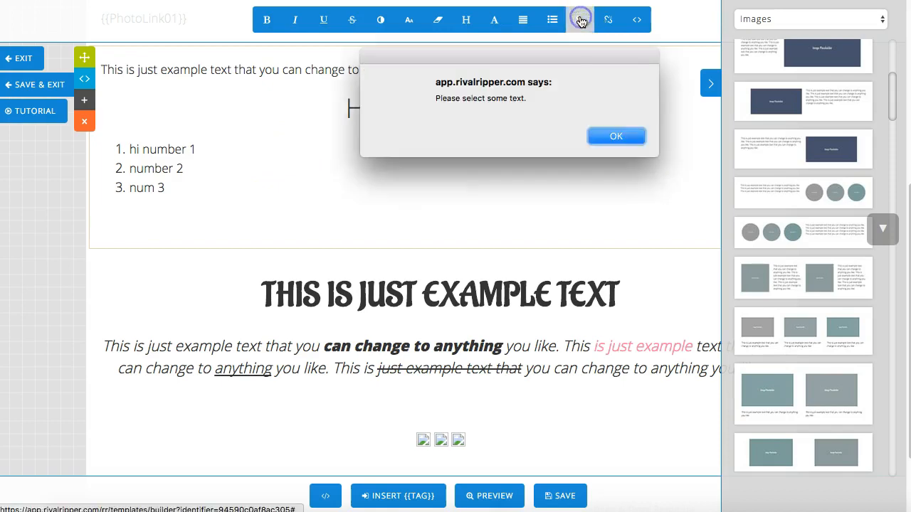
key(Return)
click(222, 213)
text(This is a link)
triple_click(140, 213)
click(580, 21)
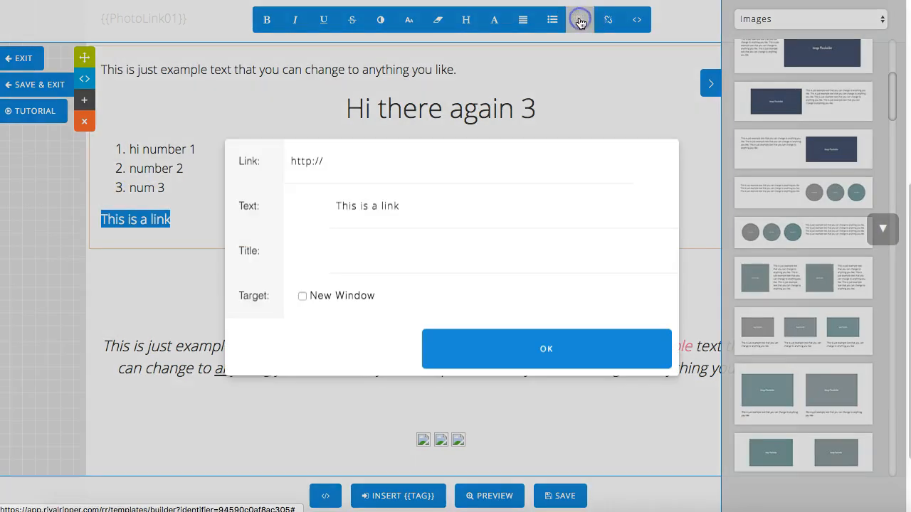
click(341, 166)
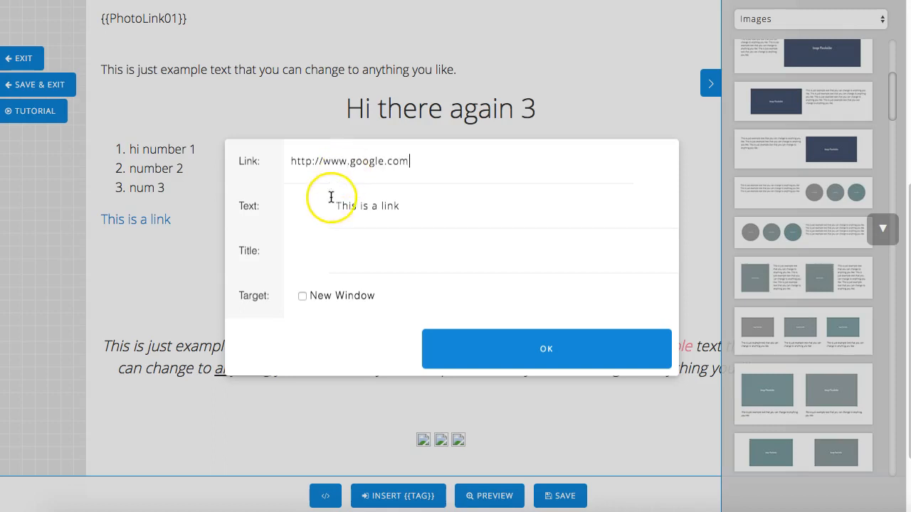
click(350, 251)
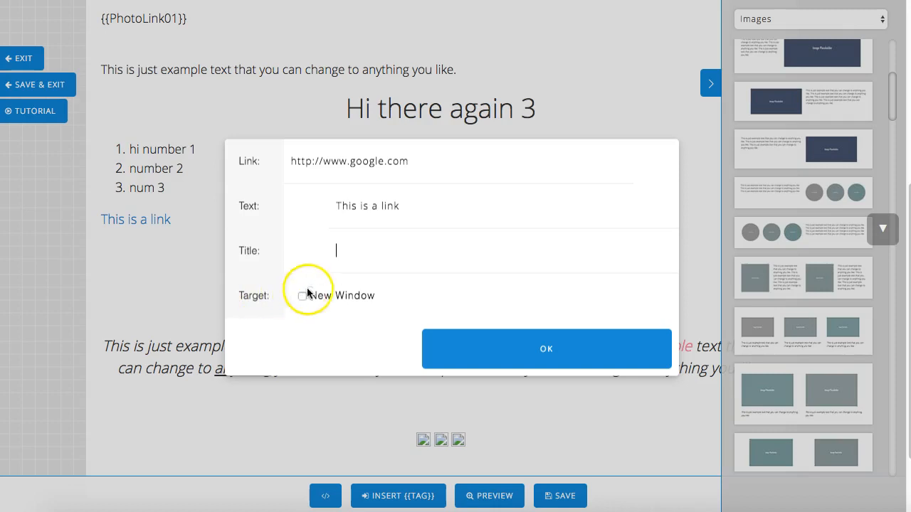
click(346, 251)
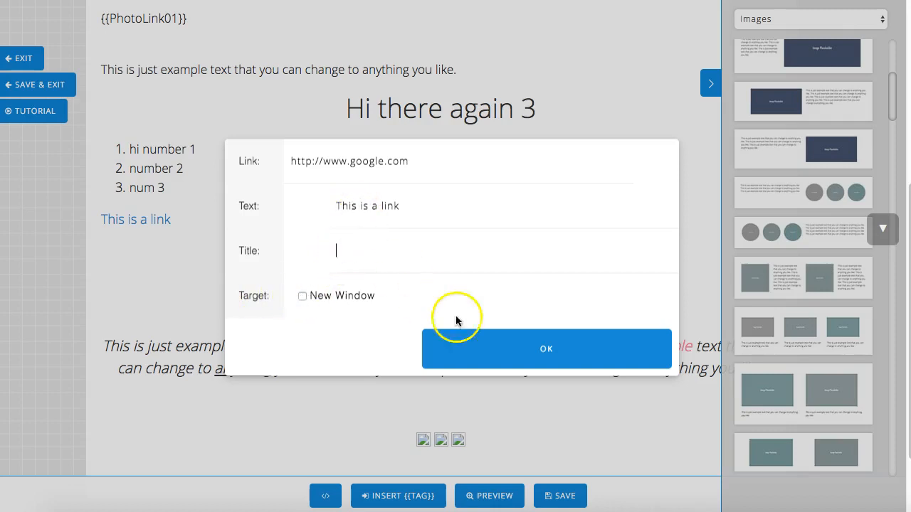
drag(411, 161, 335, 162)
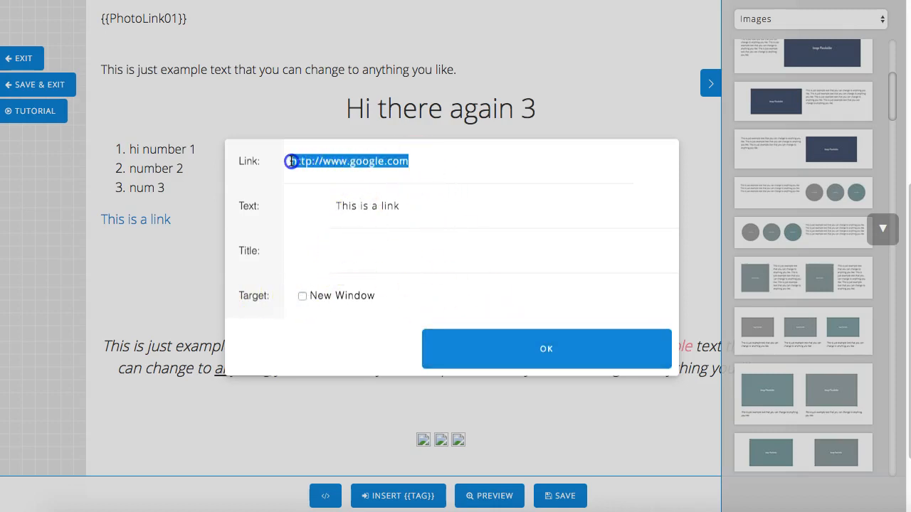
drag(408, 206, 273, 203)
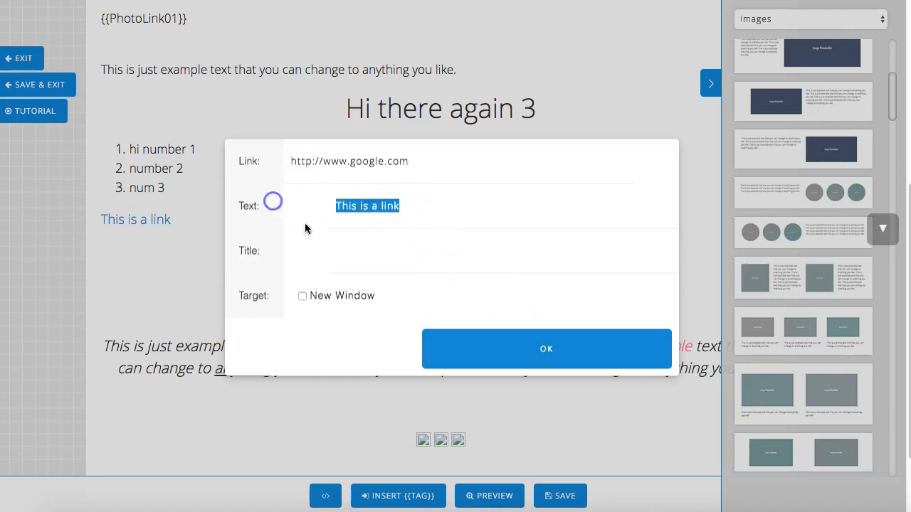
click(485, 336)
mouse_move(129, 218)
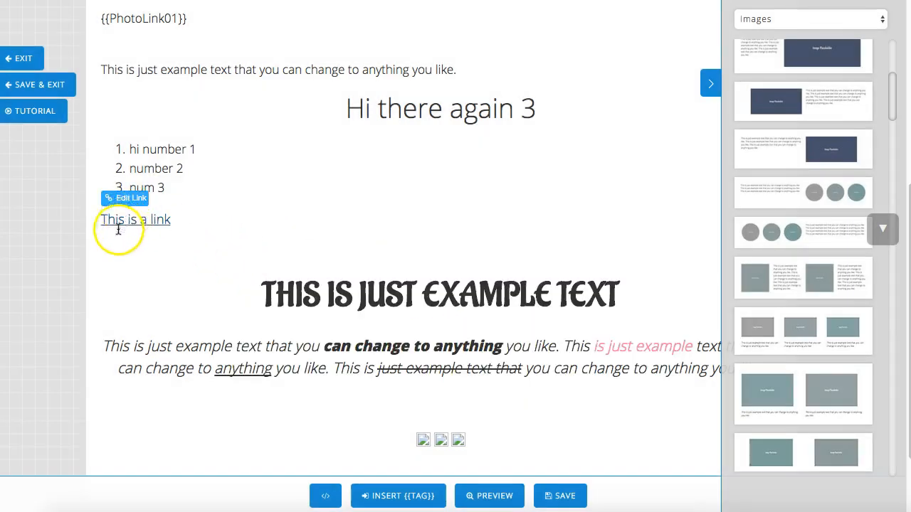
Save the template and open its listing preview to test the "This is a link" hyperlink, then close the preview
click(562, 495)
click(491, 498)
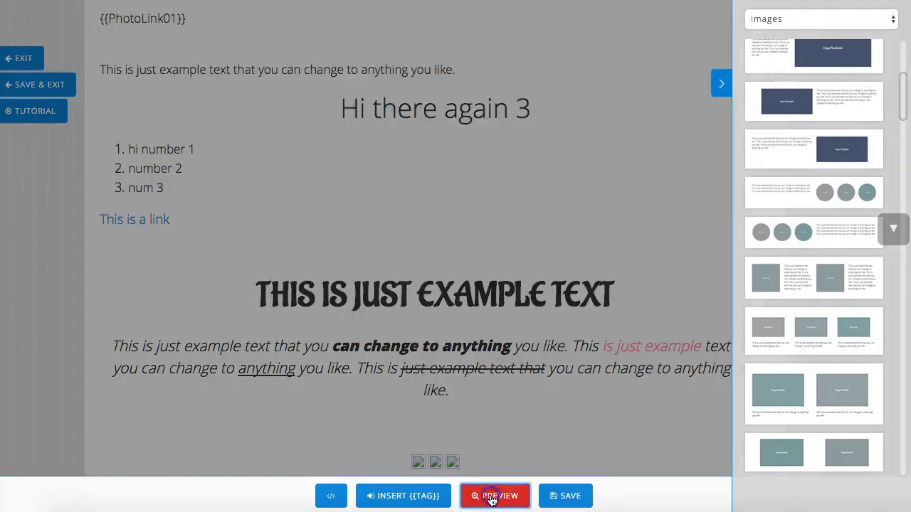
click(617, 232)
scroll(342, 256, down, 10)
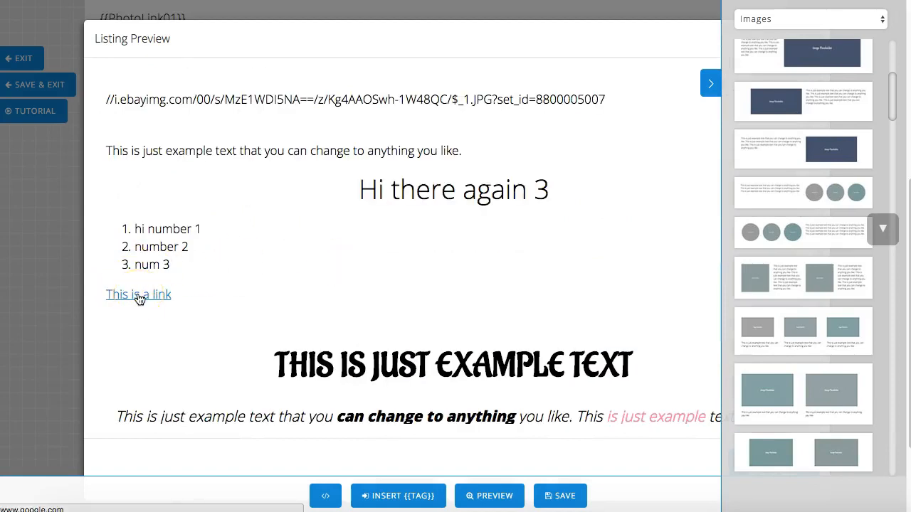
click(140, 298)
scroll(158, 309, down, 1)
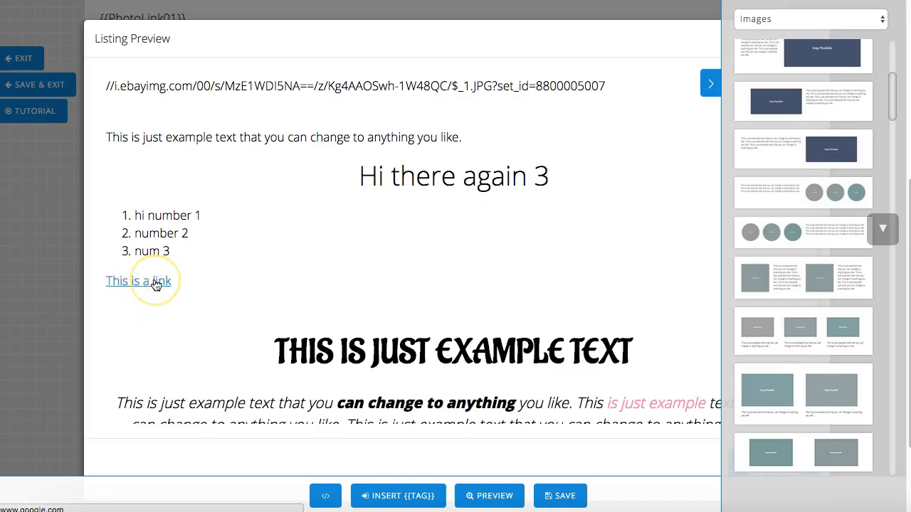
click(362, 11)
Look through the remaining image snippets available for the template
click(882, 231)
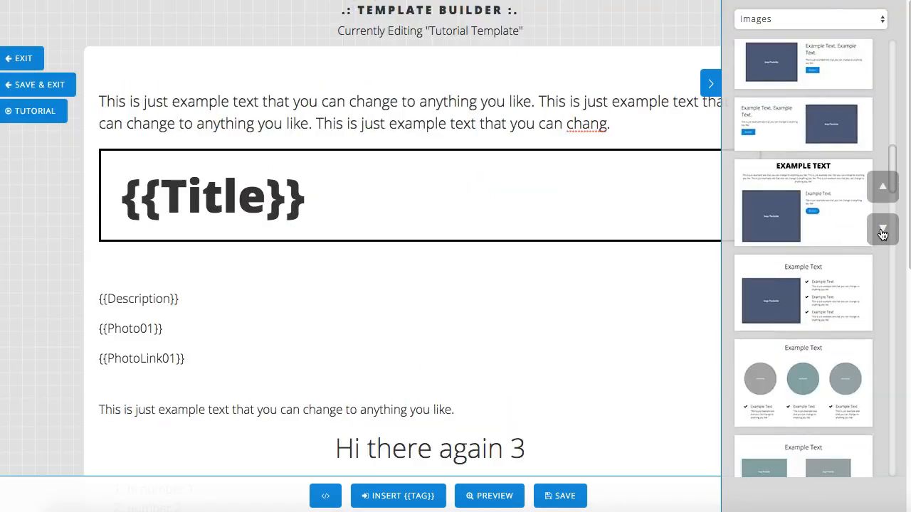
click(883, 230)
click(882, 187)
click(882, 226)
drag(892, 133, 892, 114)
Hide the snippet library, then save Tutorial Template and exit the builder to the templates overview
click(710, 84)
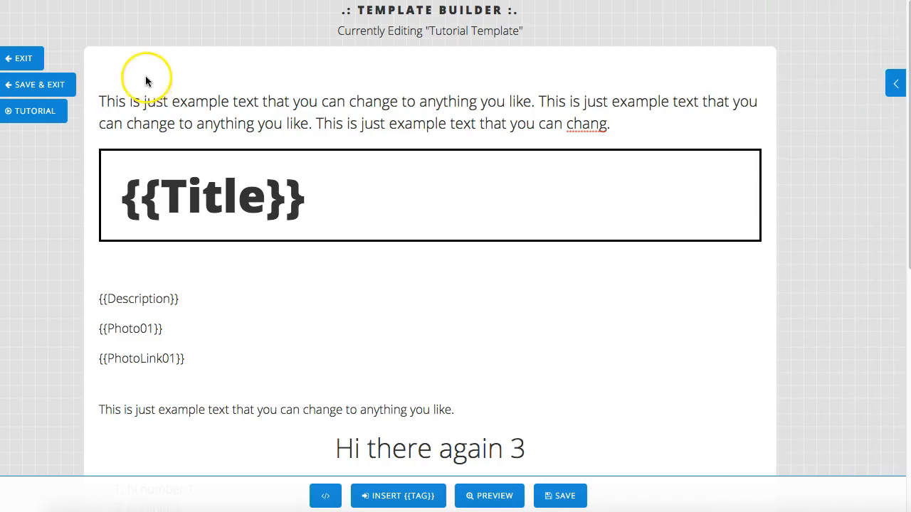
click(33, 83)
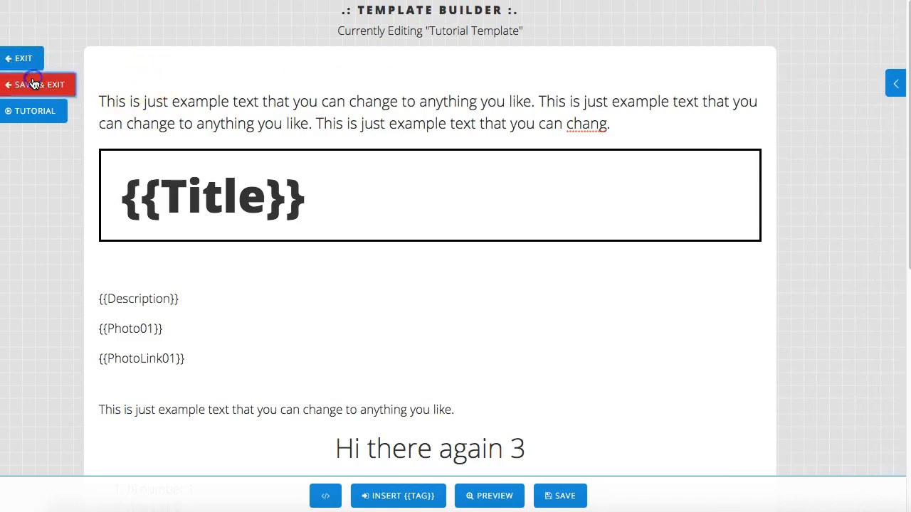
click(620, 120)
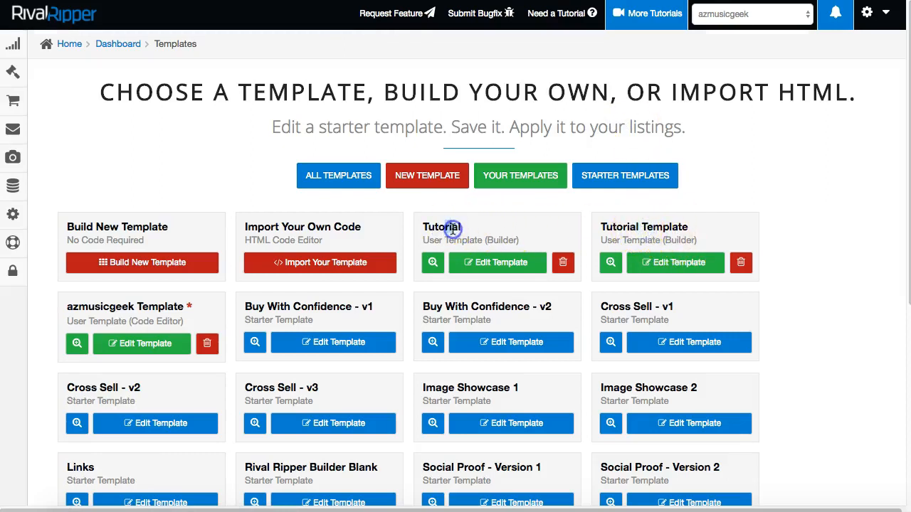
click(676, 271)
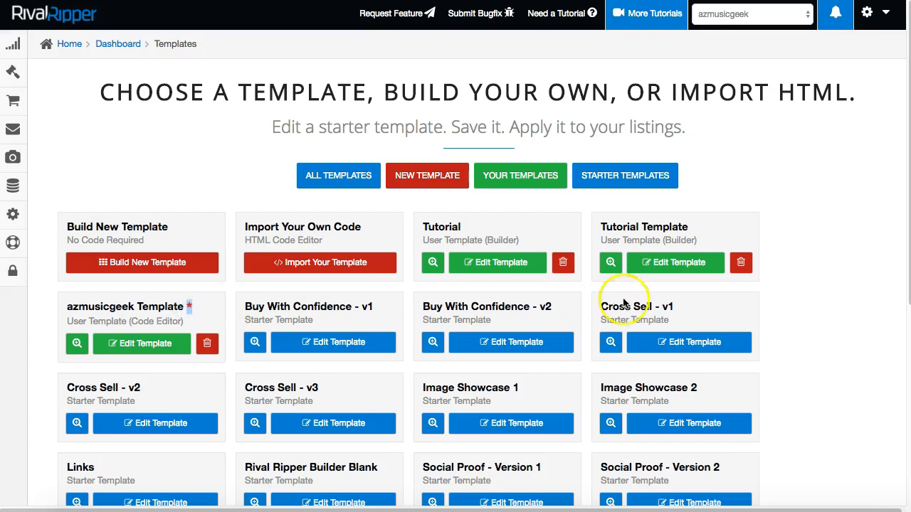
Reopen Tutorial Template in the builder, then save it and exit to the templates overview
click(668, 263)
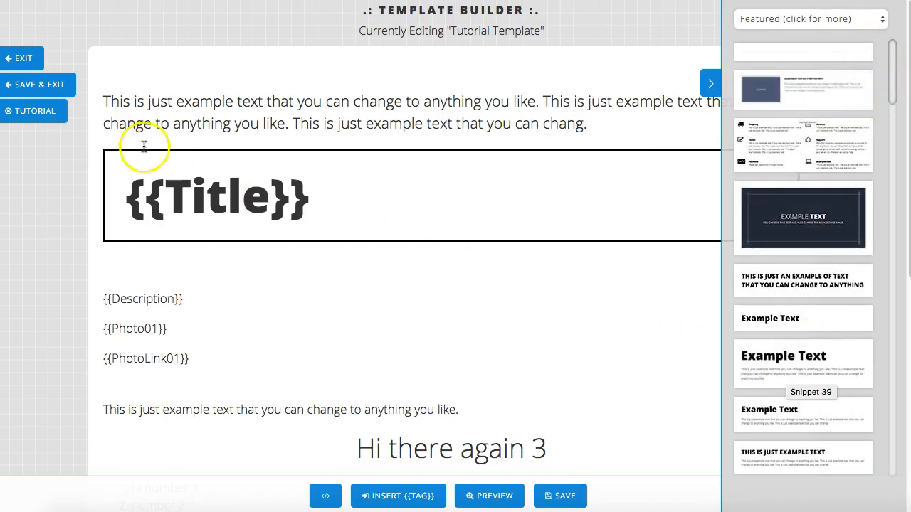
click(26, 85)
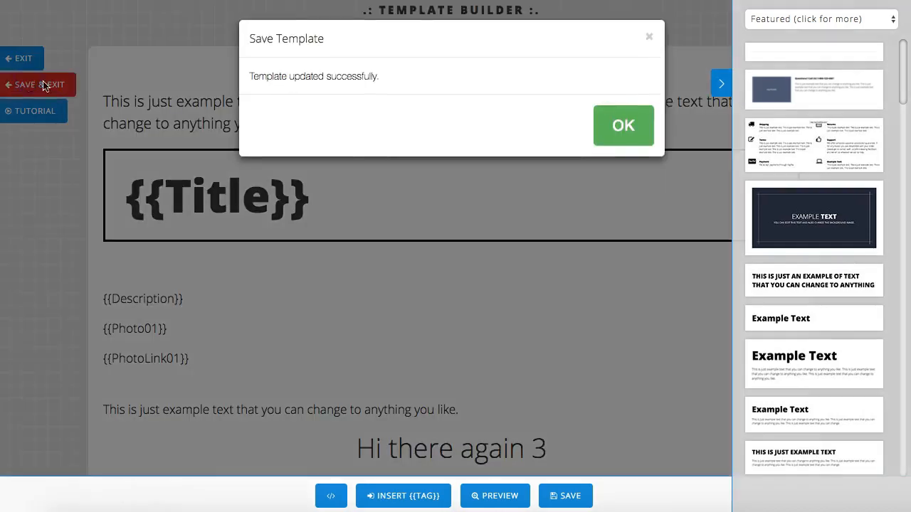
click(637, 128)
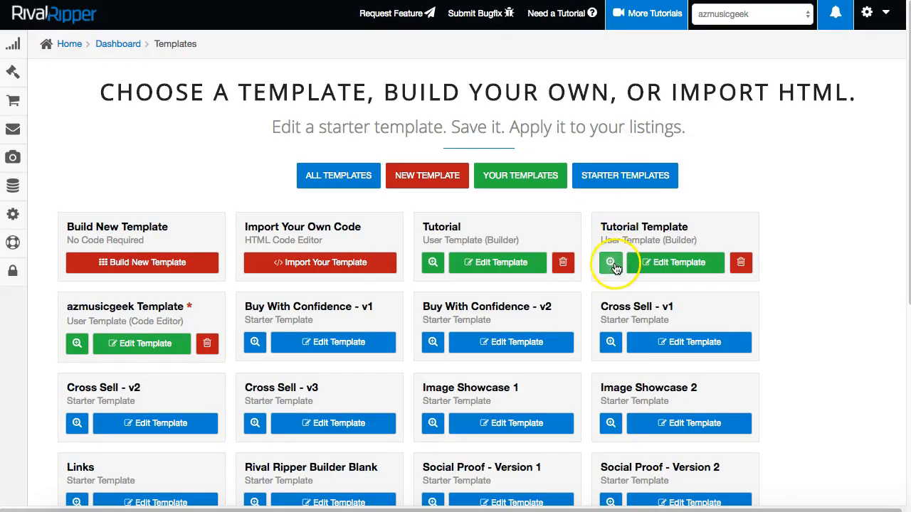
Preview the Tutorial Template listing from the overview, look through the whole page, and close the preview
click(611, 265)
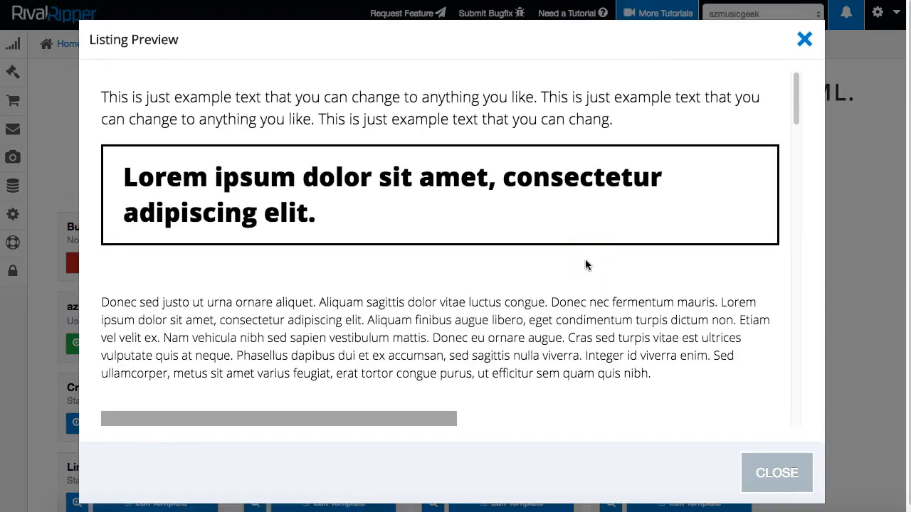
scroll(588, 259, down, 5)
scroll(587, 259, down, 5)
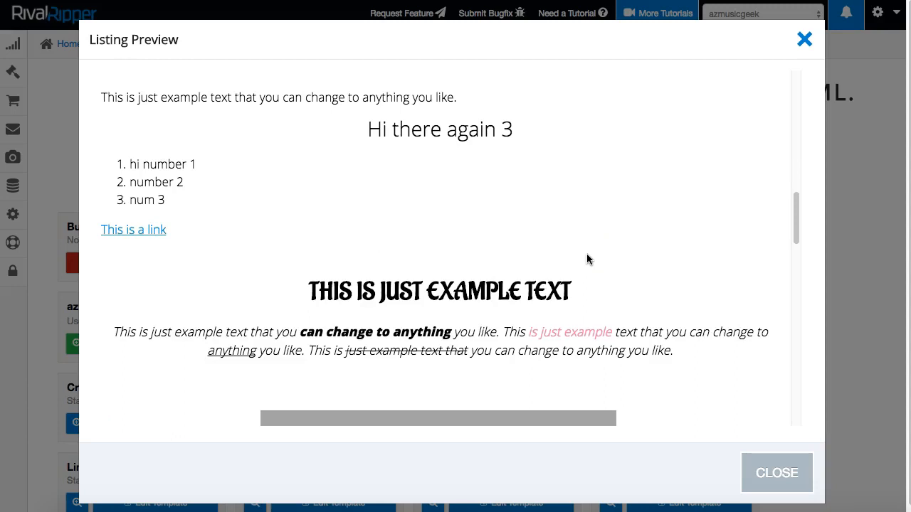
scroll(612, 263, down, 5)
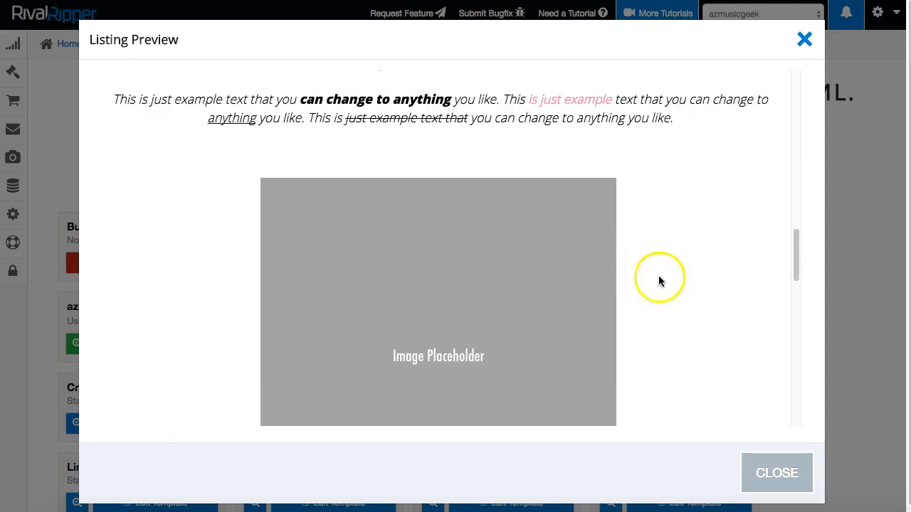
drag(796, 334, 803, 406)
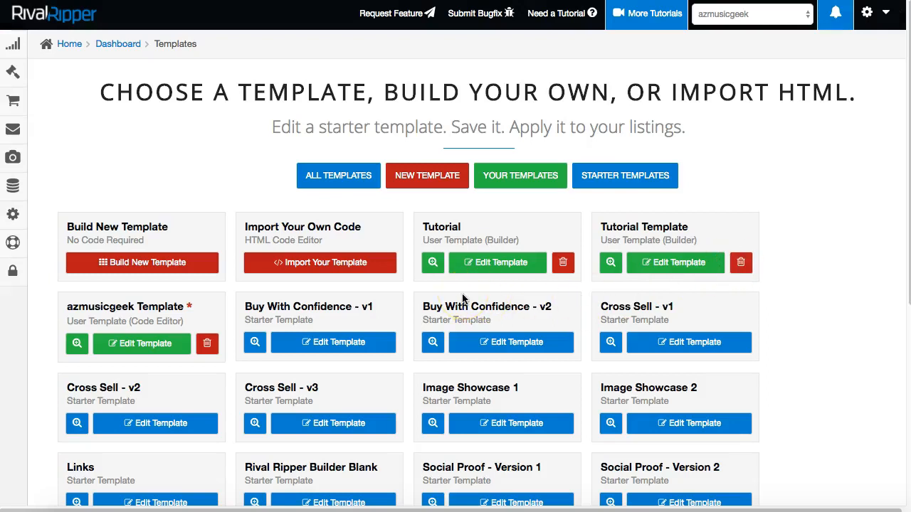
Filter the overview by new, own and starter templates, then show all templates and look through the available starter designs
click(435, 177)
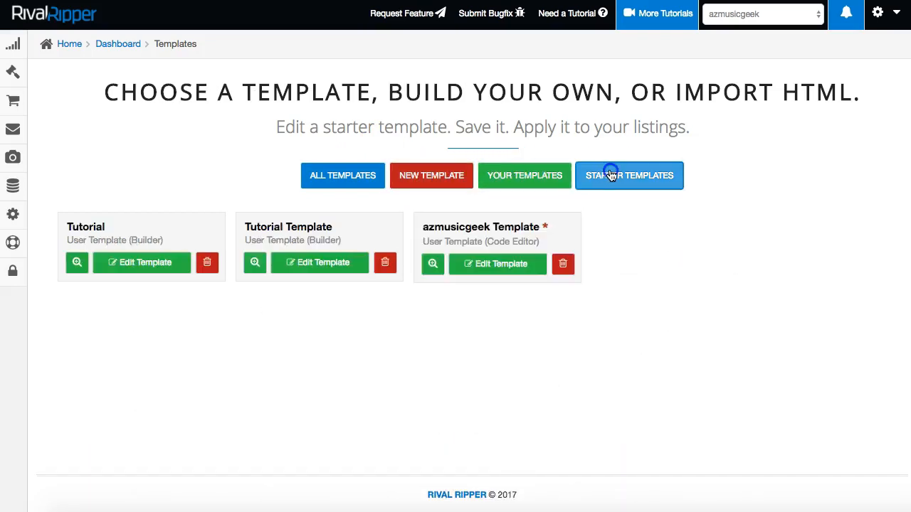
click(612, 175)
click(339, 177)
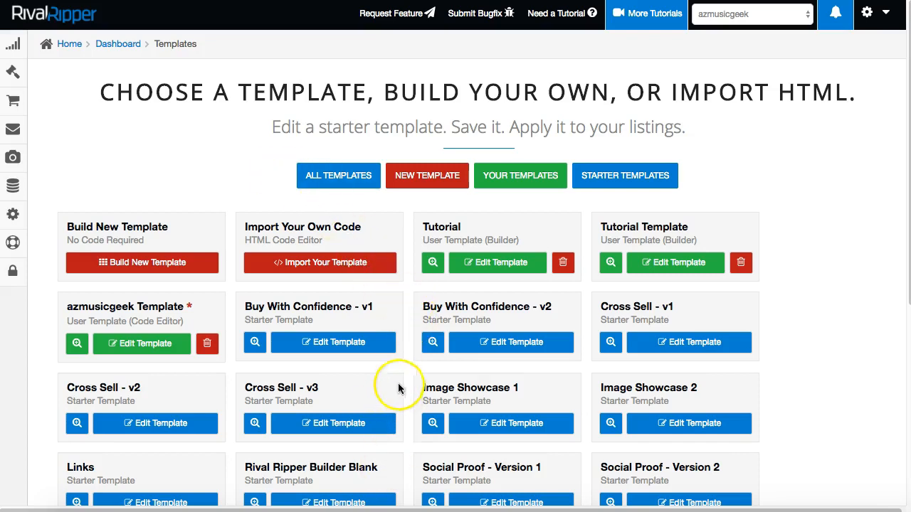
scroll(405, 324, down, 2)
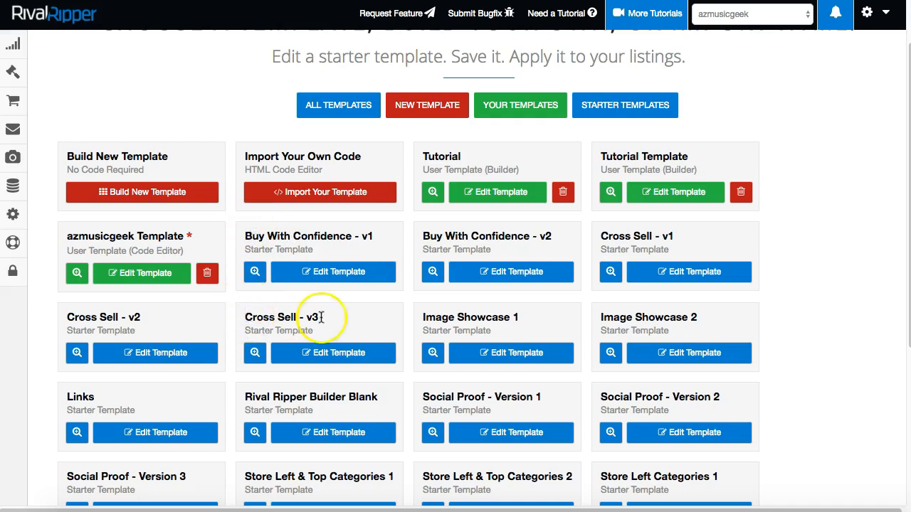
scroll(244, 211, down, 3)
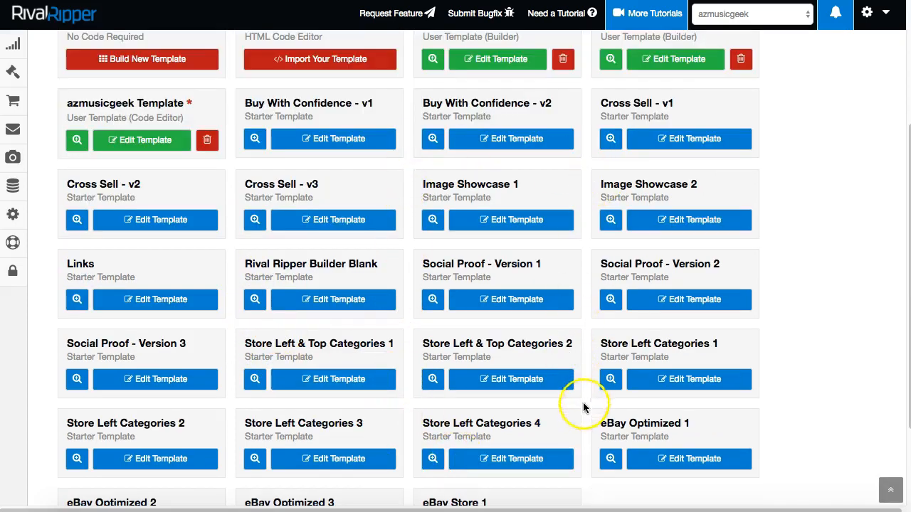
scroll(413, 421, down, 1)
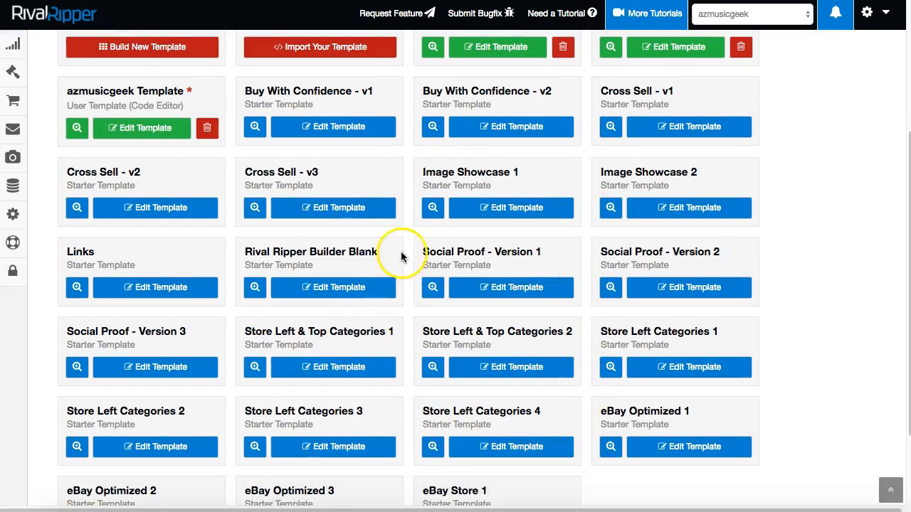